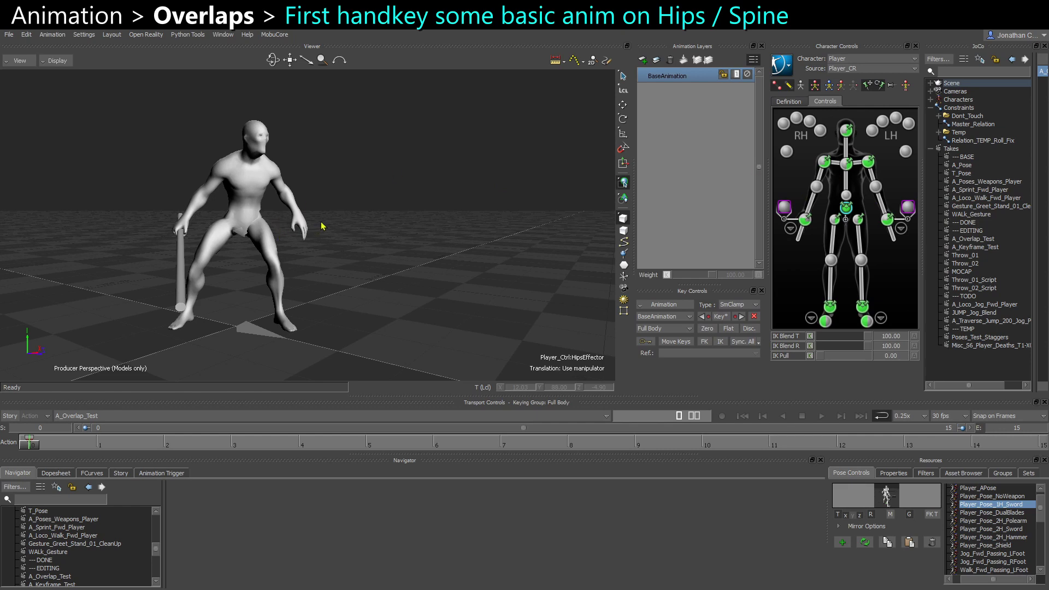
- Lower the character's hips effector at frame 3 and key the full body there
ctrl+shift+drag(321, 223, 331, 225)
ctrl+shift+drag(187, 358, 198, 362)
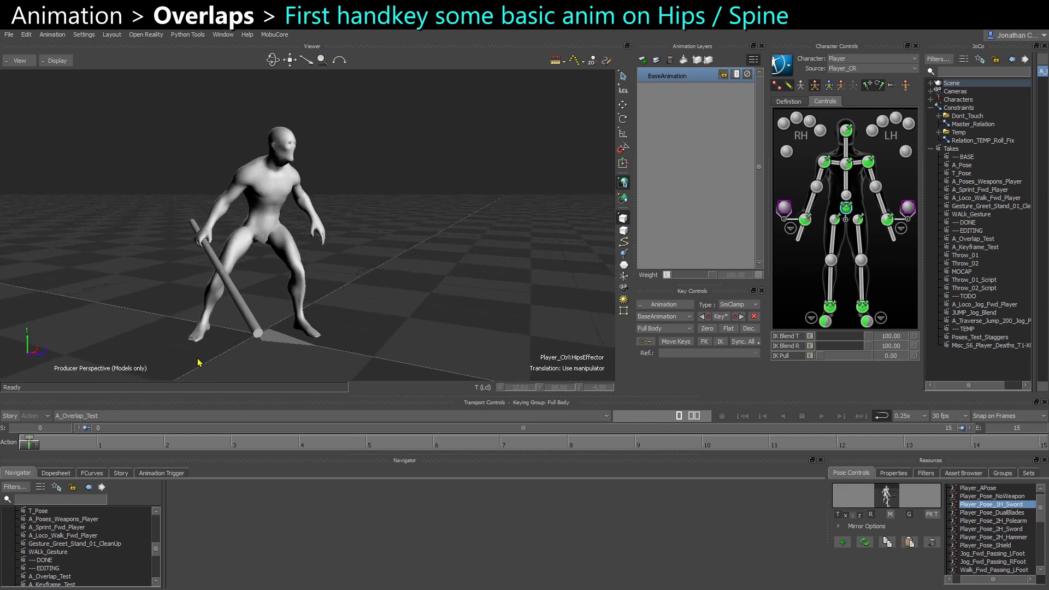
click(231, 448)
key(w)
ctrl+shift+drag(296, 313, 327, 316)
mouse_move(277, 211)
mouse_down()
mouse_move(276, 244)
mouse_move(269, 228)
mouse_up()
key(s)
- Adjust the hips and key the full body at frames 6, 9 and 14
click(443, 450)
key(s)
click(640, 439)
key(s)
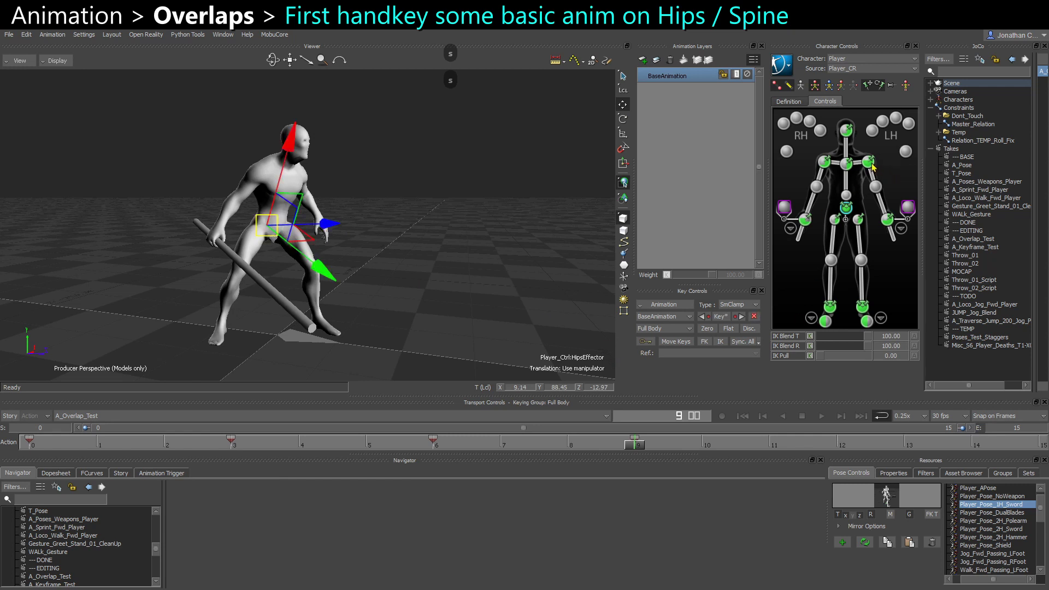
click(976, 445)
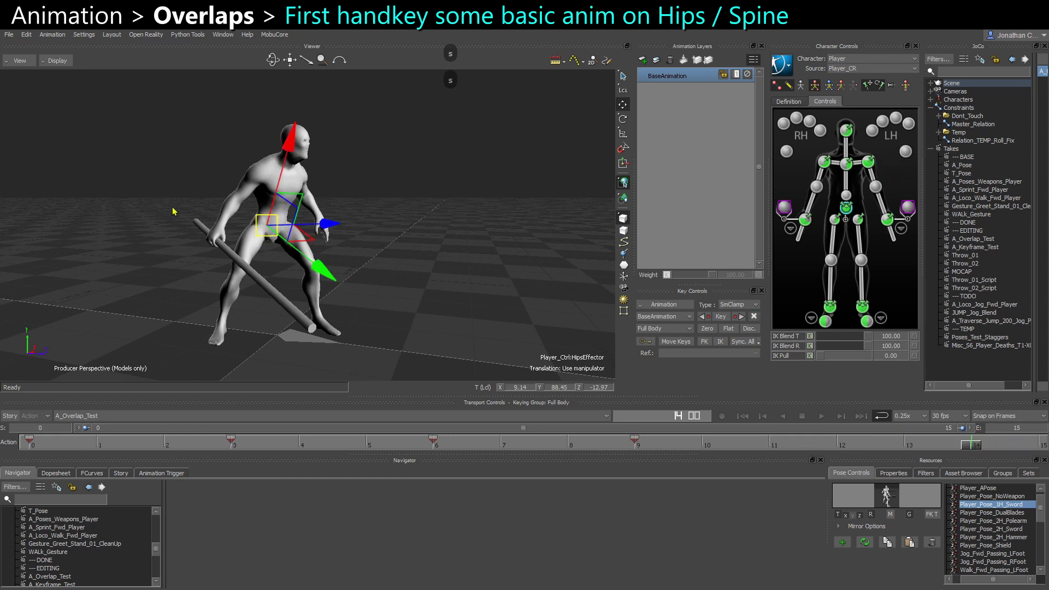
key(s)
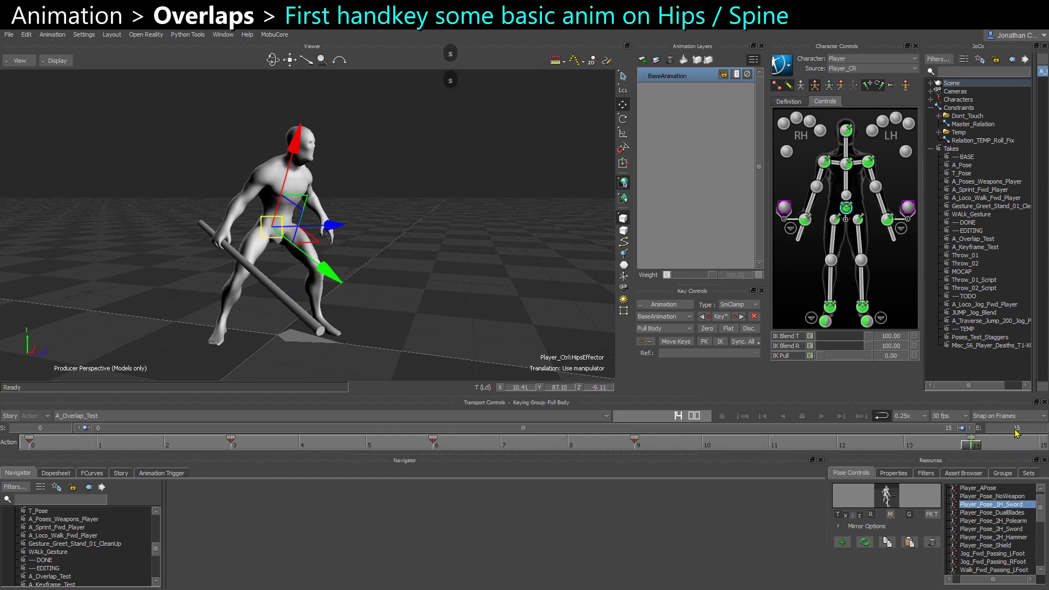
- Set the end frame of the timeline range to 15
double_click(1015, 428)
text(15)
key(Return)
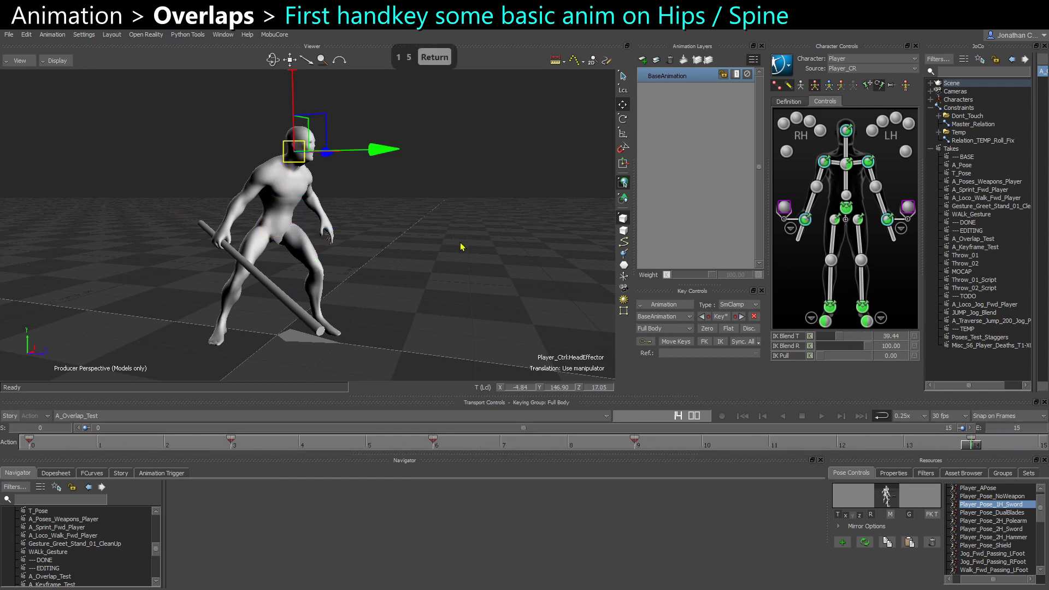
- Select the upper chest effector (ChestEndEffector) and go to frame 3
click(461, 247)
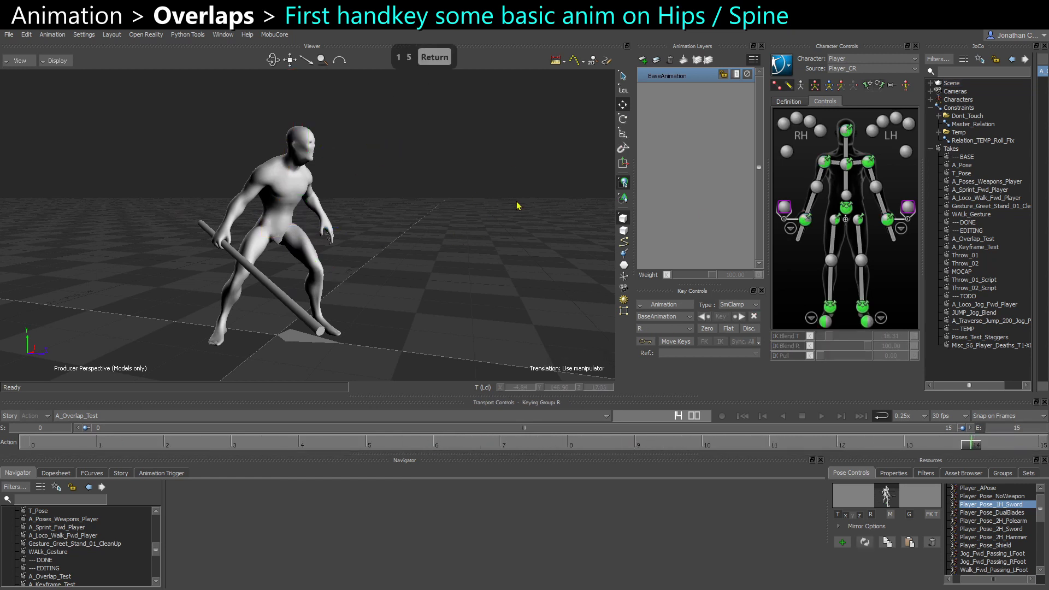
click(850, 163)
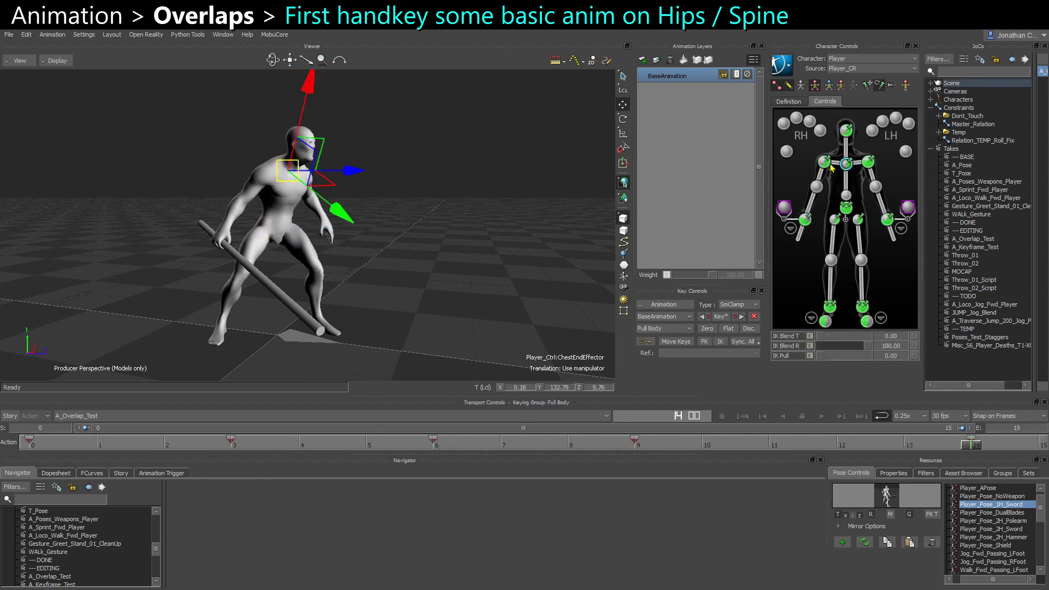
click(228, 445)
drag(228, 445, 251, 404)
- Try to move the upper chest effector forward and down at frame 3
key(q)
key(q)
key(q)
drag(291, 177, 293, 179)
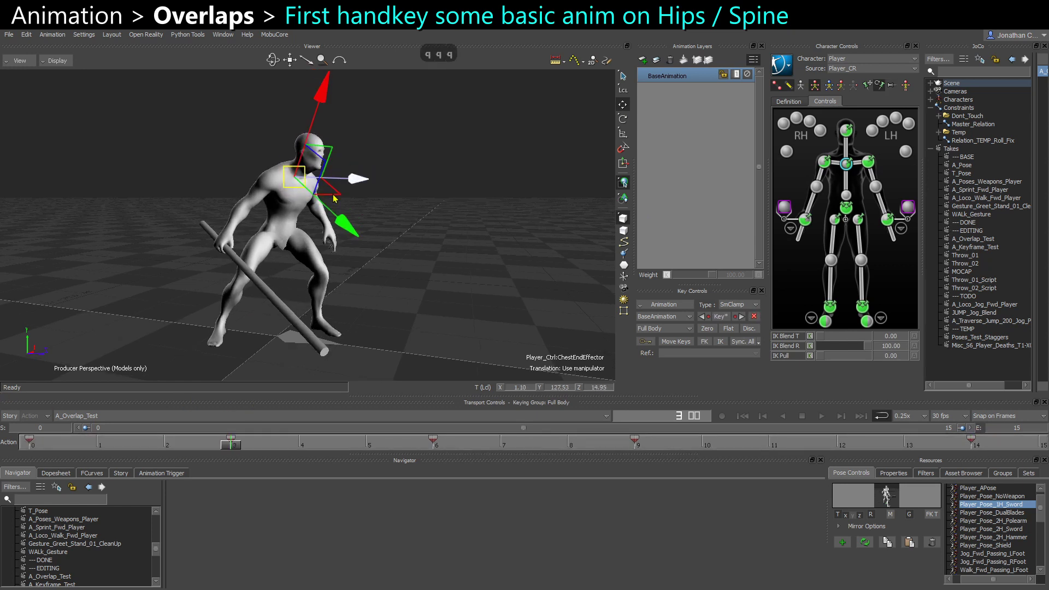
scroll(359, 176, up, 1)
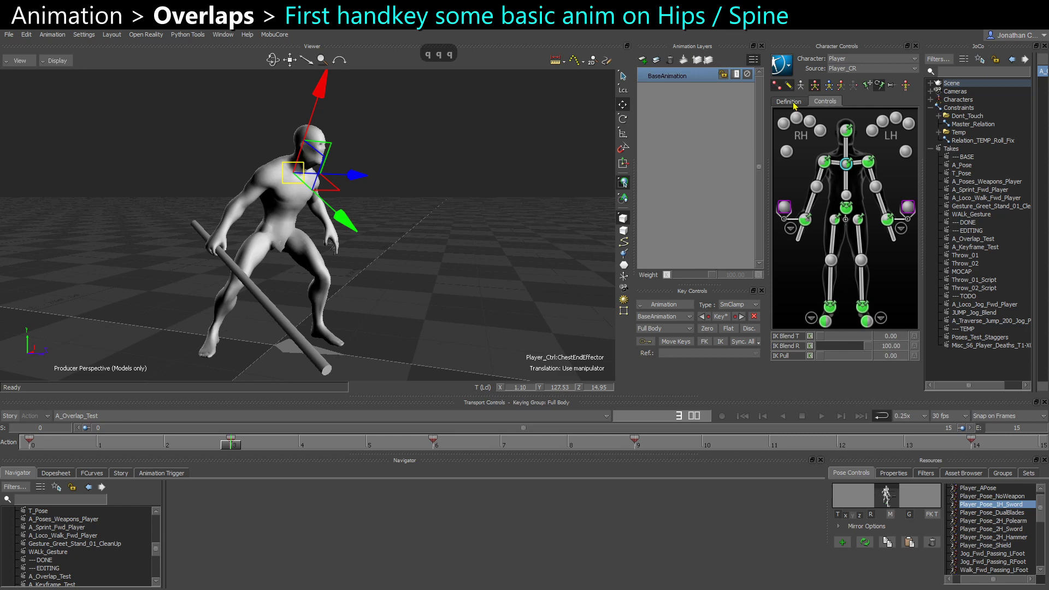
key(e)
key(ctrl+z)
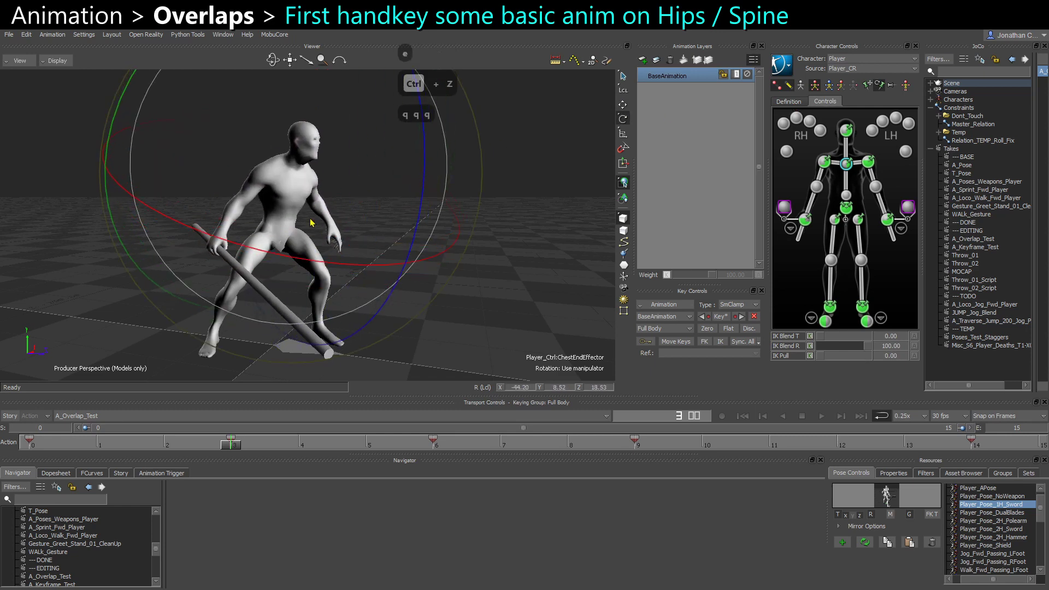
- Try to rotate the upper chest effector at frame 3 with the pins still active
drag(312, 223, 281, 144)
key(q)
key(q)
key(q)
key(q)
key(q)
key(q)
key(q)
key(q)
key(q)
key(q)
key(q)
key(q)
key(q)
key(q)
key(q)
key(q)
key(q)
key(q)
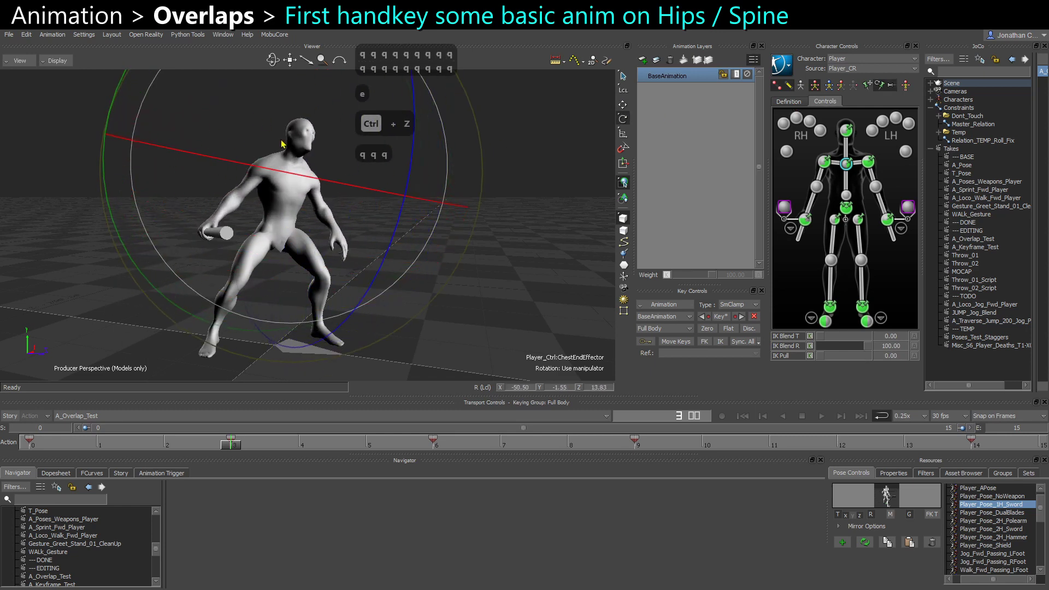
key(ctrl+z)
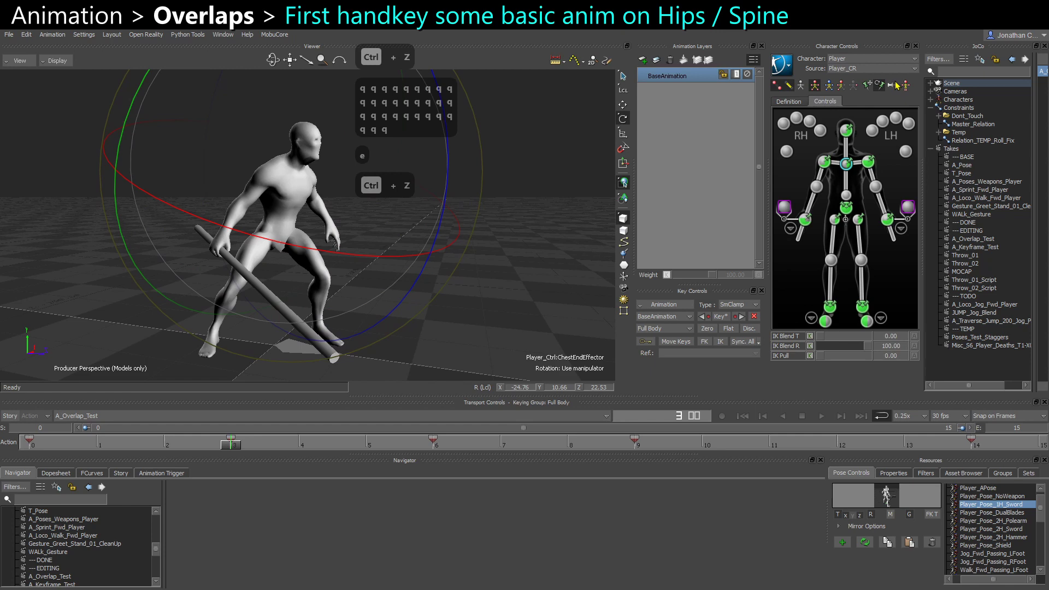
- Release the effector pins, rotate the upper chest at frame 3 and key the pose
click(894, 84)
drag(375, 197, 286, 140)
key(s)
- Rotate the upper chest as needed and key the full body at frames 6, 9 and 14
click(438, 441)
key(s)
click(634, 441)
key(s)
click(961, 439)
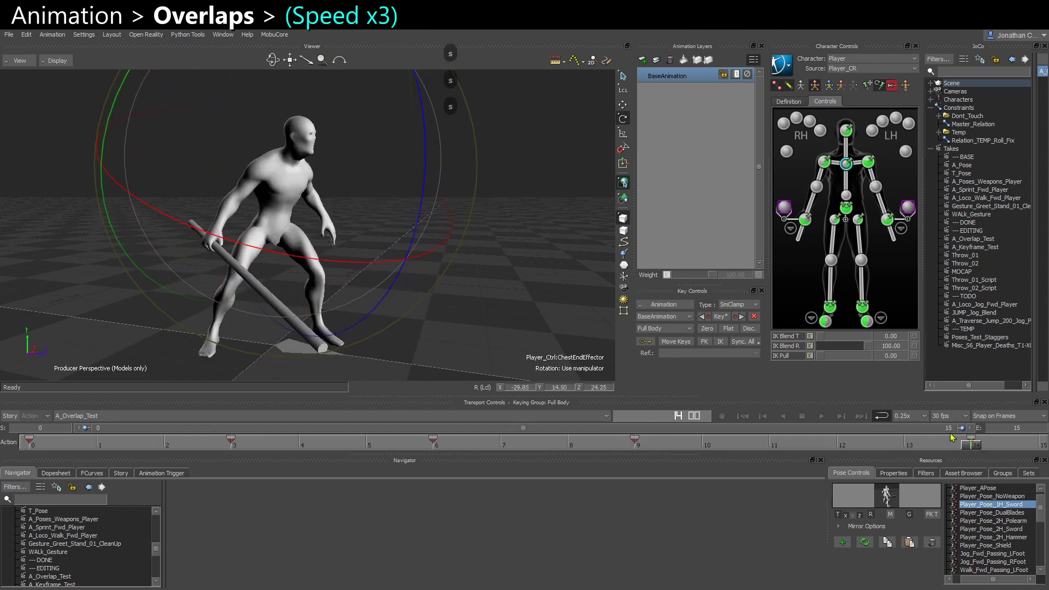
drag(354, 261, 307, 127)
key(s)
- Set the transport to Snap & Play on Frames and play back the animation
key(ctrl+space)
key(ctrl+space)
click(995, 416)
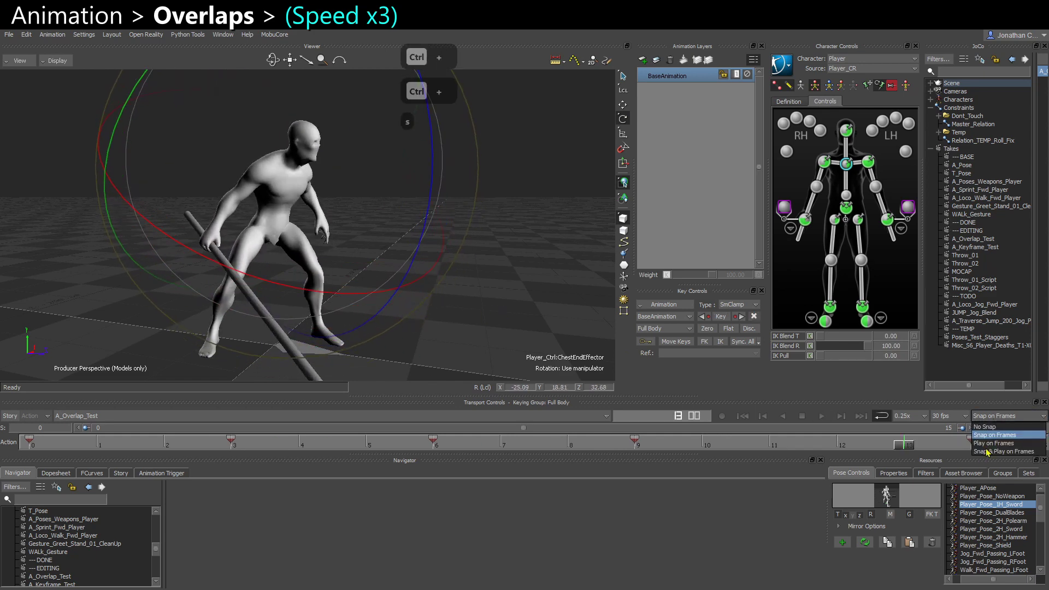
click(972, 451)
key(ctrl+space)
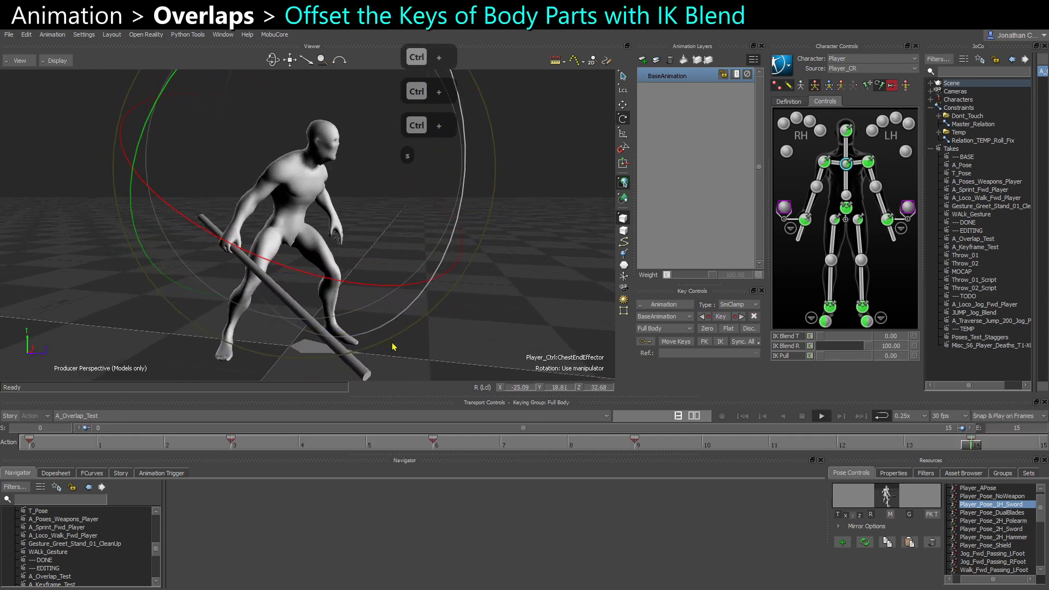
key(ctrl+space)
- At frame 6, rotate the lower spine effector (ChestOriginEffector) and key the pose
click(437, 445)
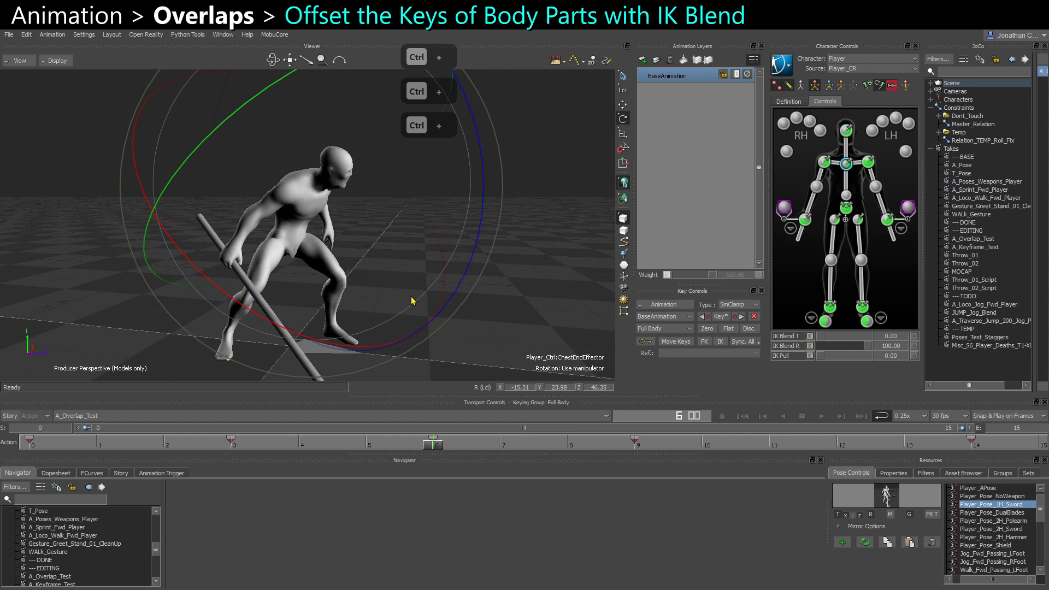
drag(411, 300, 457, 269)
click(846, 195)
key(q)
key(q)
key(q)
key(q)
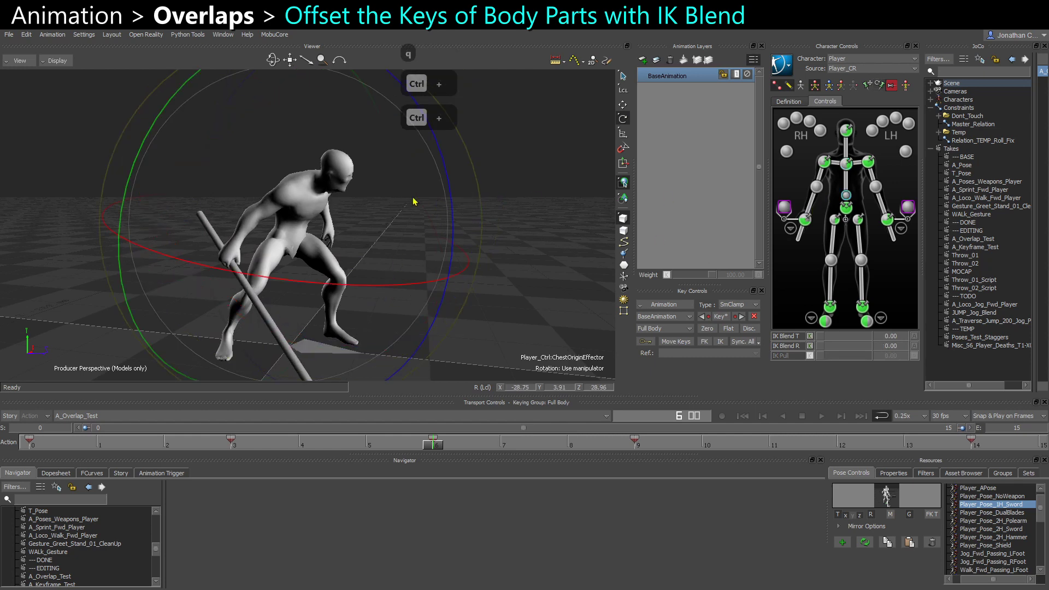
drag(436, 208, 443, 240)
key(s)
- Adjust and key the lower spine pose at frame 9, and clear the selection
click(636, 442)
key(q)
drag(324, 158, 255, 215)
key(s)
click(253, 227)
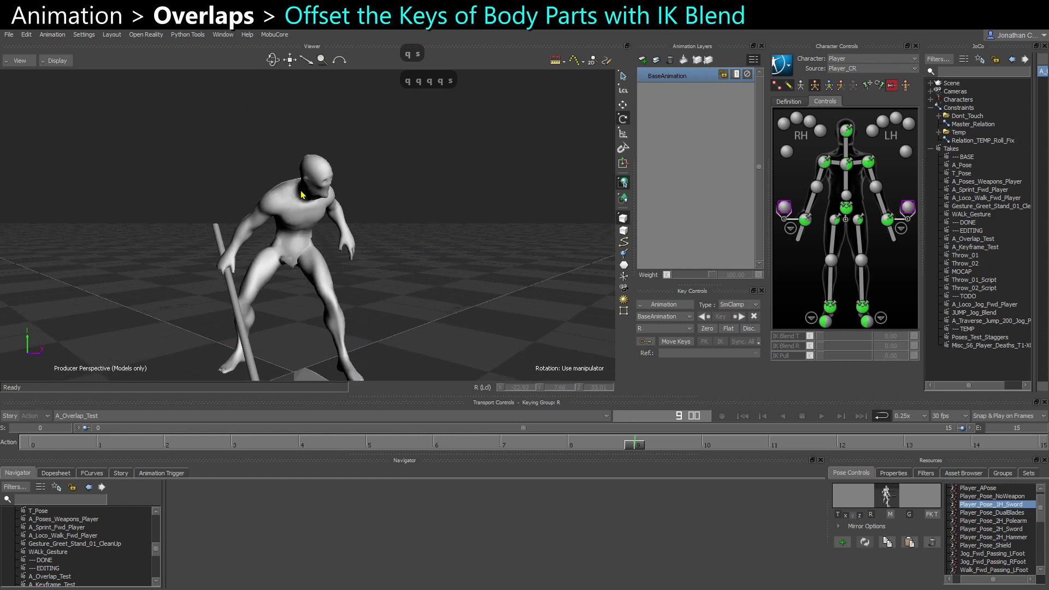
- Review the IK Blend of the chest and shoulder effectors, and switch to body part keying with the head selected
click(847, 163)
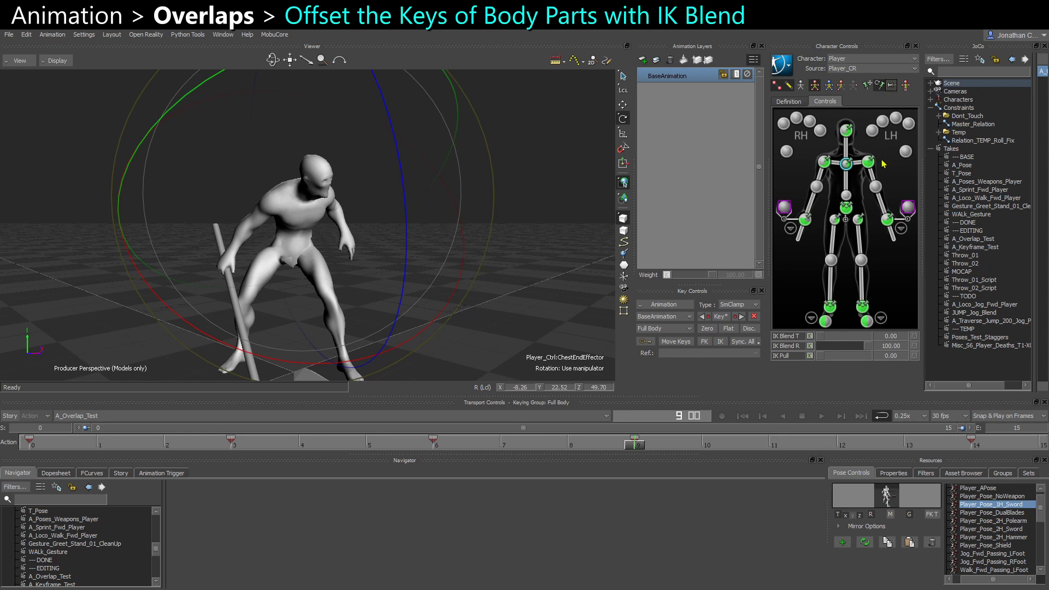
click(825, 163)
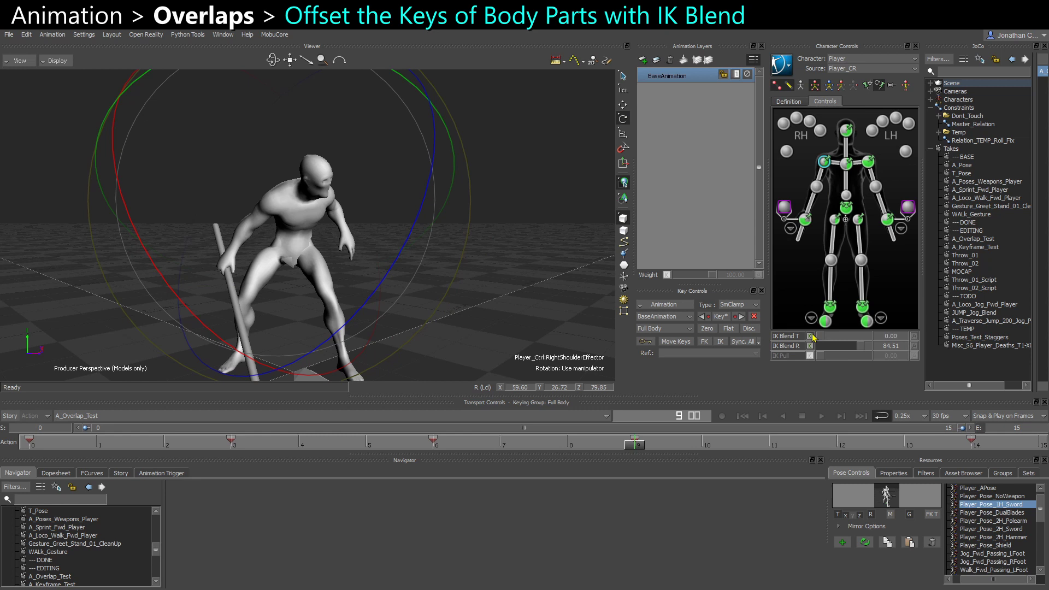
click(868, 162)
click(845, 131)
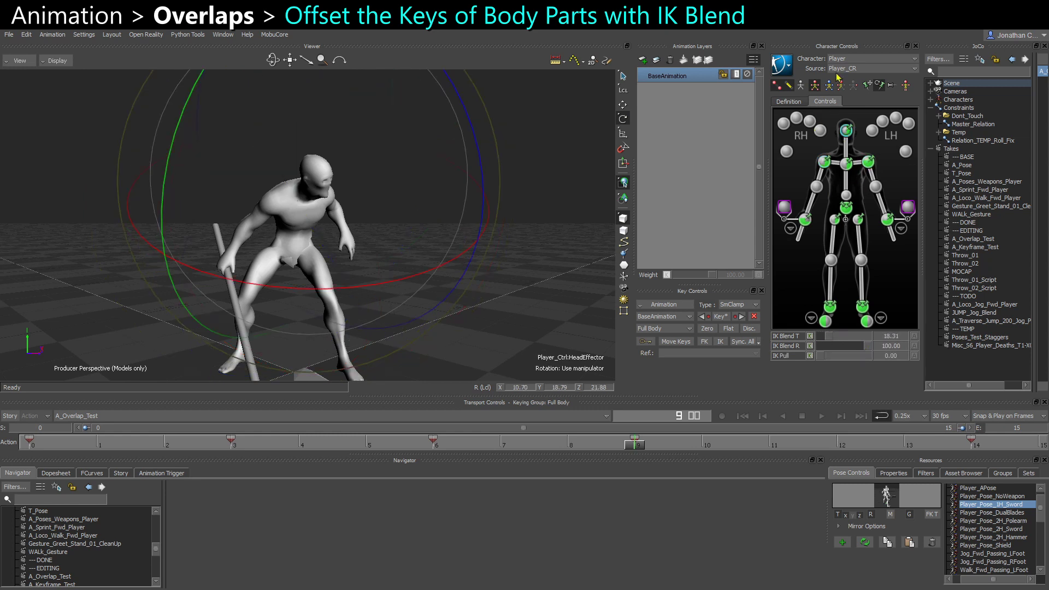
click(841, 84)
mouse_move(528, 196)
ctrl+shift+mouse_down()
mouse_move(540, 199)
mouse_move(516, 203)
ctrl+shift+mouse_up()
- Shift the head's keys from frames 3, 6 and 9 to 5, 8 and 11, and take the frame 14 key out of the range
click(233, 445)
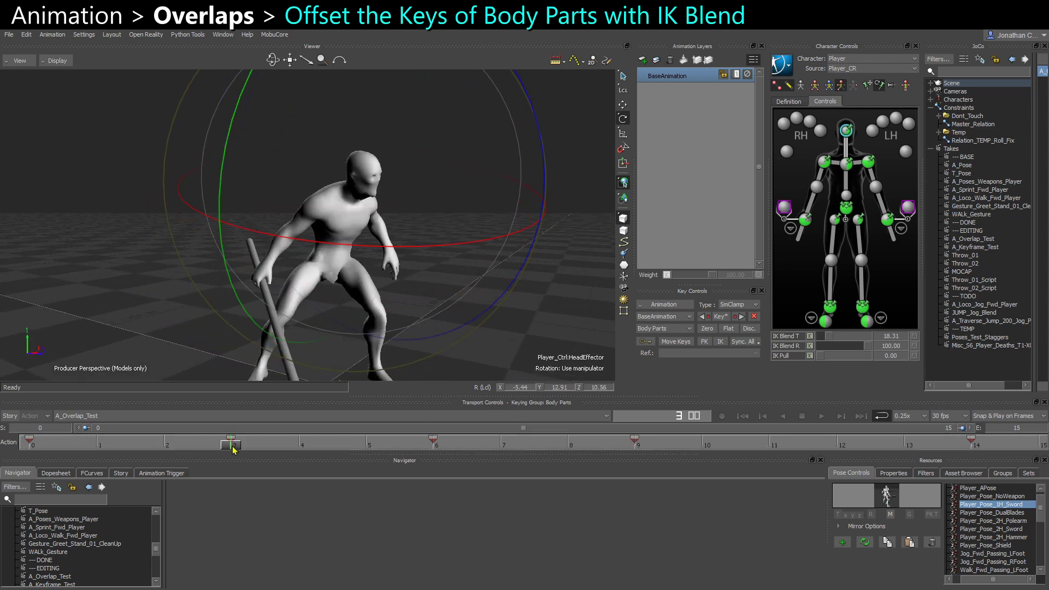
mouse_move(232, 446)
mouse_down()
mouse_move(57, 439)
mouse_move(231, 443)
mouse_up()
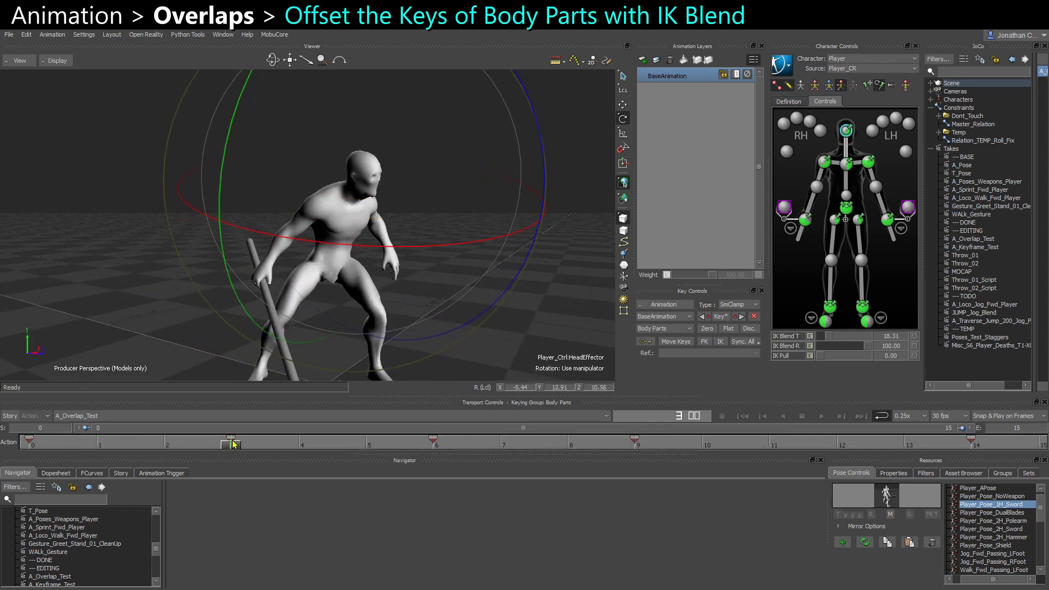
click(626, 120)
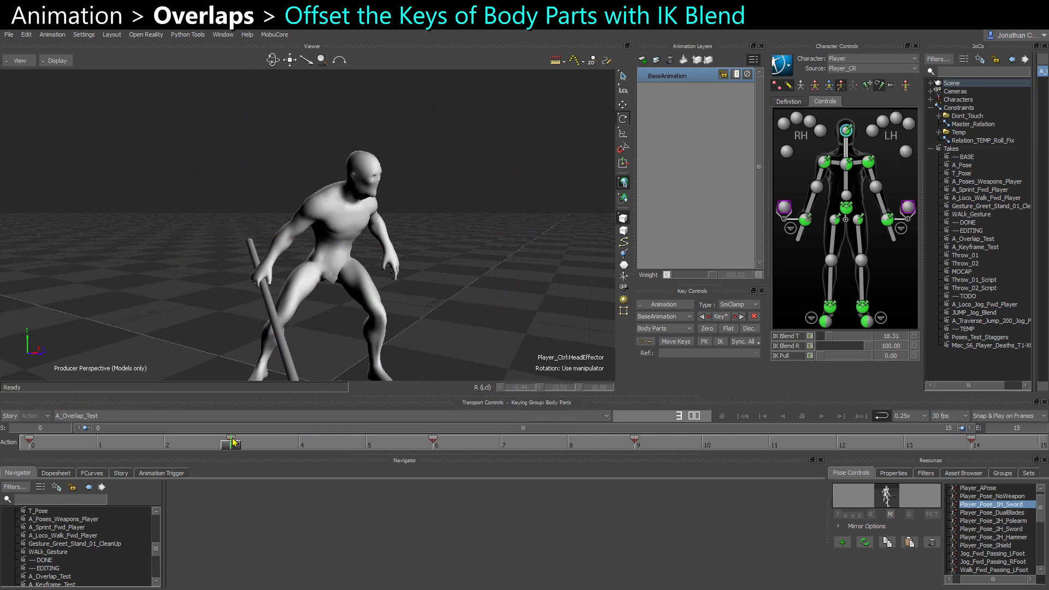
shift+drag(234, 442, 365, 441)
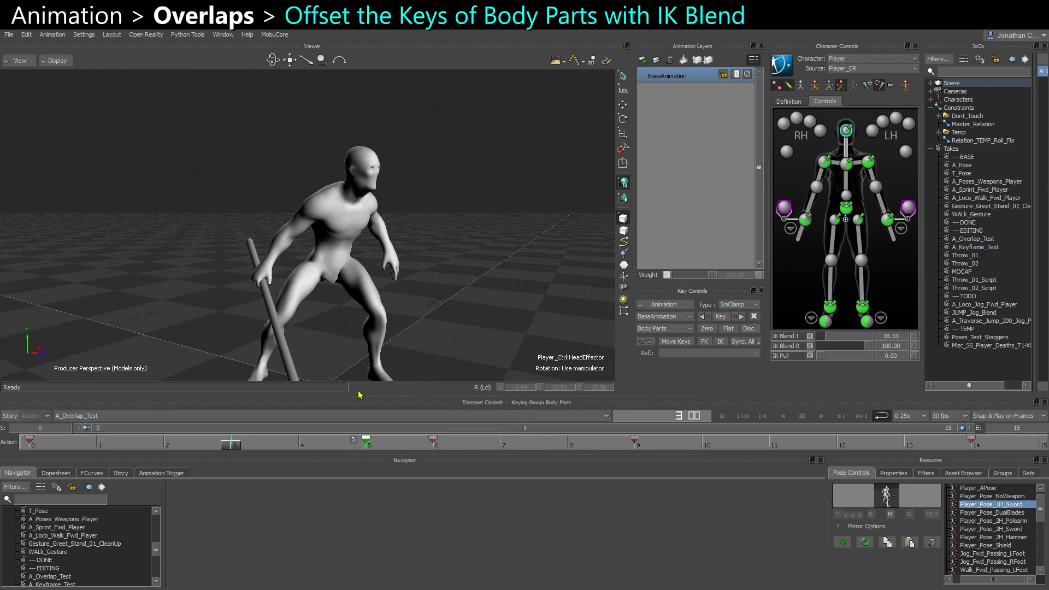
click(434, 443)
shift+drag(434, 443, 548, 443)
drag(633, 443, 769, 443)
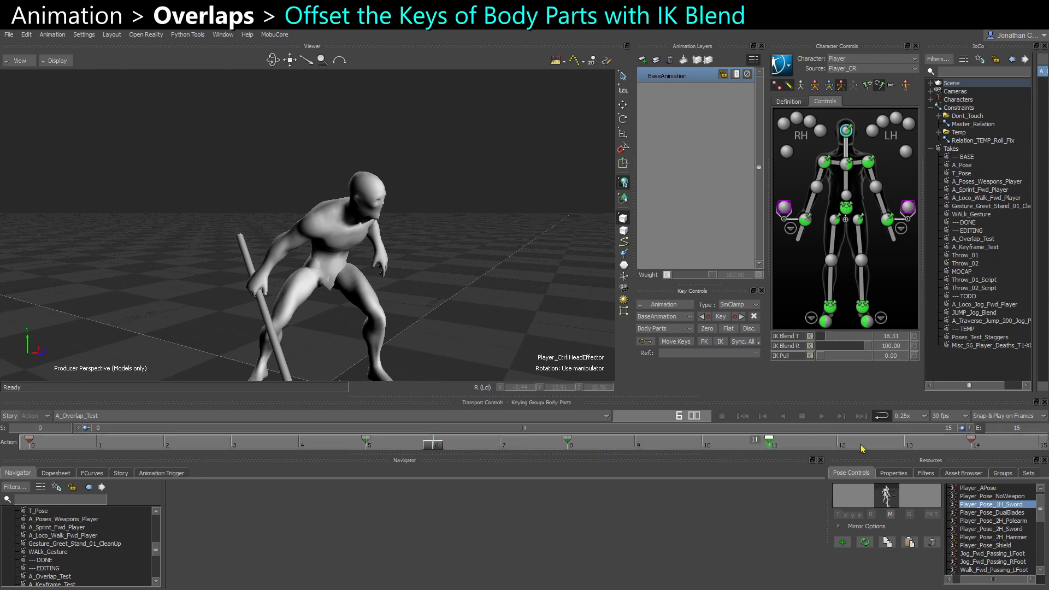
click(972, 441)
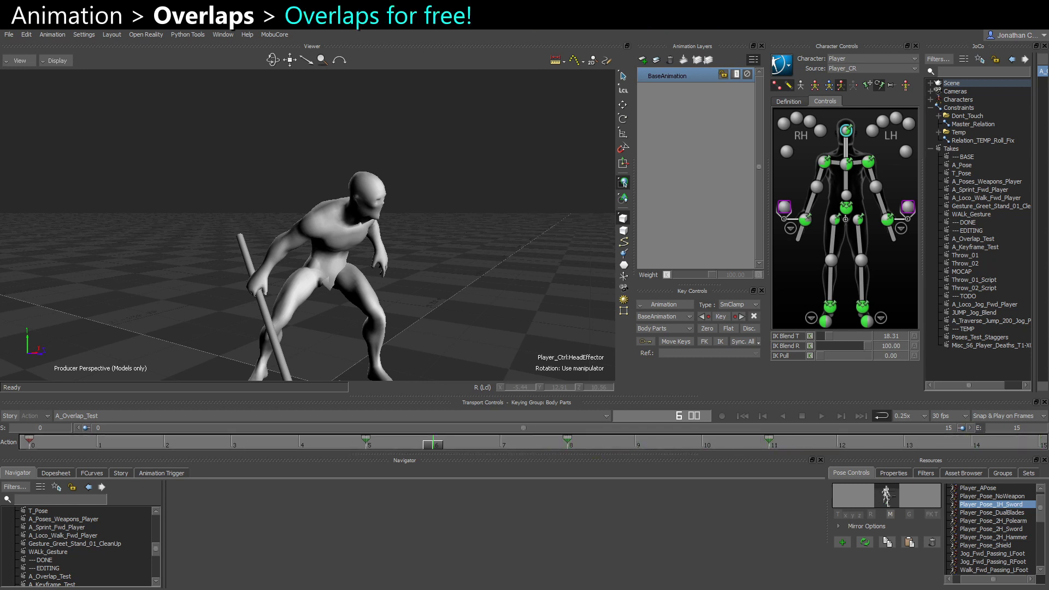
- Play back the overlap, key the head at frame 1 and shift that key to frame 3
key(ctrl+space)
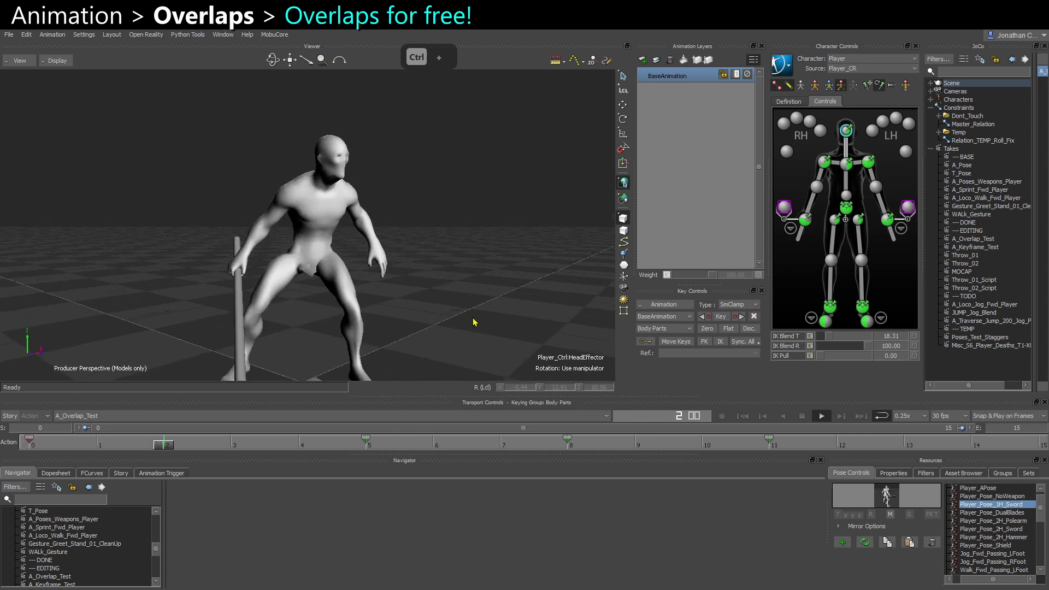
key(ctrl+space)
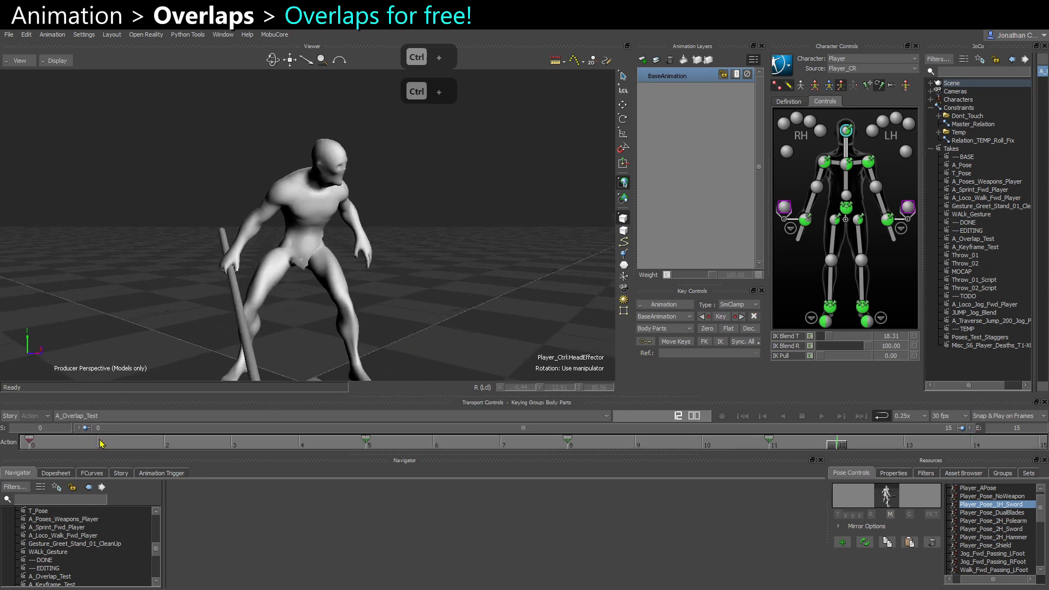
click(79, 443)
key(s)
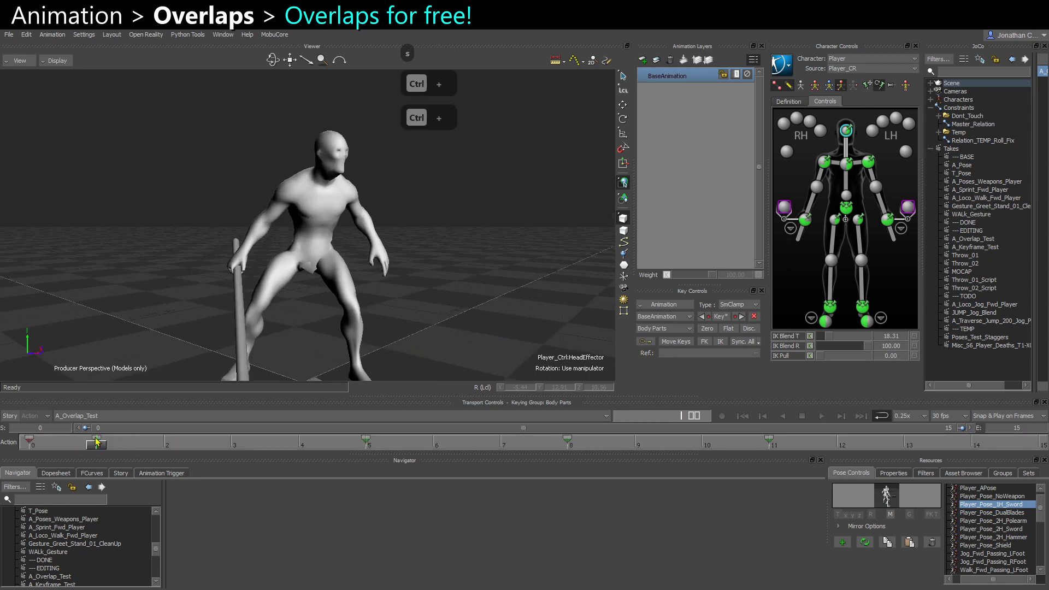
- Play the animation and examine the head's overlap from several viewing angles
key(ctrl+space)
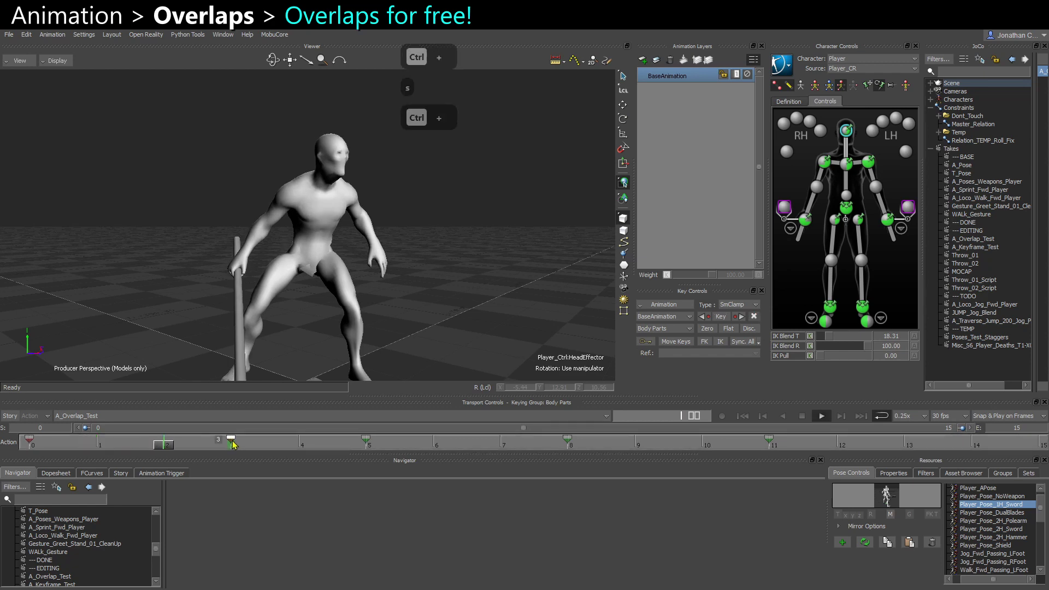
ctrl+shift+drag(405, 263, 166, 208)
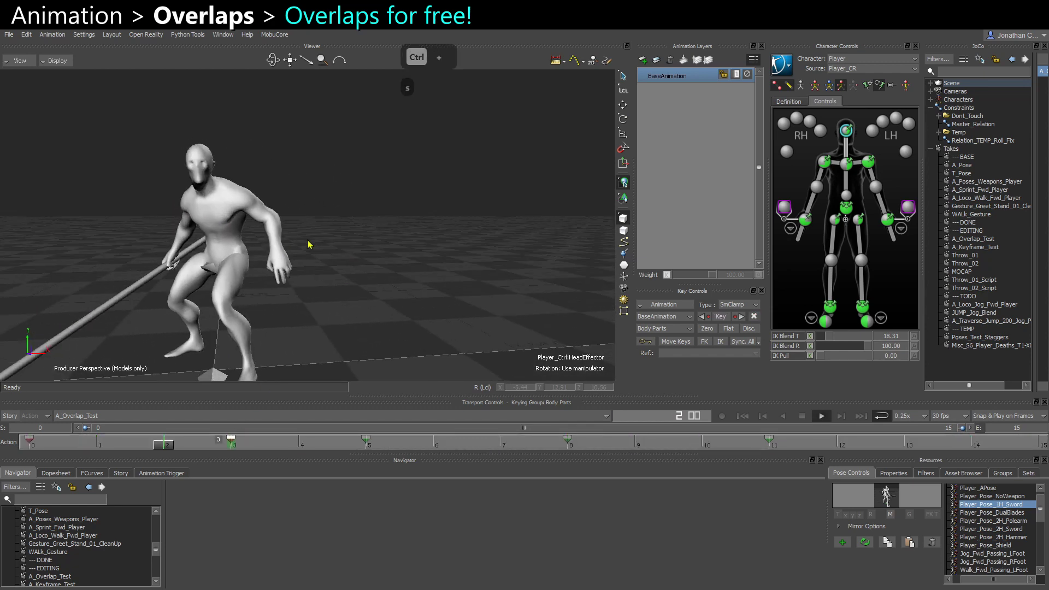
ctrl+shift+drag(306, 244, 328, 245)
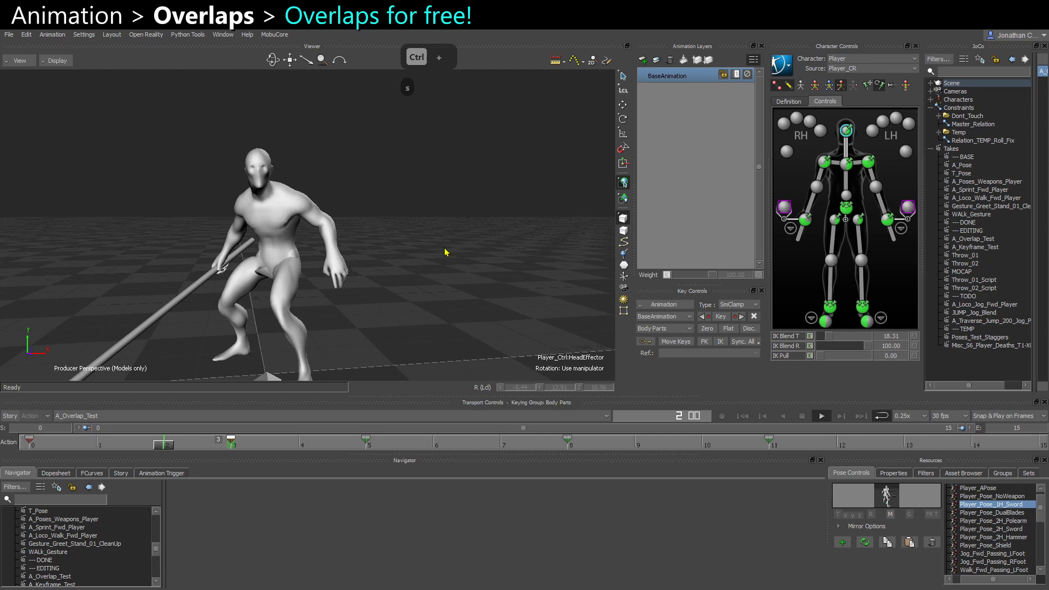
key(ctrl+space)
ctrl+shift+drag(398, 306, 442, 309)
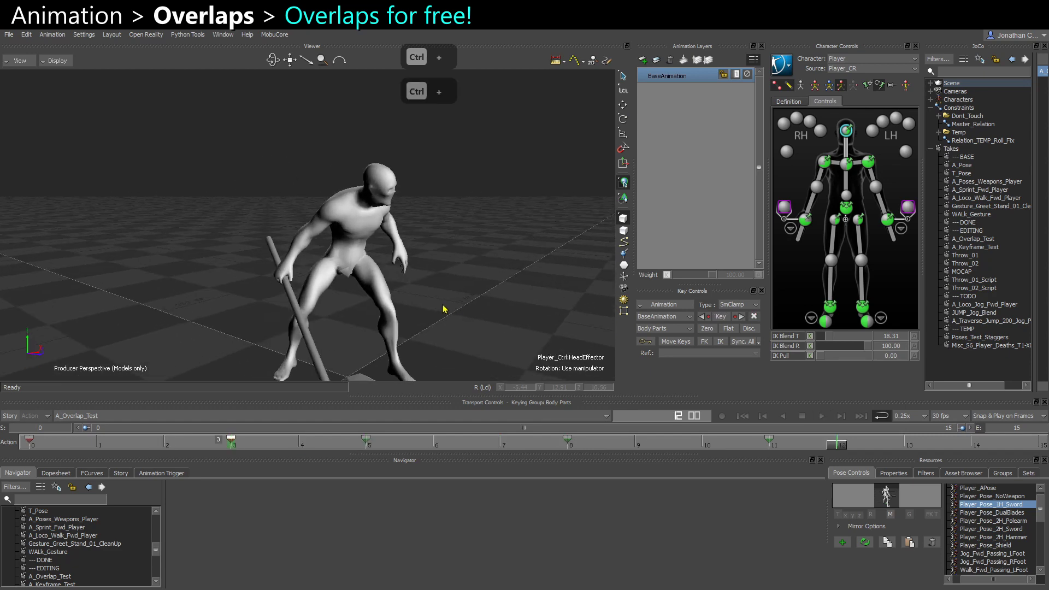
- Extend the timeline to frame 38 and stretch the right wrist and left shoulder keys so the last lands on frame 20
click(491, 307)
ctrl+click(805, 220)
ctrl+click(868, 162)
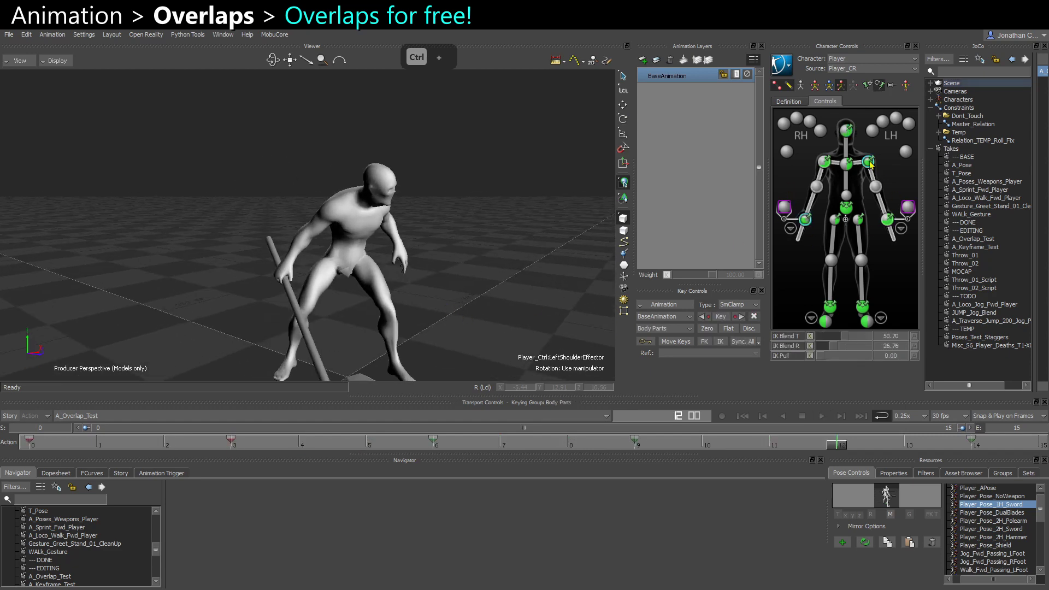
ctrl+drag(1007, 429, 981, 357)
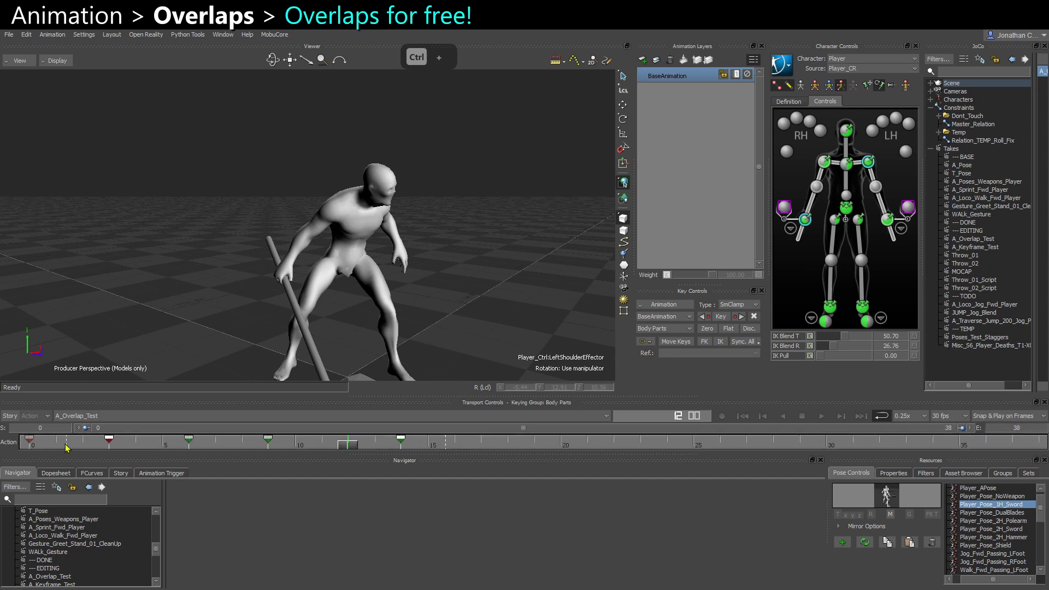
shift+drag(26, 444, 555, 449)
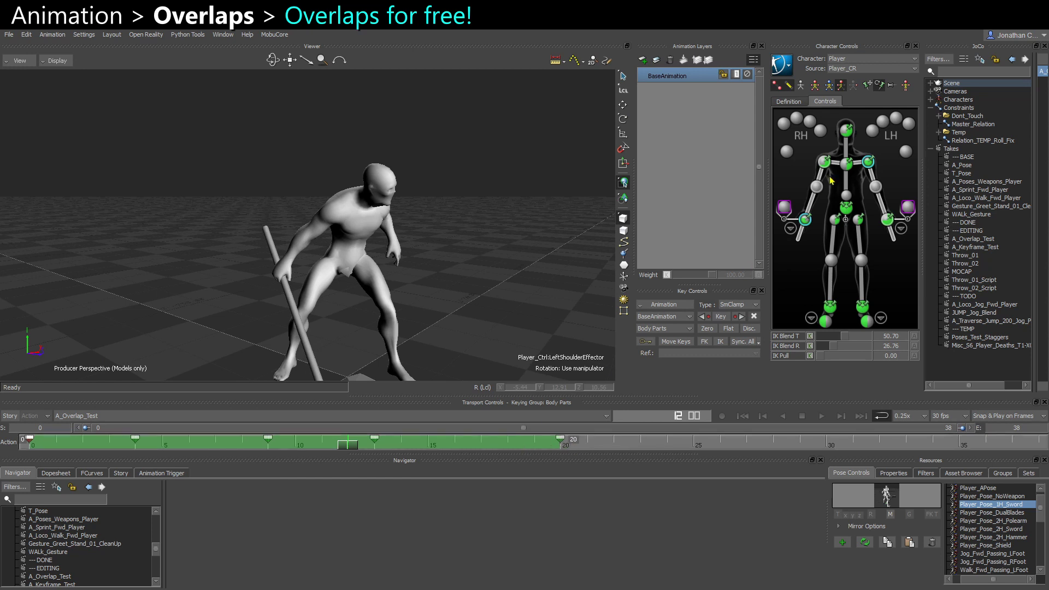
- Shift the right shoulder's keys from frames 4, 9 and 13 to 5, 10 and 14, and play back the overlap
click(825, 161)
drag(267, 440, 295, 441)
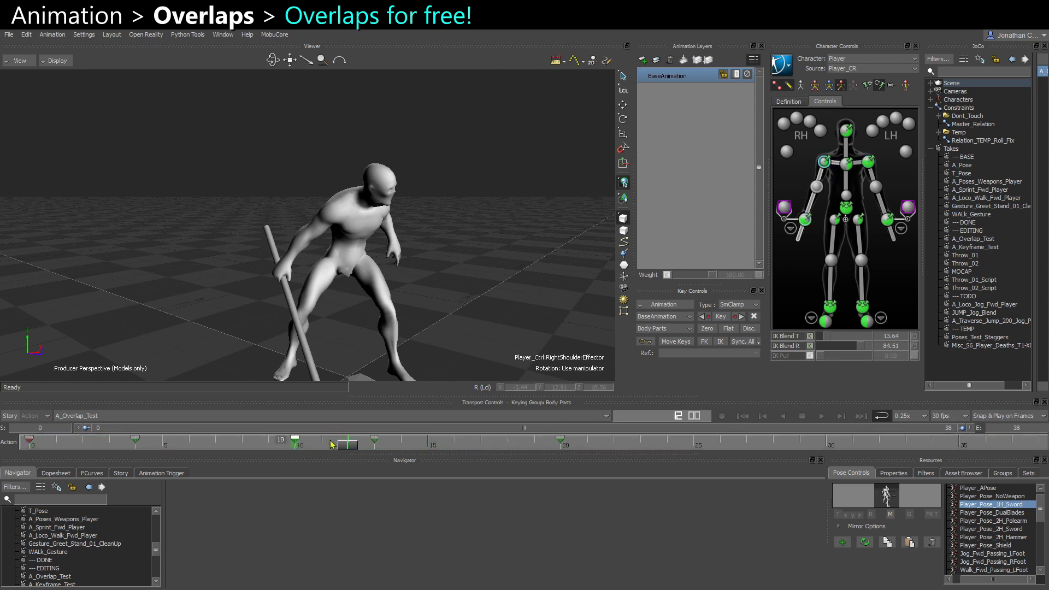
drag(373, 440, 242, 444)
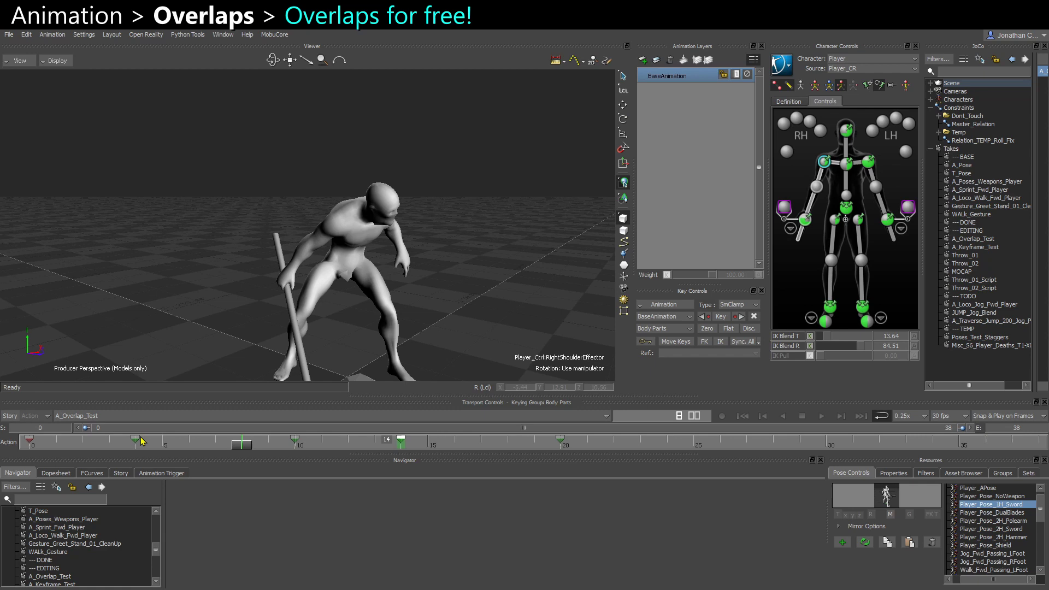
drag(135, 440, 159, 444)
key(ctrl+space)
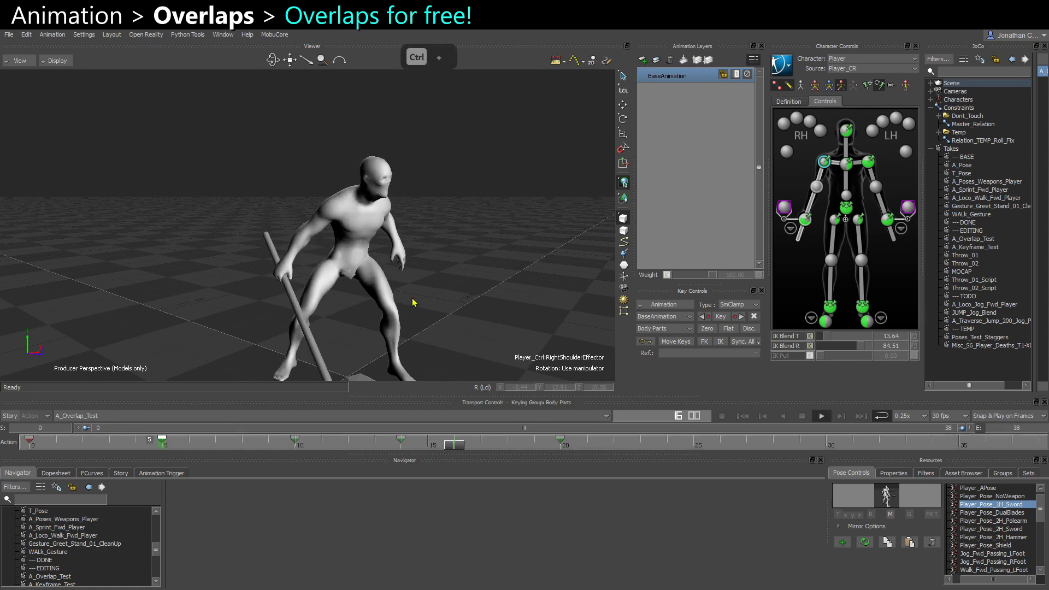
- Key the left arm at frame 11, play back the overlap and scrub to frame 7
key(s)
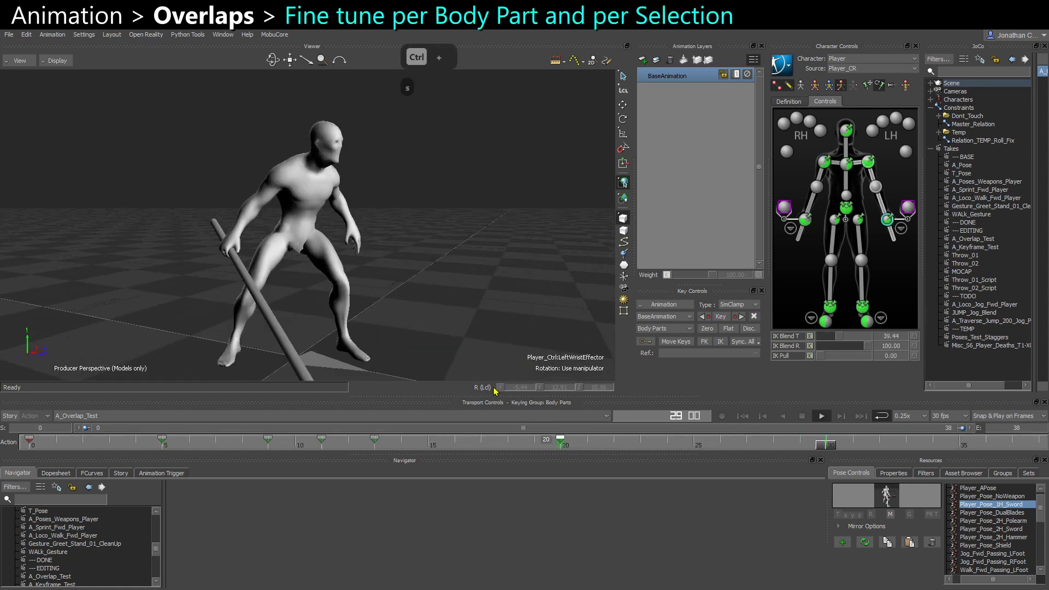
key(ctrl+space)
click(163, 443)
key(ctrl+space)
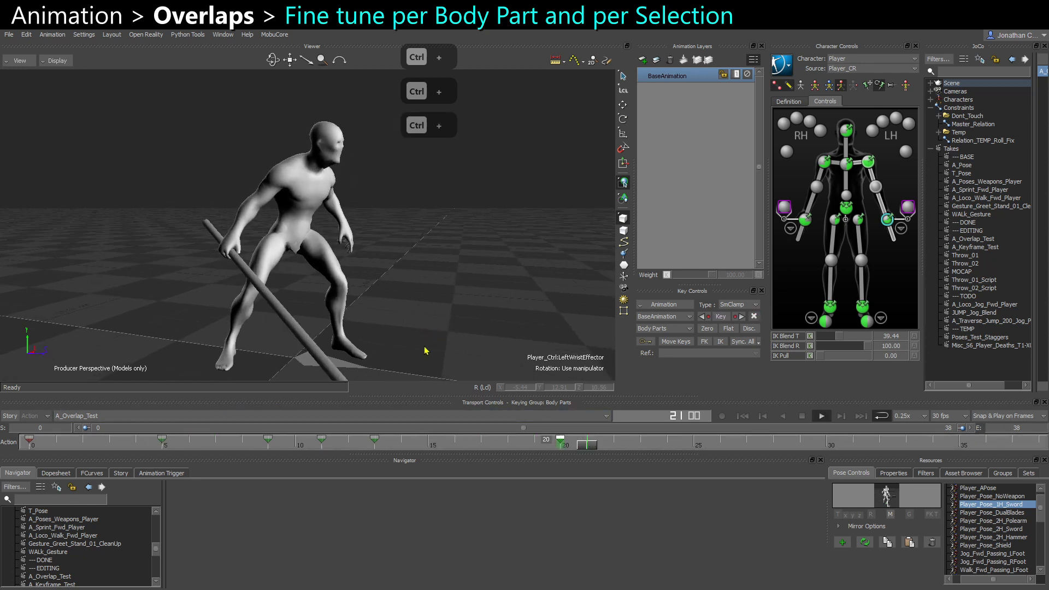
key(ctrl)
click(215, 442)
scroll(240, 262, up, 2)
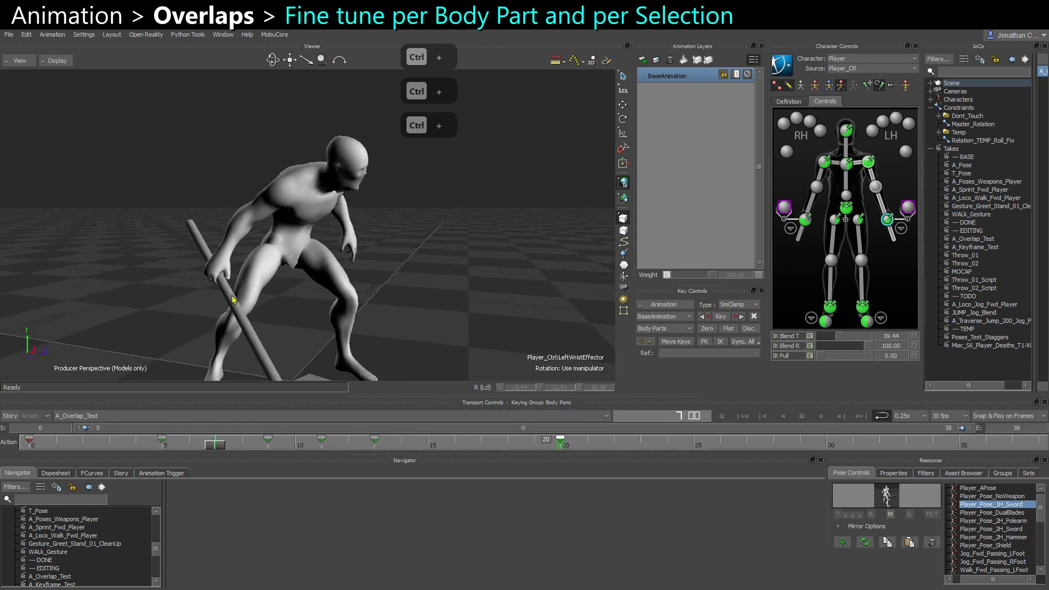
- Plot all properties of the right wrist effector on frame at 30 FPS and set its IK Blend T and R to 100
click(806, 220)
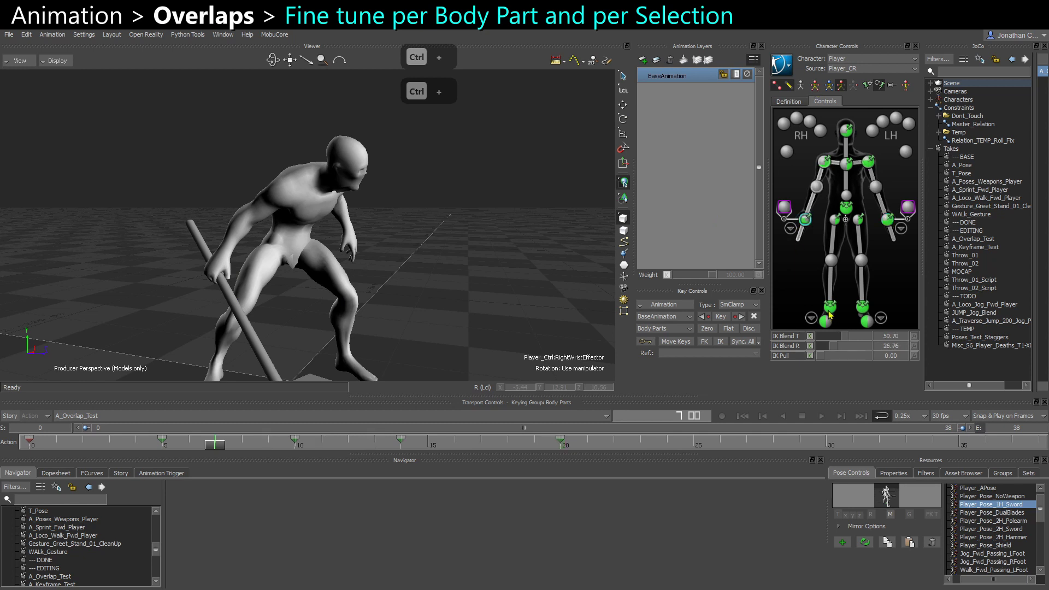
click(663, 304)
click(683, 352)
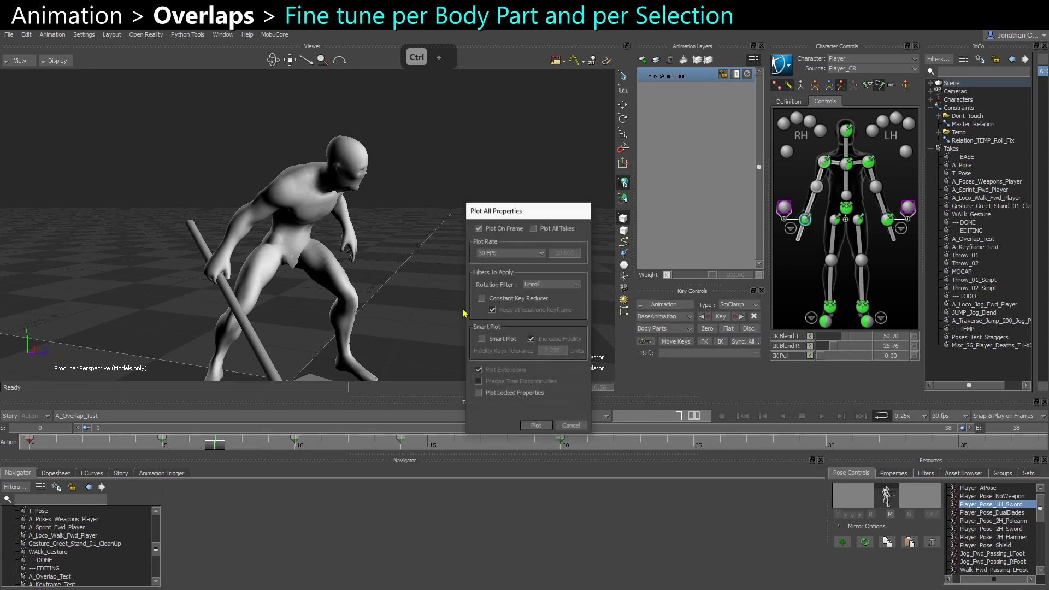
click(535, 425)
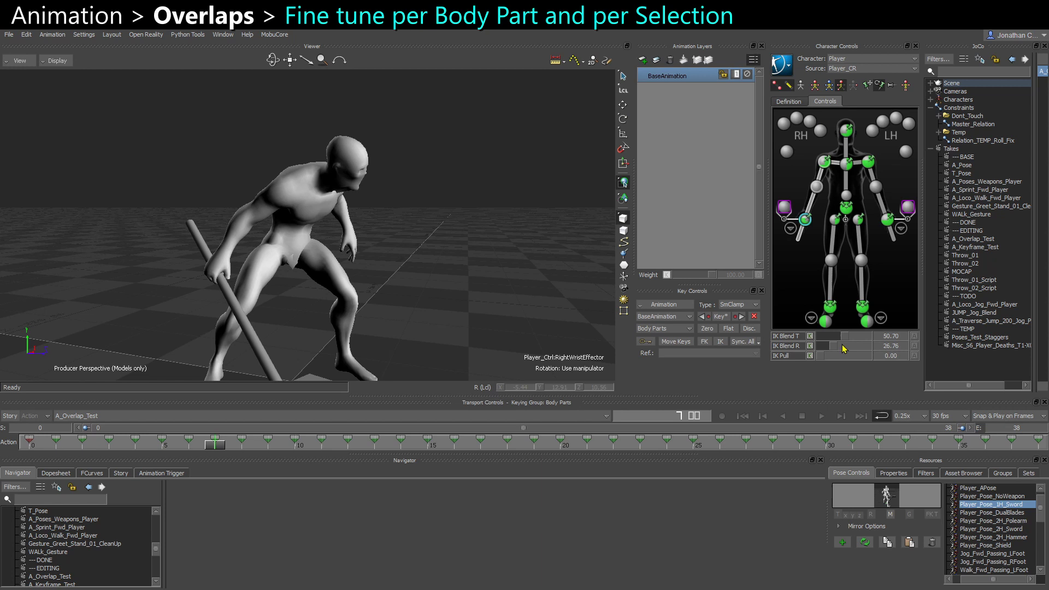
mouse_move(840, 337)
mouse_down()
mouse_move(882, 341)
mouse_move(858, 339)
mouse_up()
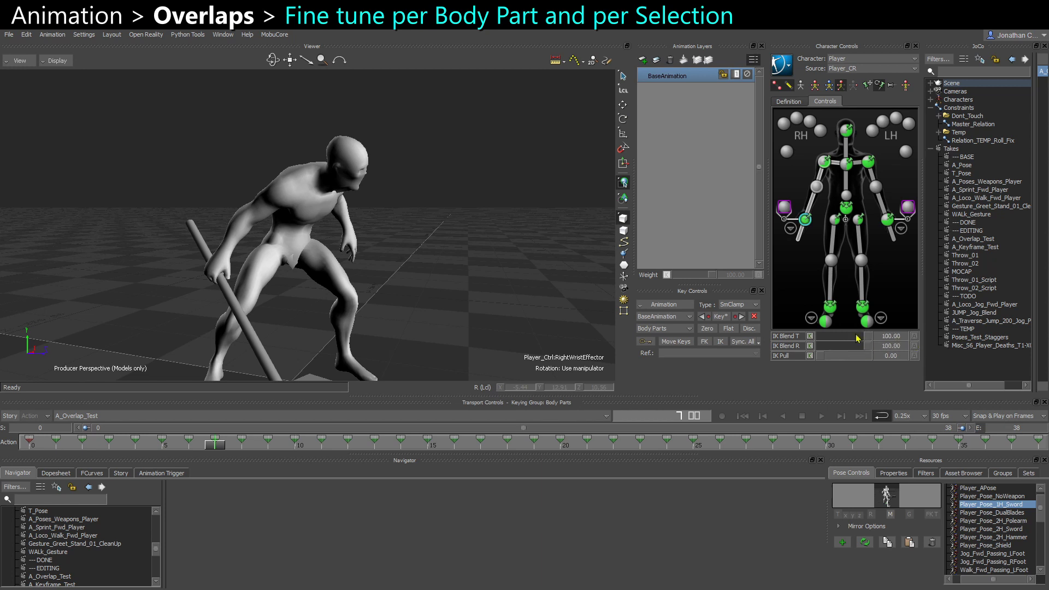
- Switch from body part keying to selection keying with the R keying group
click(662, 328)
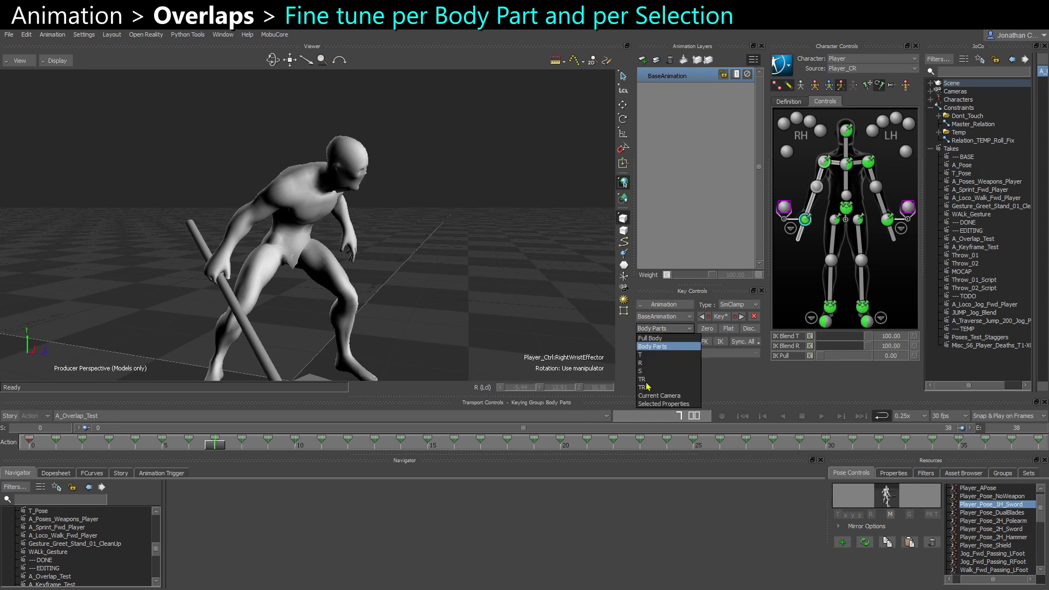
click(854, 86)
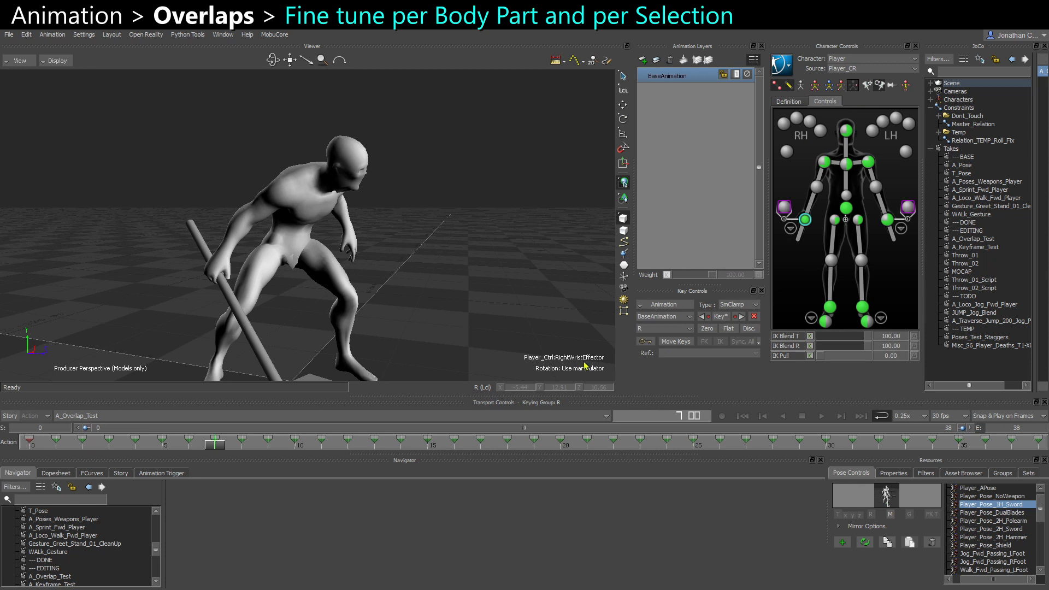
click(646, 328)
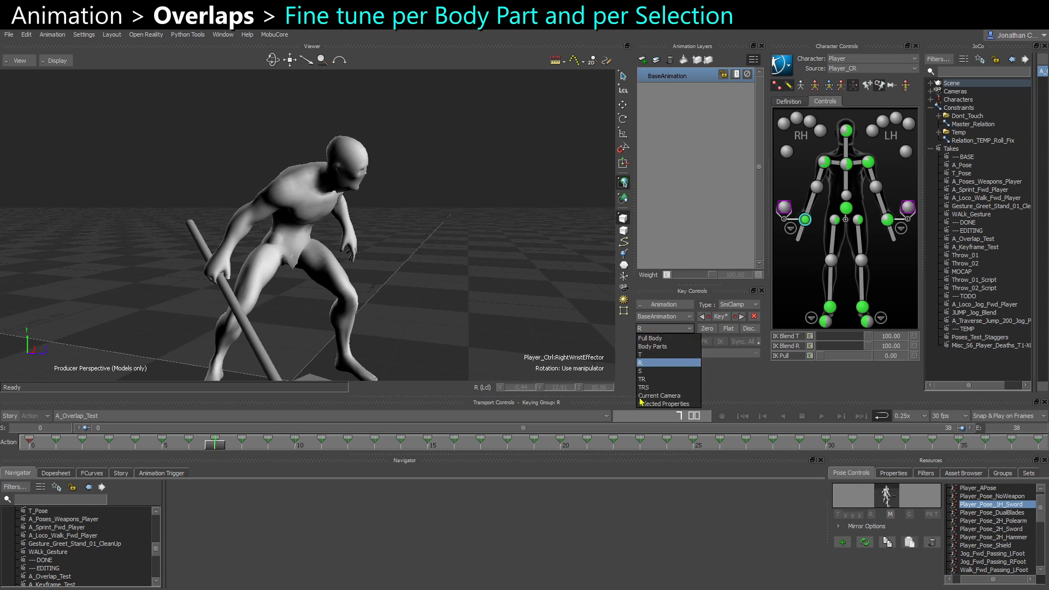
click(658, 329)
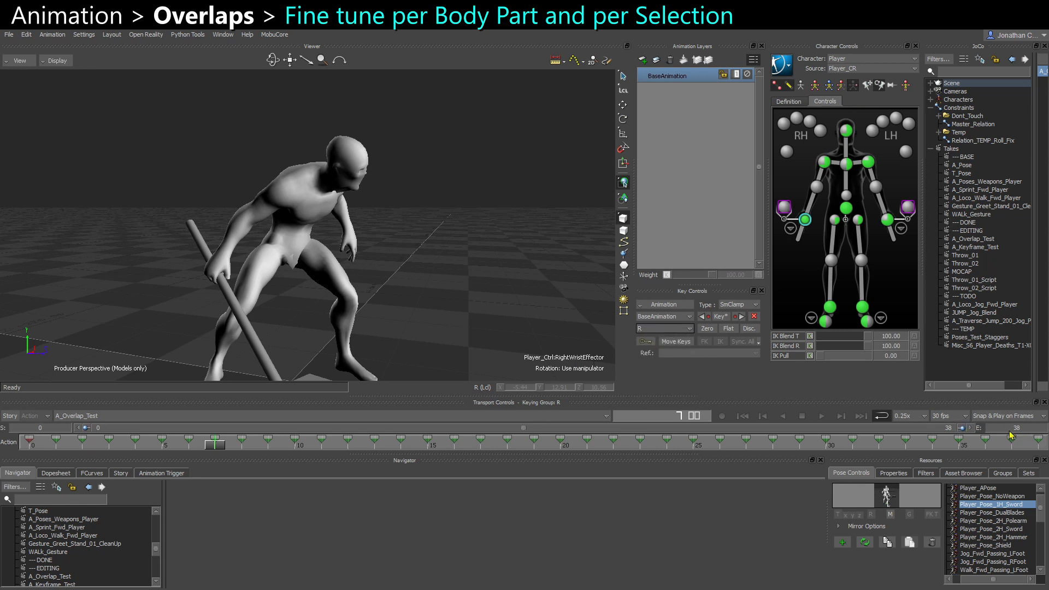
- Extend the timeline to frame 54, set Play on Frames snapping, and stretch the right wrist's rotation keys from 0–38 to the range end
drag(1012, 429, 1038, 429)
shift+drag(788, 443, 2, 437)
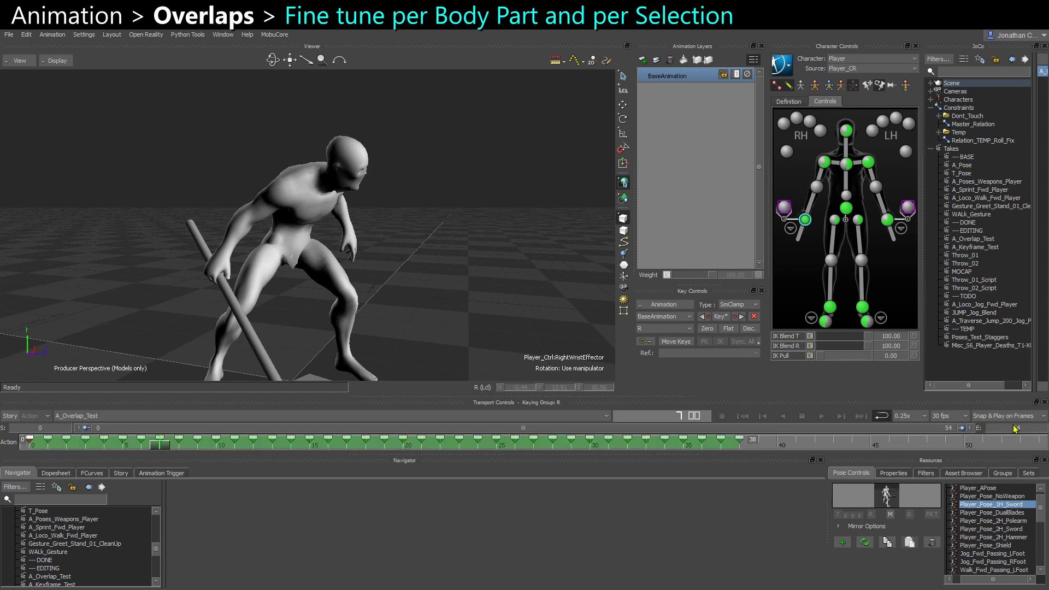
click(1005, 416)
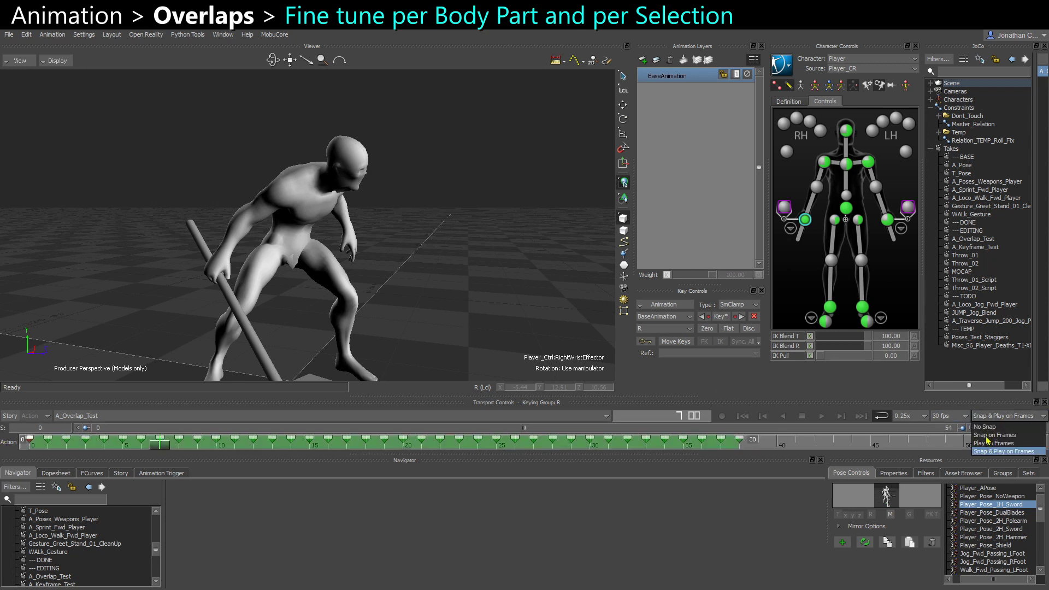
click(988, 443)
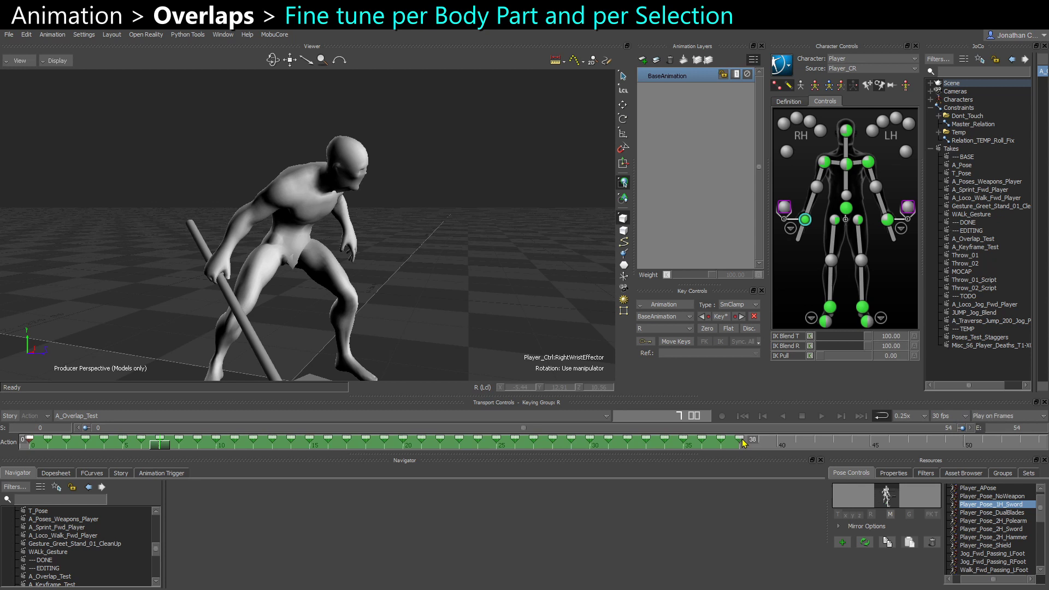
drag(743, 442, 1044, 424)
- Play back the stretched wrist rotation and examine it from another viewing angle
key(ctrl+space)
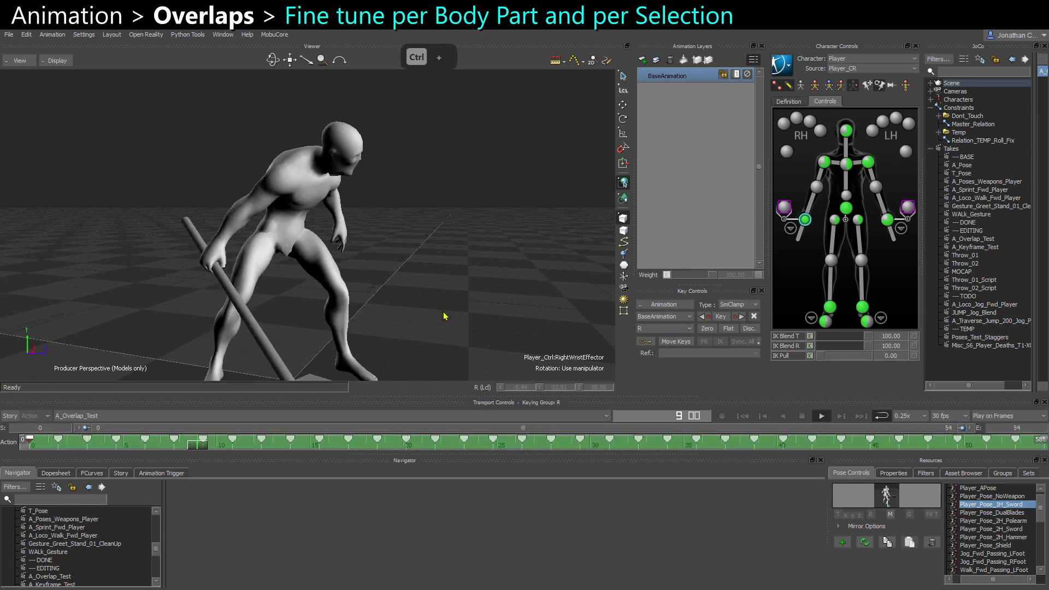
ctrl+shift+drag(435, 295, 403, 314)
key(ctrl+space)
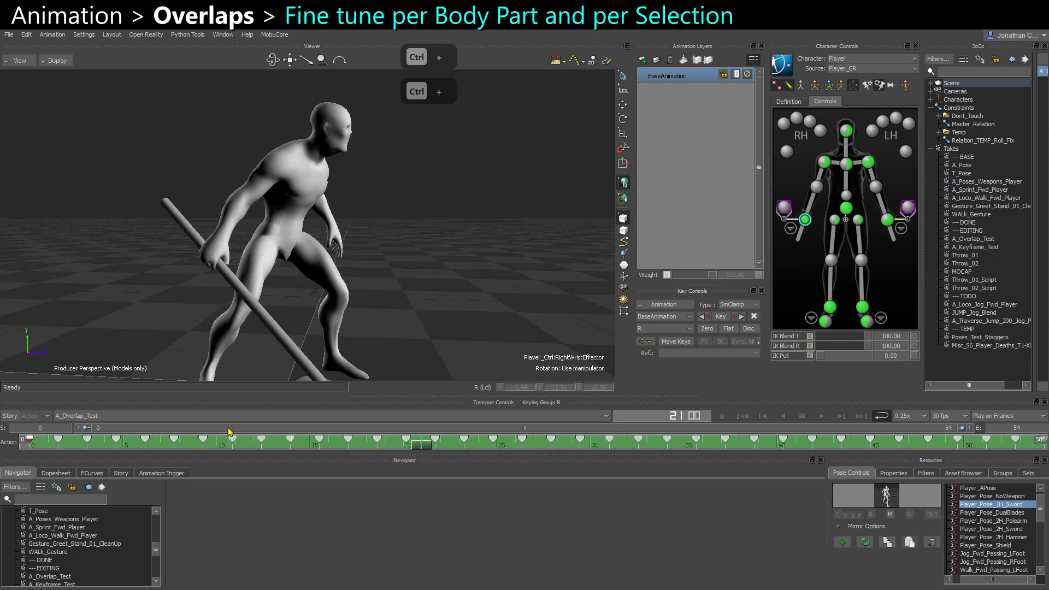
key(ctrl+space)
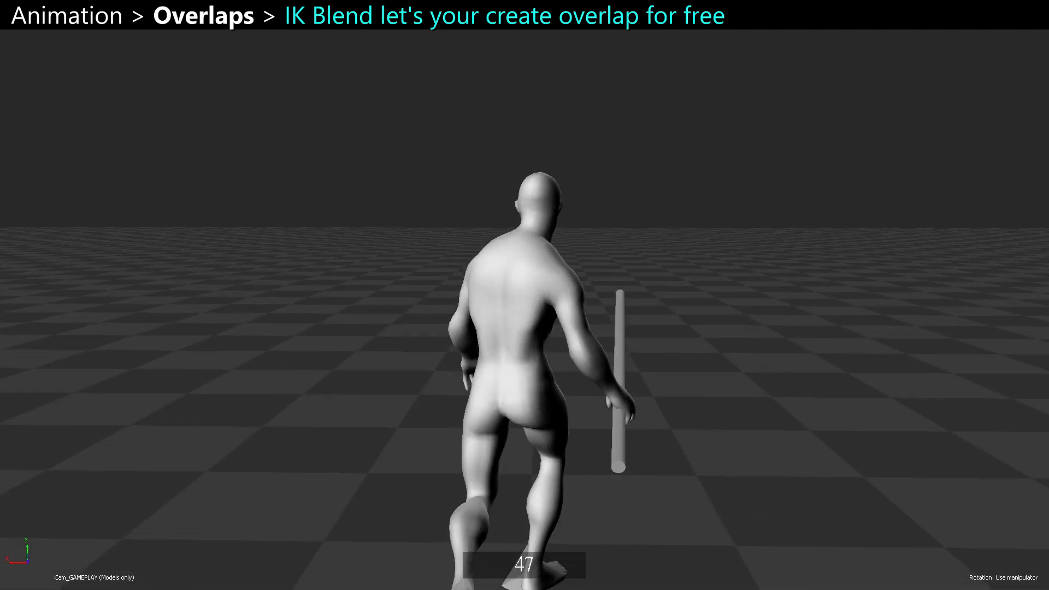
- Leave the full-screen view of the walk take, frame the character's upper body and widen the viewer area
key(alt+Return)
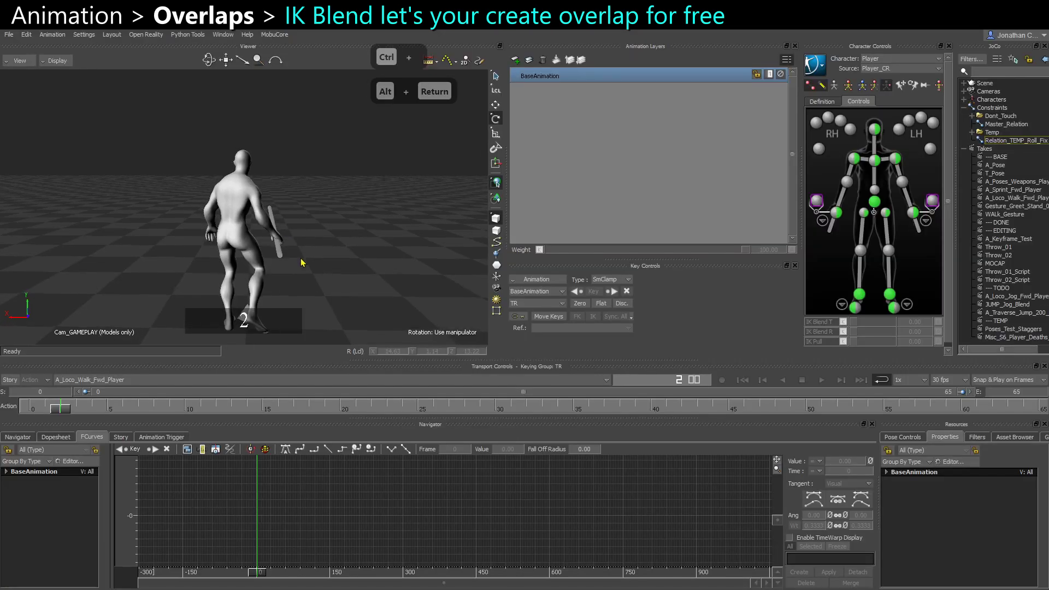
click(879, 161)
key(f)
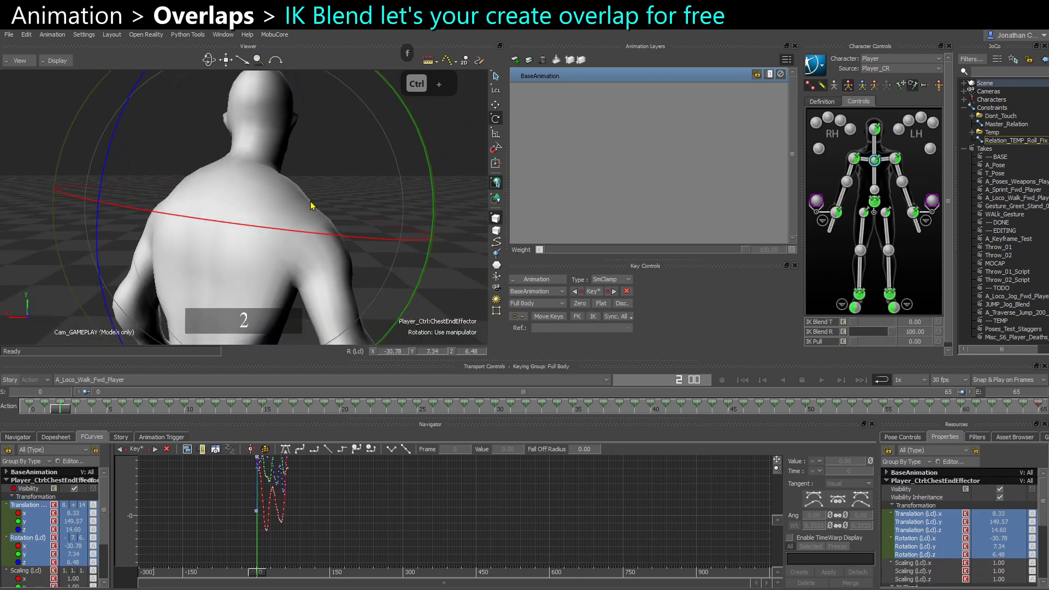
ctrl+drag(310, 203, 390, 128)
click(470, 142)
drag(510, 130, 692, 131)
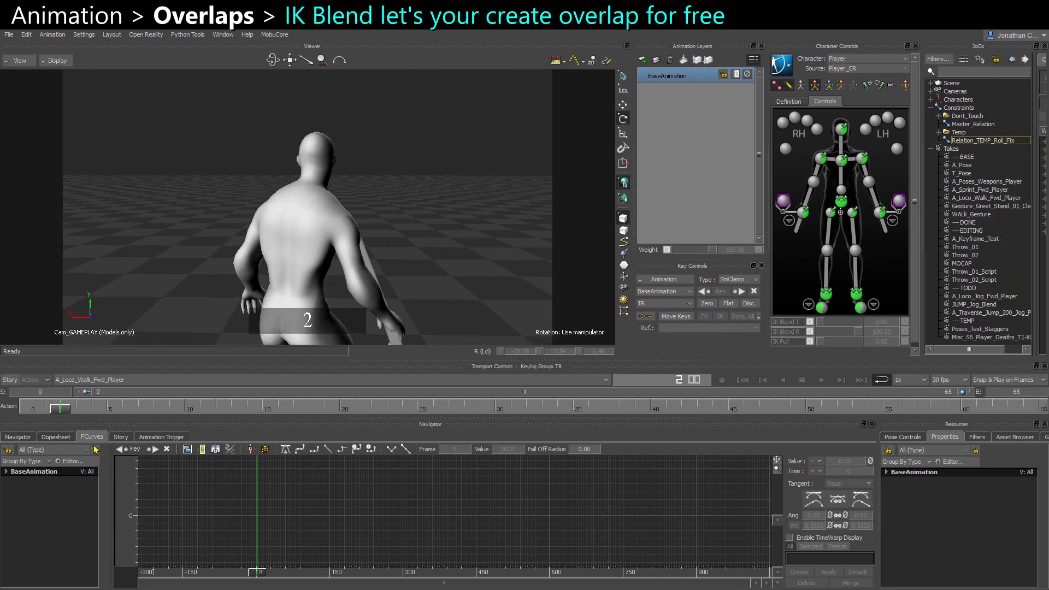
- Select both shoulder effectors and switch from full body to selection keying with the TR group
click(803, 211)
shift+click(821, 159)
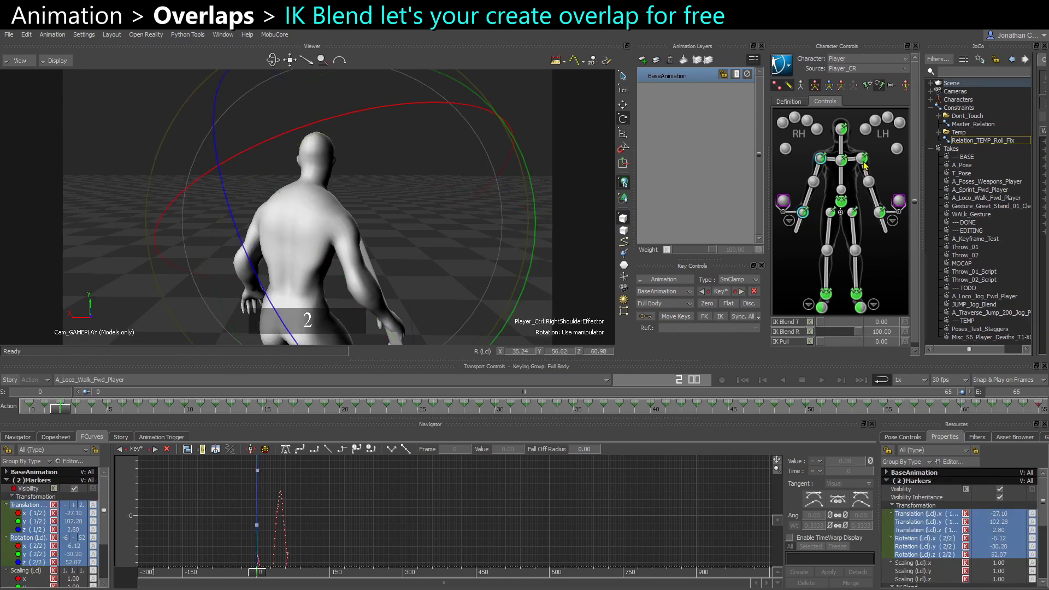
click(862, 160)
shift+click(818, 159)
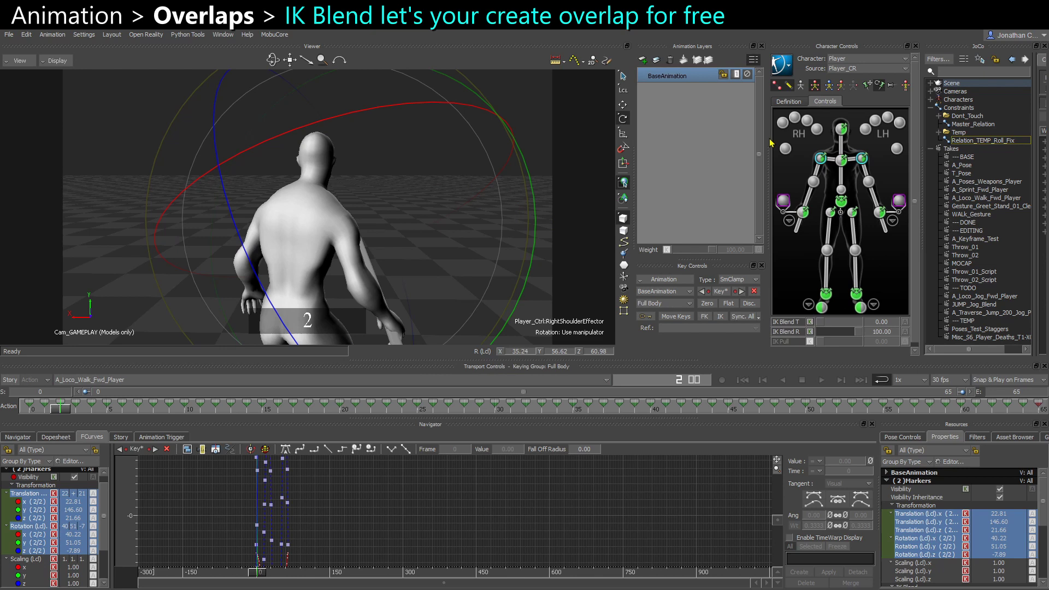
click(851, 87)
- Isolate the shoulders' Translation Y curves in the FCurves editor and select all their keys from frame 0 to 65
key(a)
click(42, 512)
drag(215, 470, 749, 512)
ctrl+drag(356, 506, 402, 473)
shift+drag(401, 472, 353, 542)
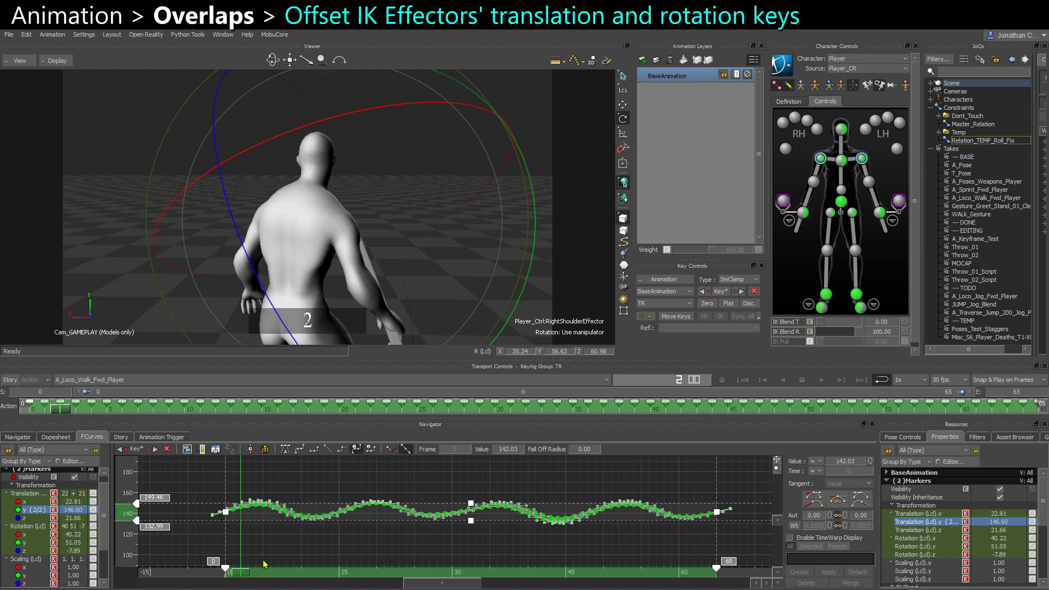
- Try delaying the shoulders' Translation Y keys by 3 frames and by 1 frame, undoing each shift
drag(278, 575, 302, 571)
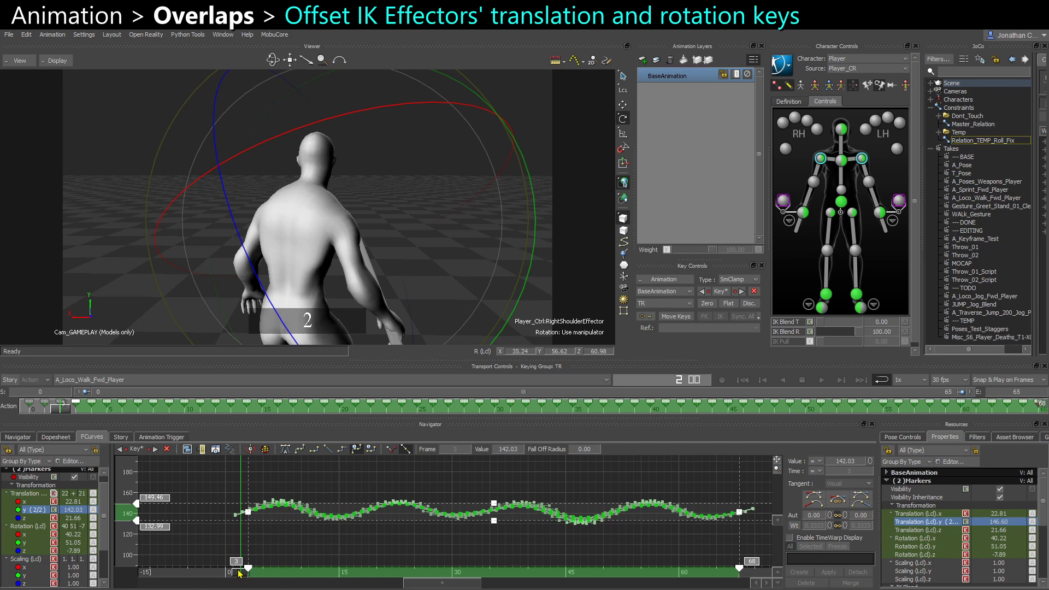
key(ctrl+z)
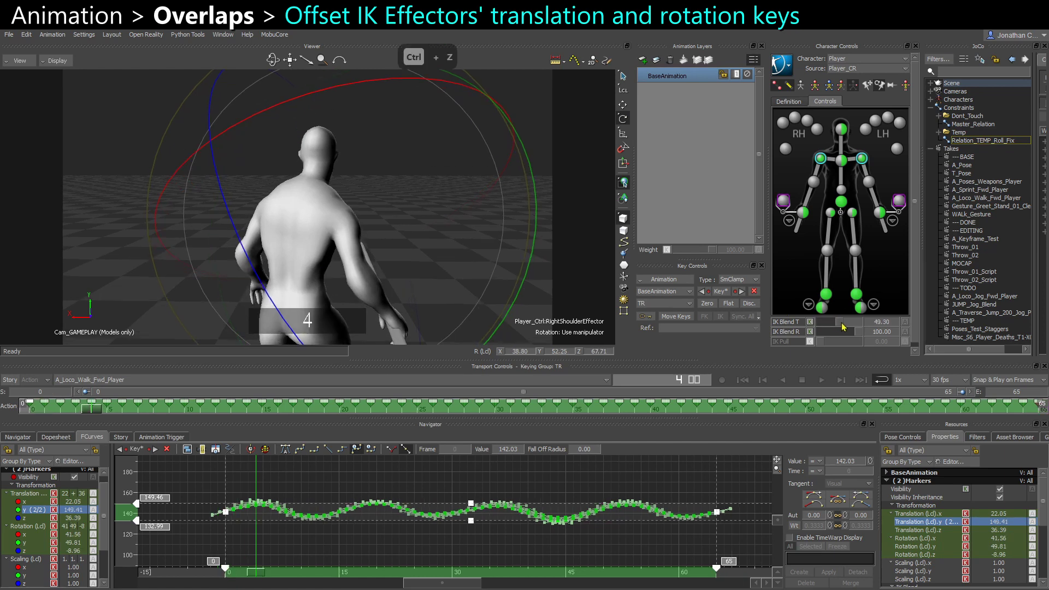
drag(279, 576, 285, 576)
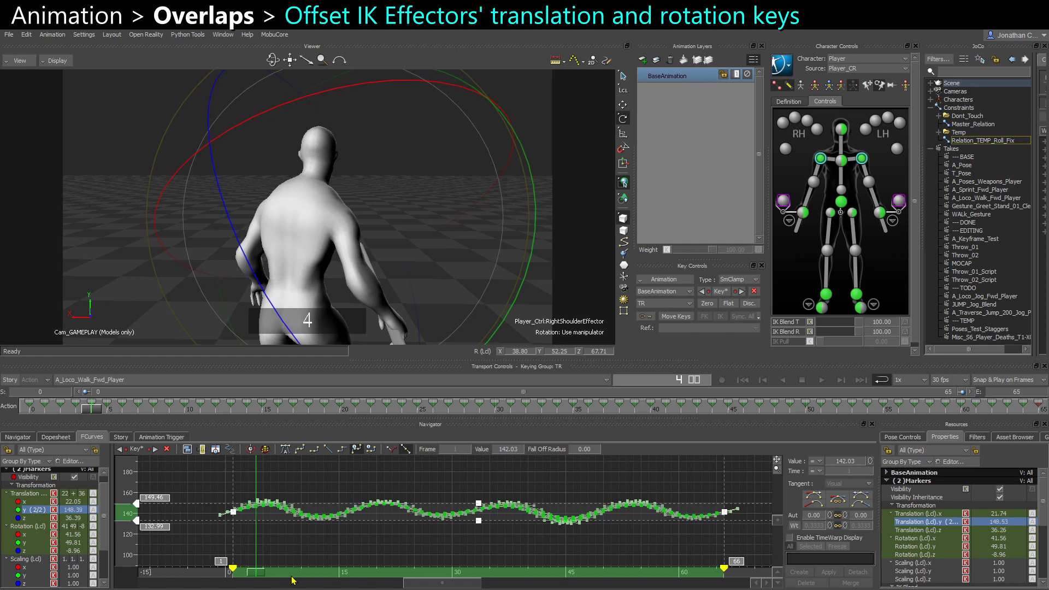
key(ctrl+z)
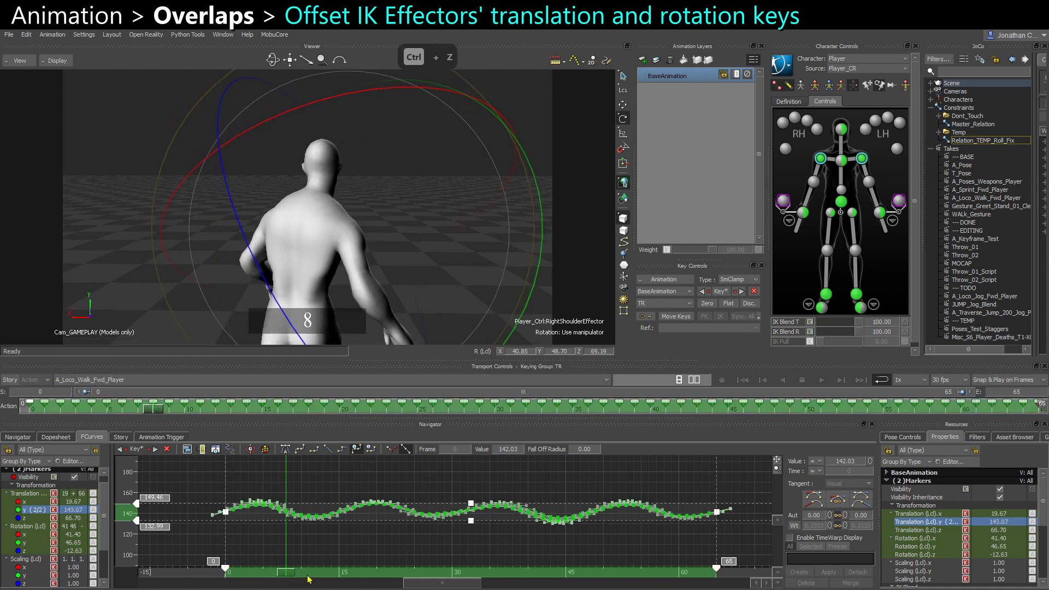
- Delay the shoulders' Translation Y keys by 2 frames and play back the walk
drag(309, 579, 327, 575)
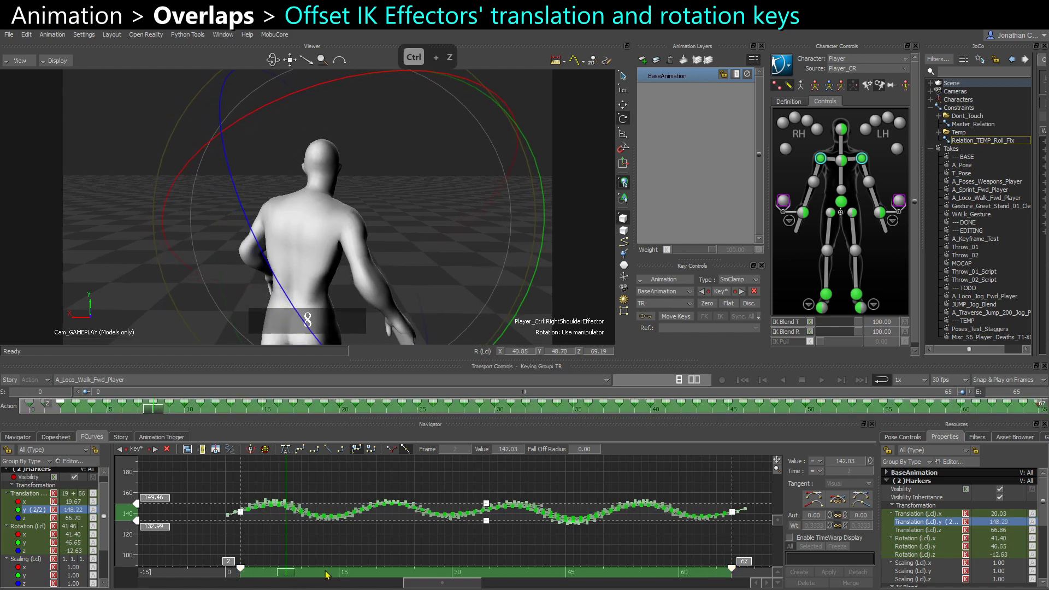
key(ctrl+space)
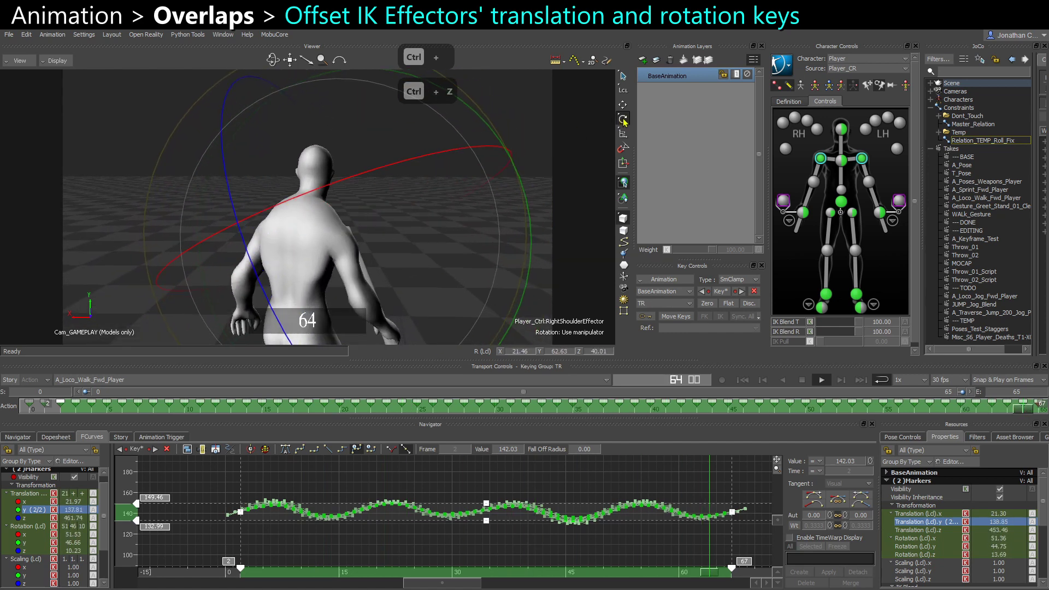
- Shift the shoulders' Translation Y keys back to frames 0 to 65 and set the transport snapping to Play on Frames
key(ctrl+space)
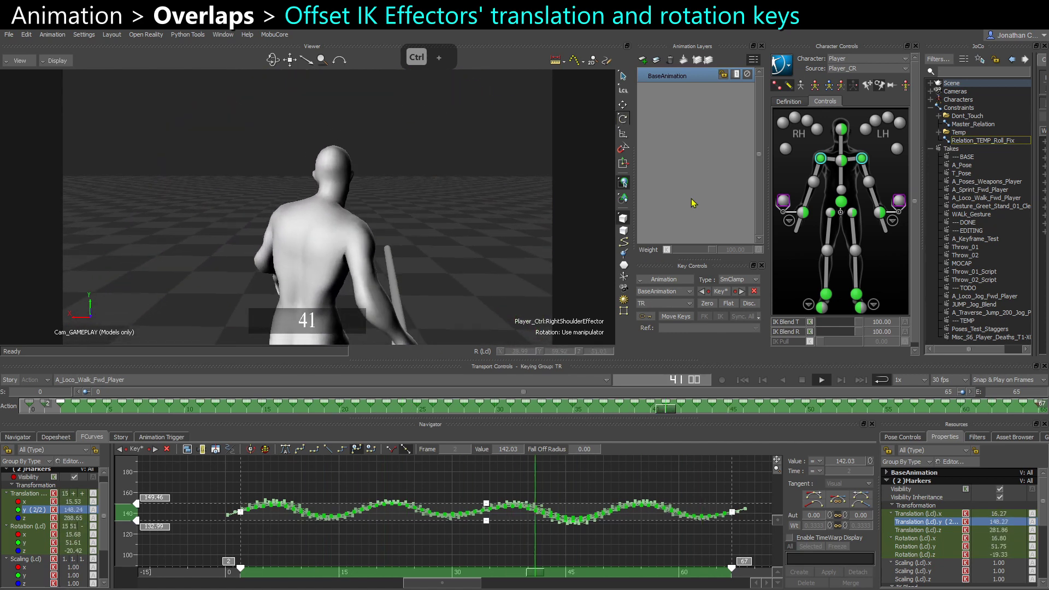
drag(288, 577, 272, 578)
click(1003, 380)
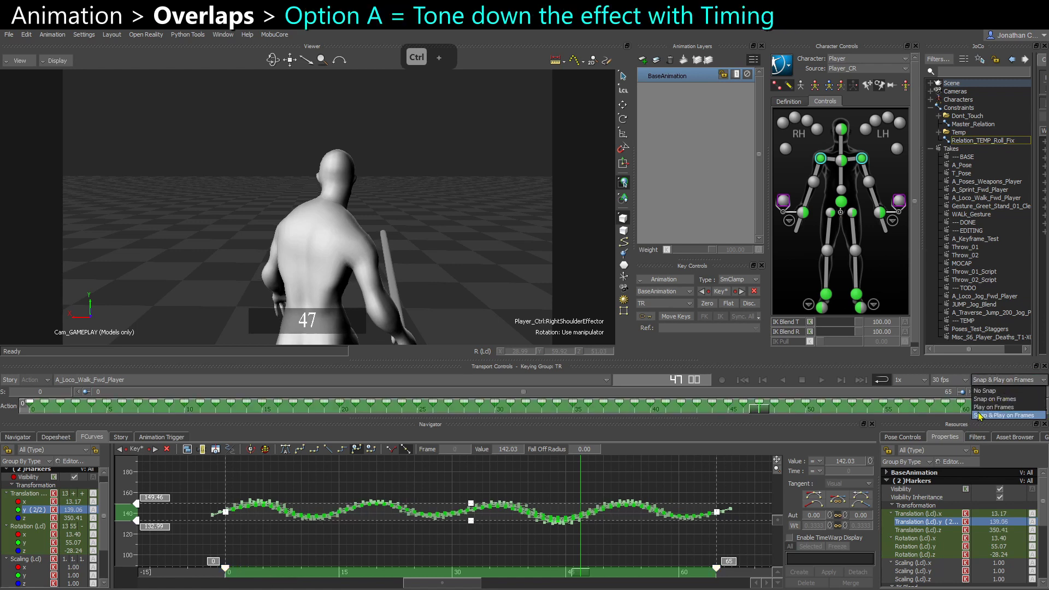
click(991, 407)
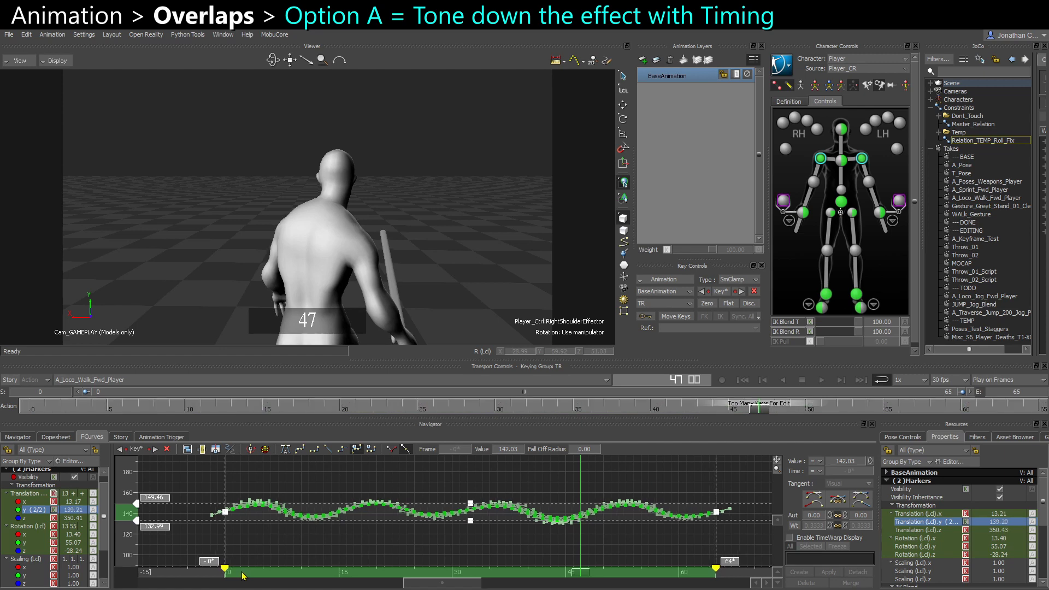
- Try delaying the shoulders' Translation Y keys by fractions of a frame, playing back the walk, and undo the shifts
key(ctrl+space)
key(ctrl+space)
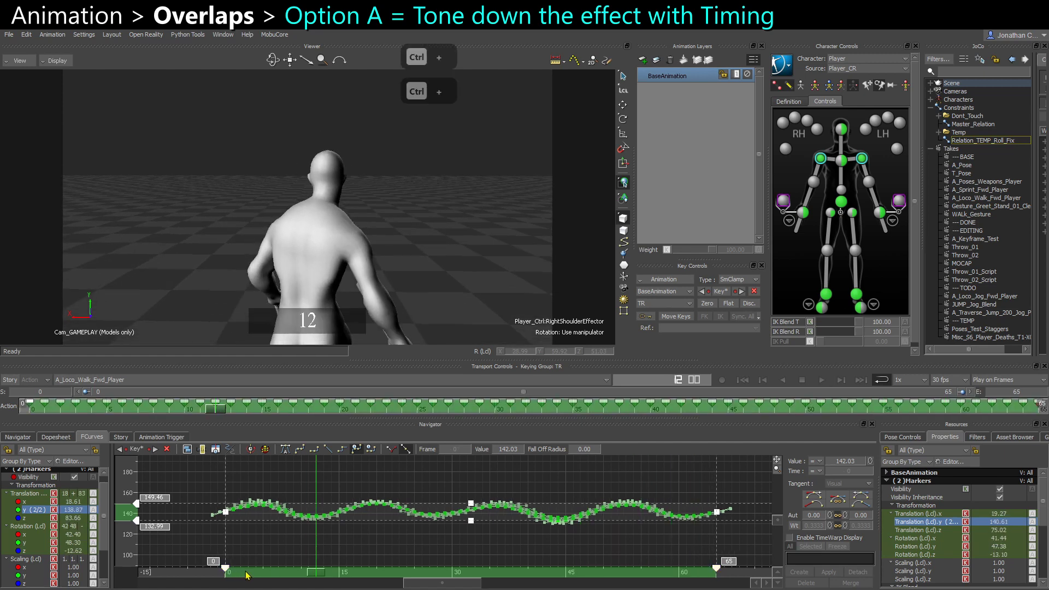
key(ctrl+space)
key(ctrl+space)
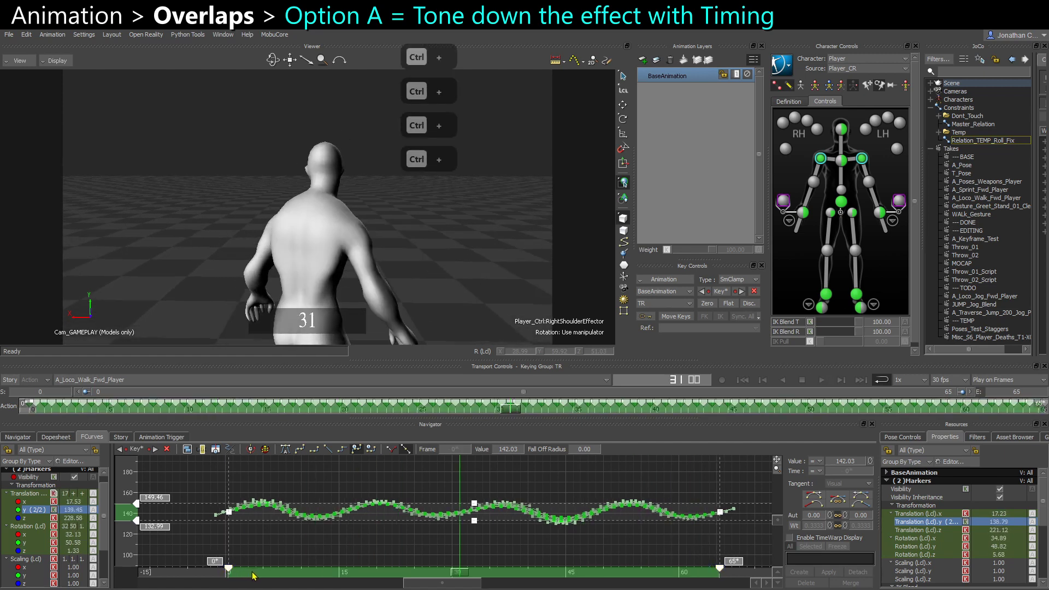
key(ctrl+space)
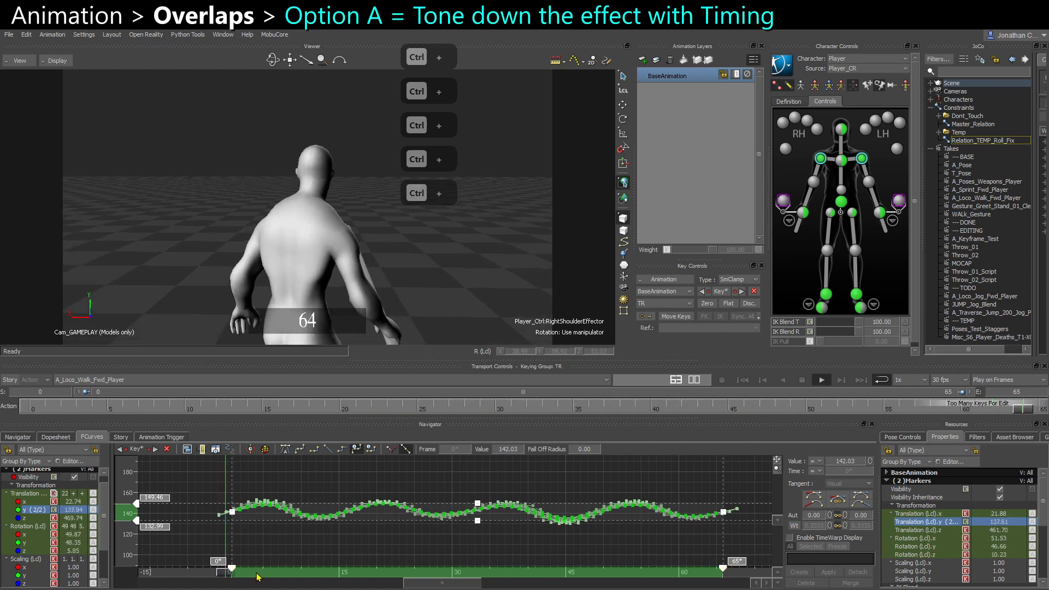
key(ctrl+space)
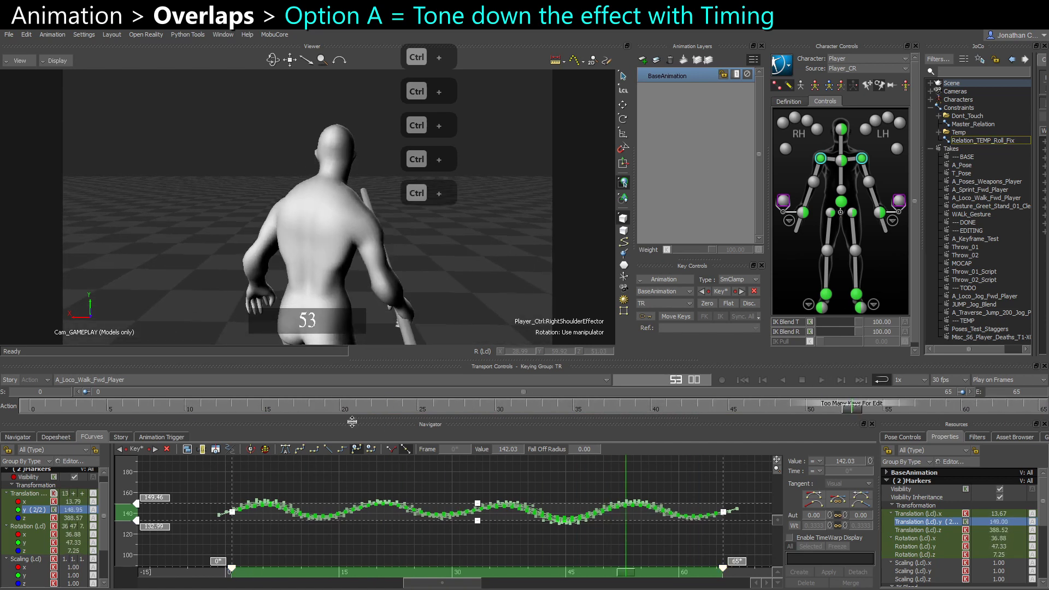
key(ctrl+z)
key(ctrl+z)
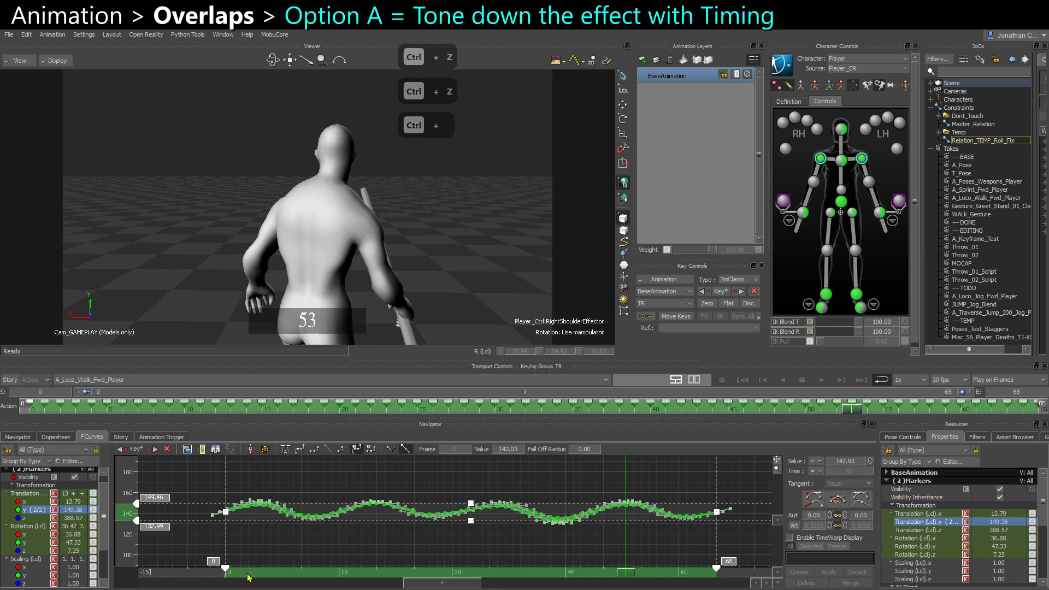
drag(247, 578, 256, 578)
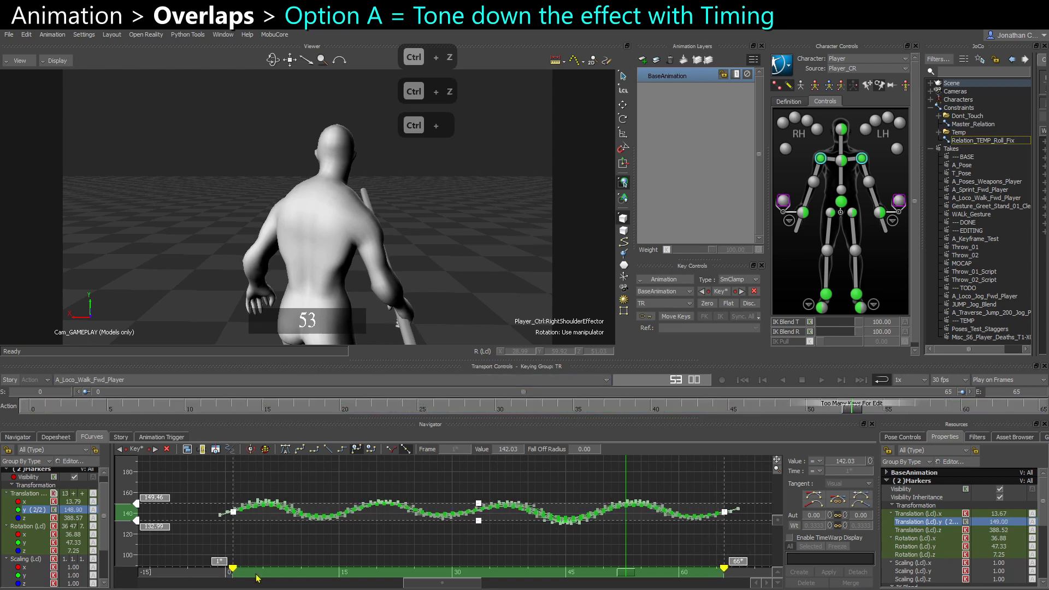
key(ctrl+z)
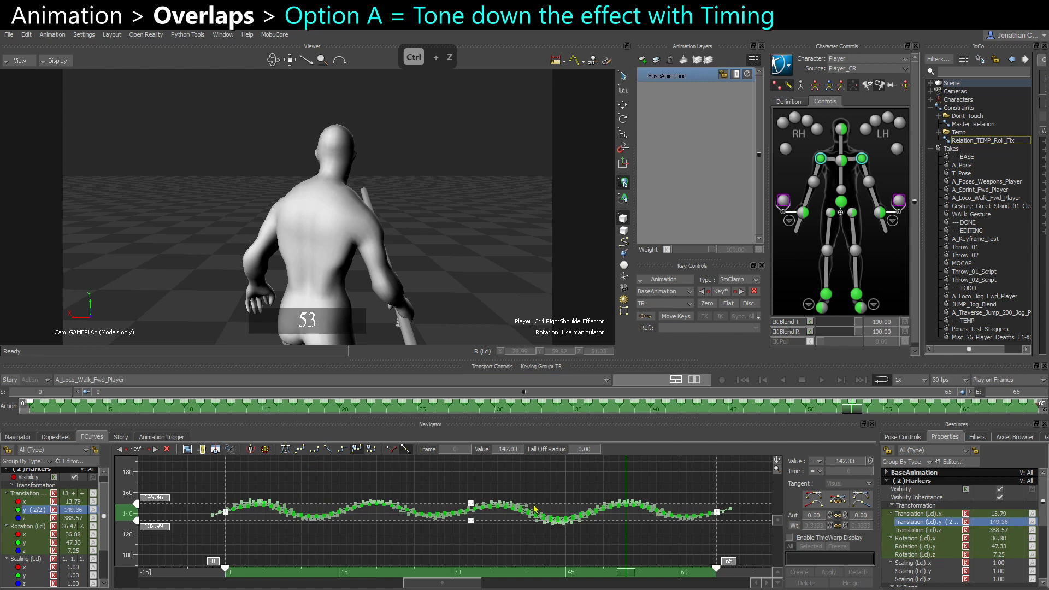
- Restore Snap & Play on Frames, delay the shoulders' Translation Y keys by 2 frames and play back the walk
click(991, 383)
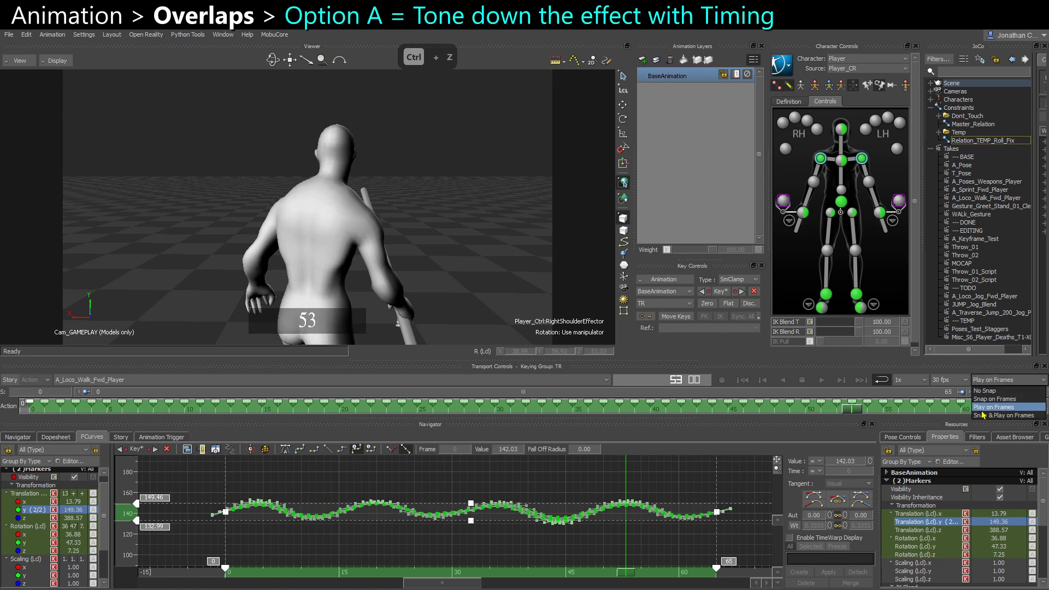
click(984, 415)
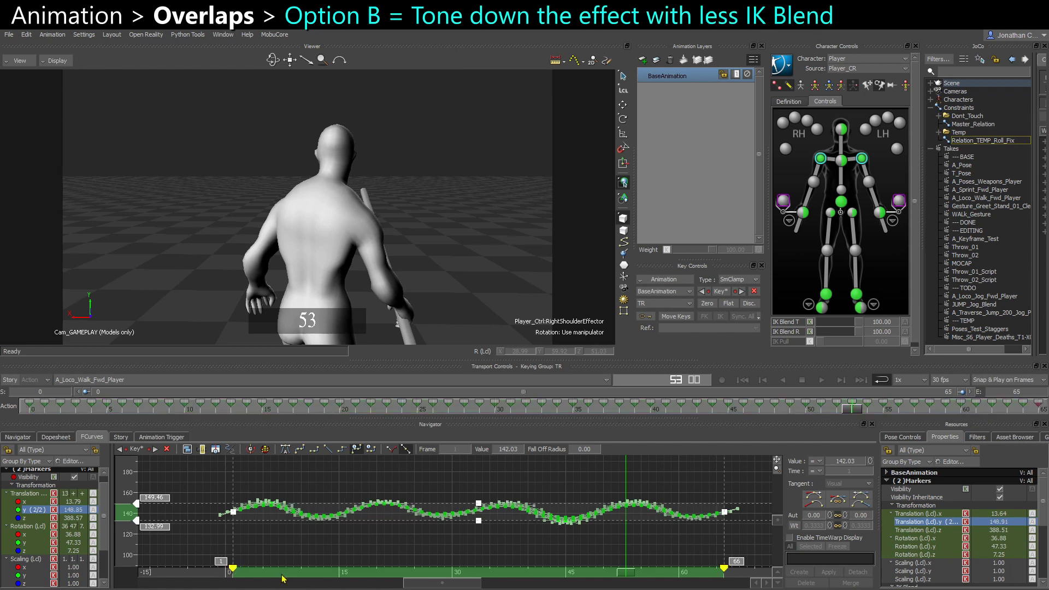
drag(275, 574, 291, 575)
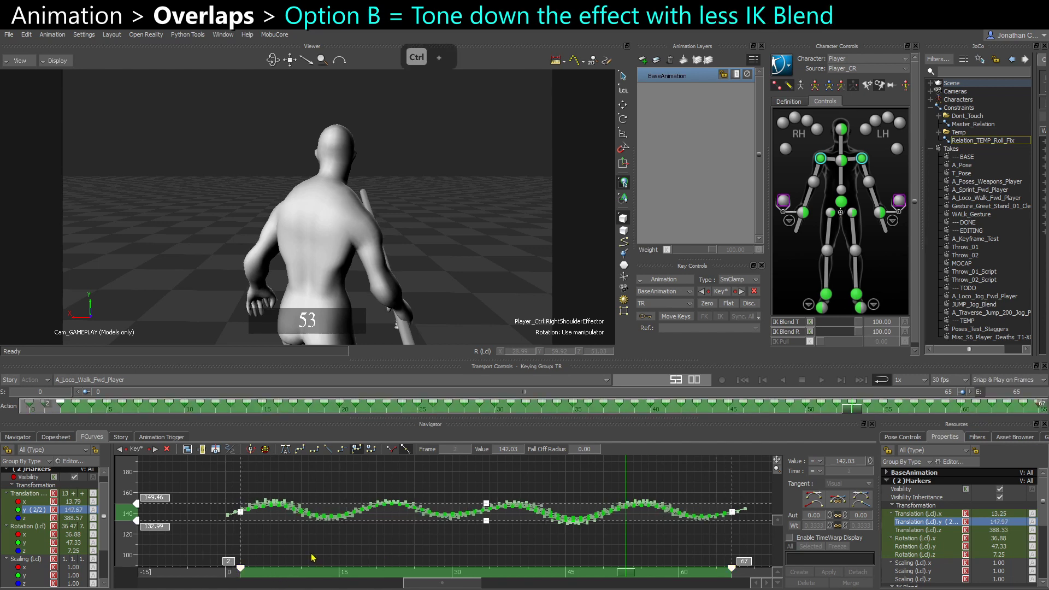
key(ctrl+space)
key(ctrl+space)
- Try lowering the right shoulder effector's IK Blend T to 30.99 during playback, and return it to 100
click(820, 158)
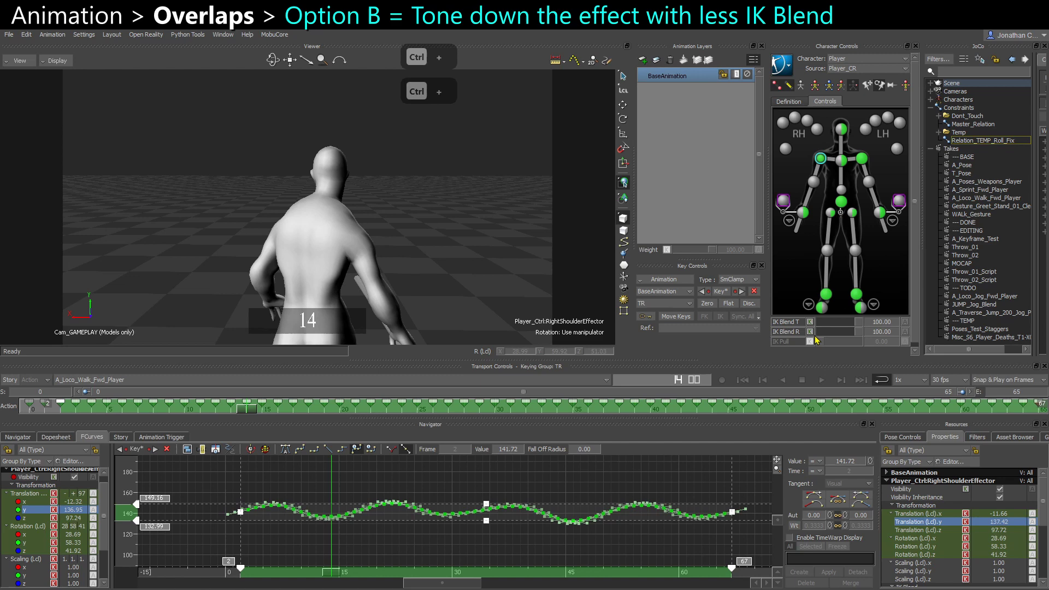
drag(848, 326, 820, 329)
key(ctrl+space)
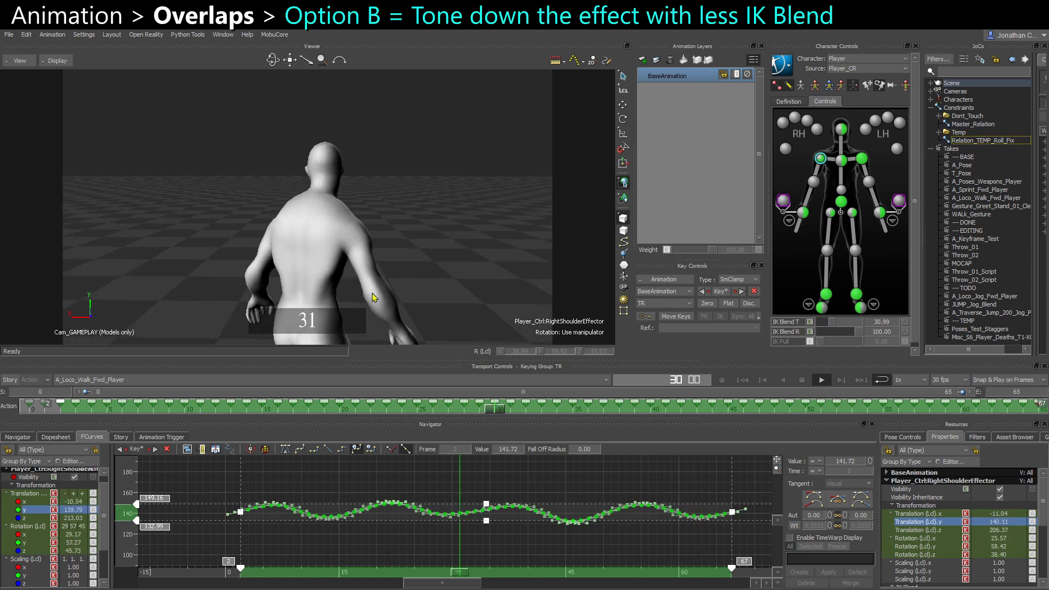
key(ctrl+space)
drag(834, 322, 868, 321)
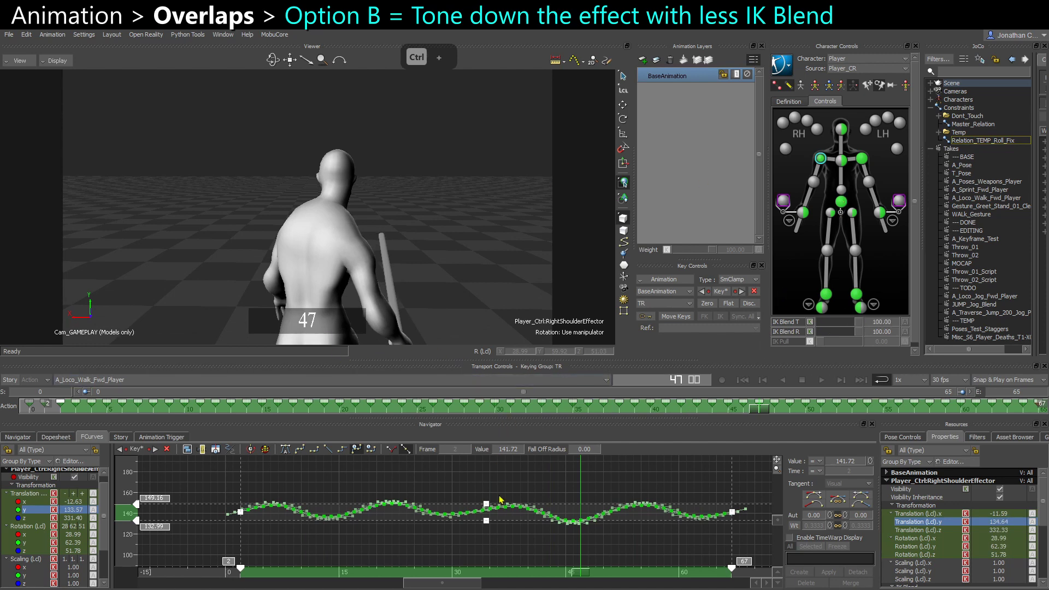
- Move the Translation Y keys back to start at frame 0 and duplicate the BaseAnimation layer
drag(365, 575, 344, 574)
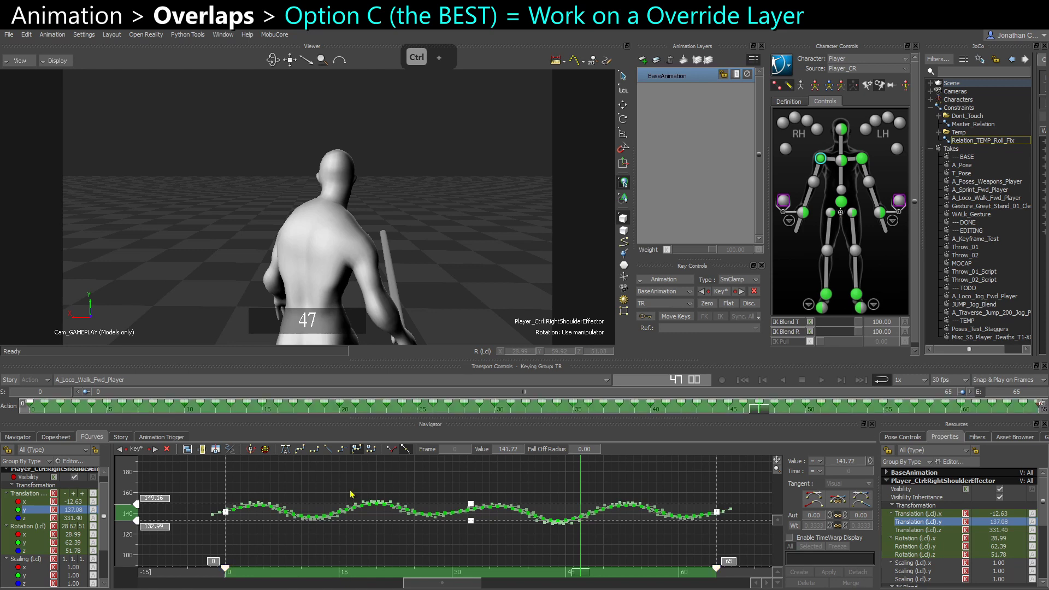
click(667, 76)
key(ctrl+c)
key(ctrl+v)
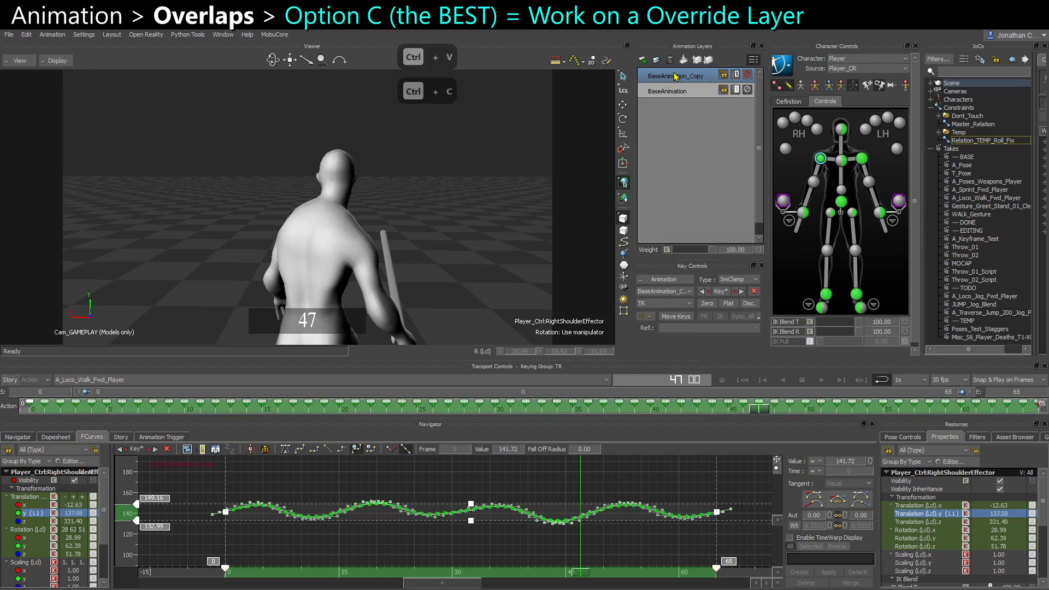
- Set the layer mode of BaseAnimation_Copy to Override, playing back the walk to check the layer's effect
right_click(675, 75)
mouse_move(710, 202)
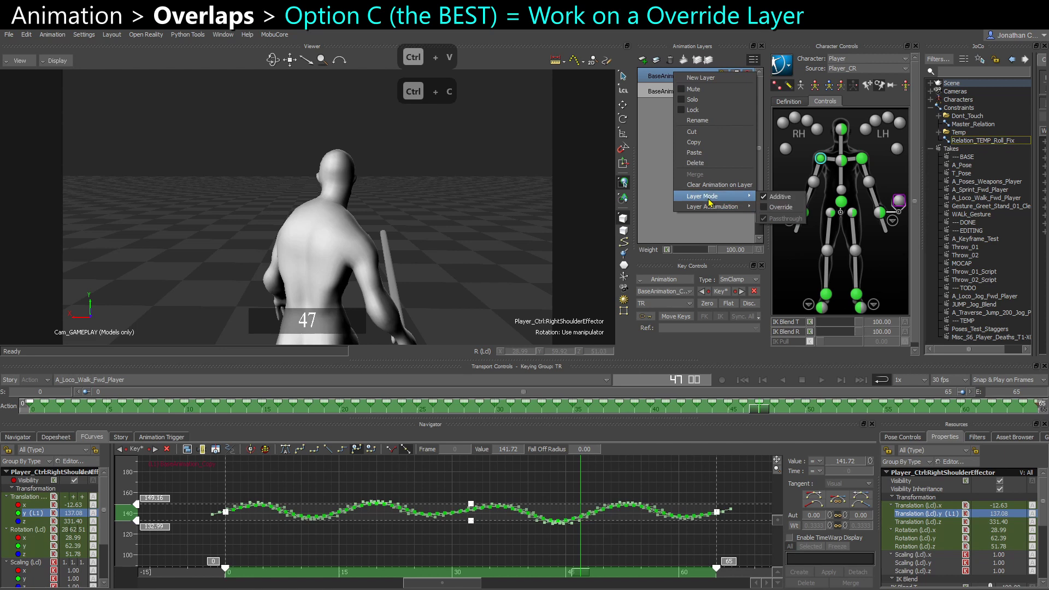
click(795, 207)
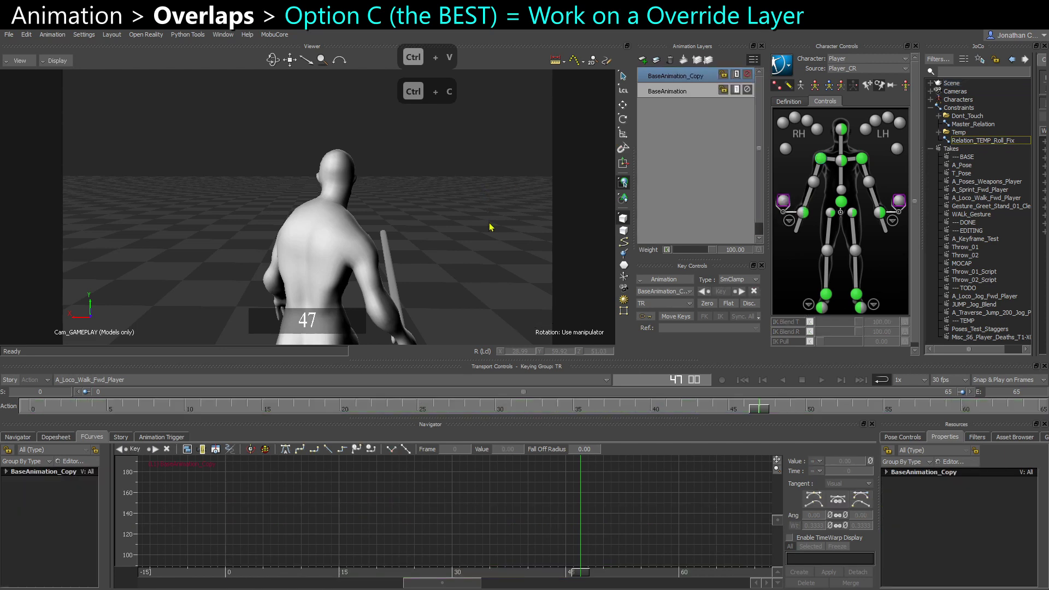
key(ctrl+space)
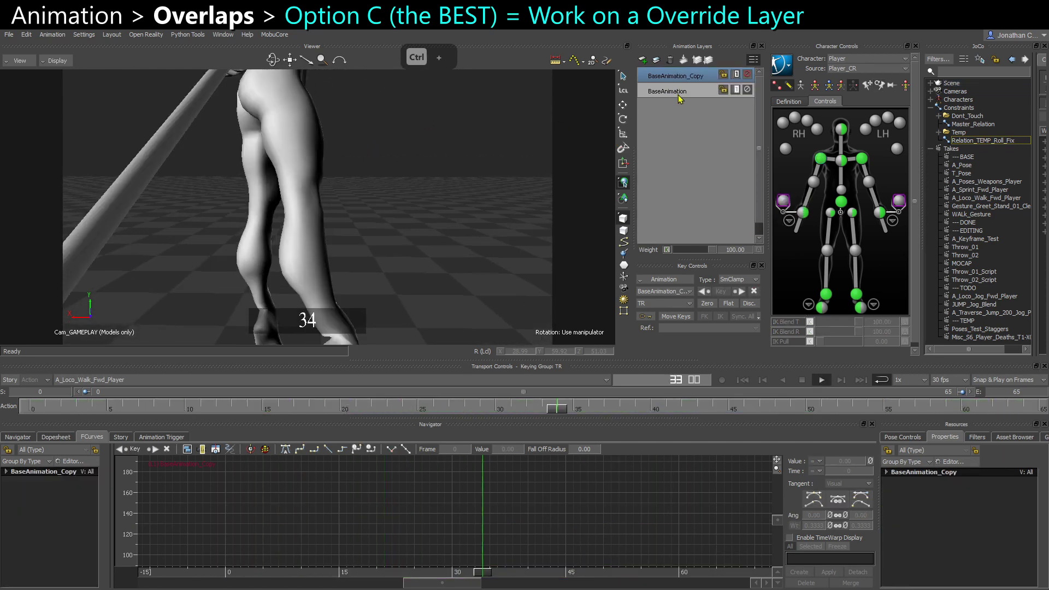
key(ctrl+space)
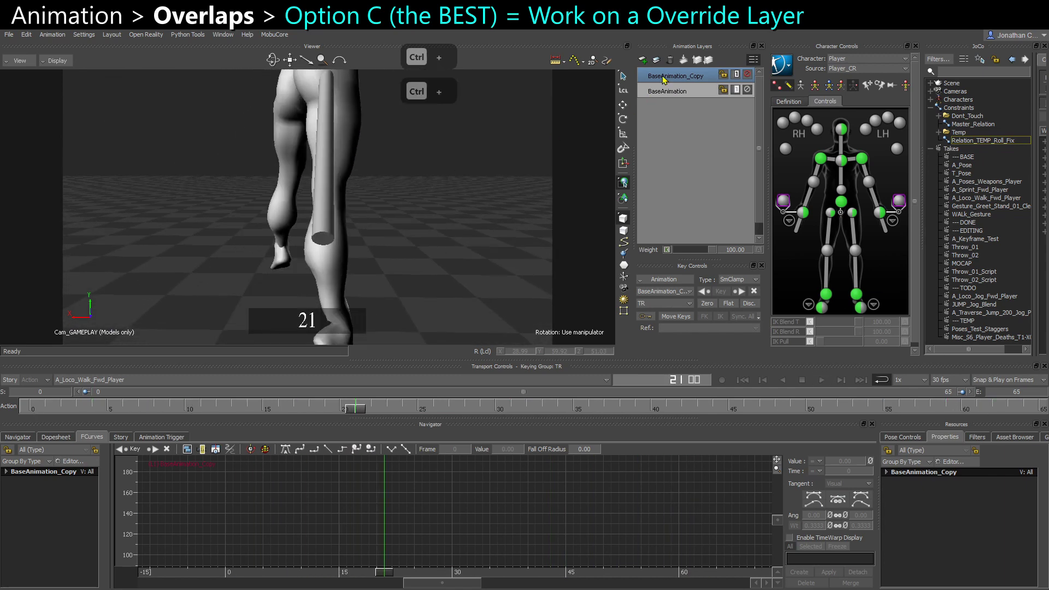
right_click(664, 78)
click(781, 210)
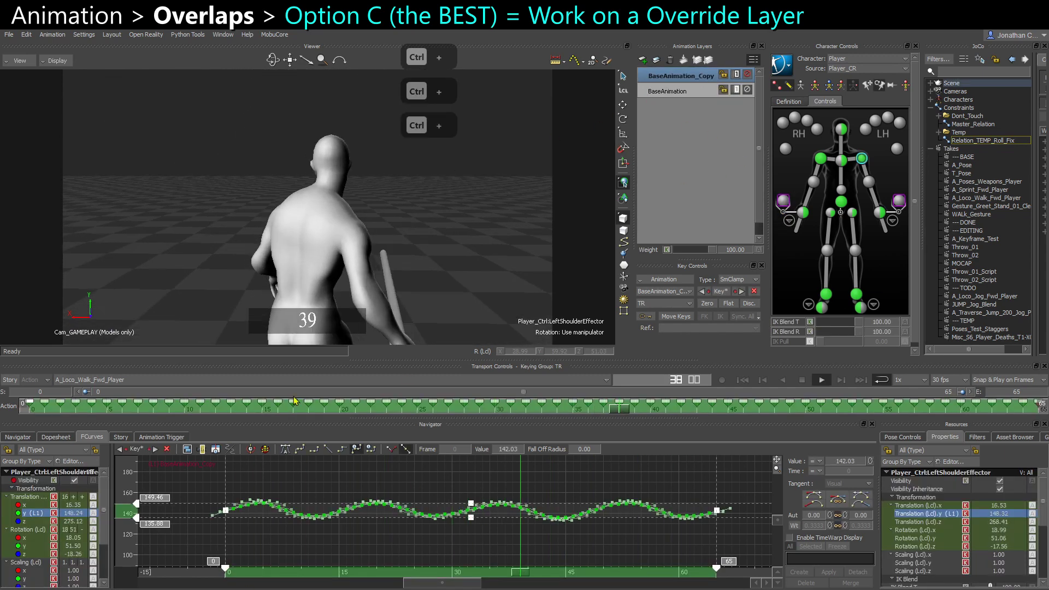
- Delay the shoulder effectors' Translation Y keys by 2 frames on the BaseAnimation_Copy layer
key(ctrl+space)
drag(266, 578, 294, 577)
click(820, 160)
- Tone down the shoulder offset by setting the BaseAnimation_Copy layer's weight to 47.69 while playing back the walk
key(ctrl+space)
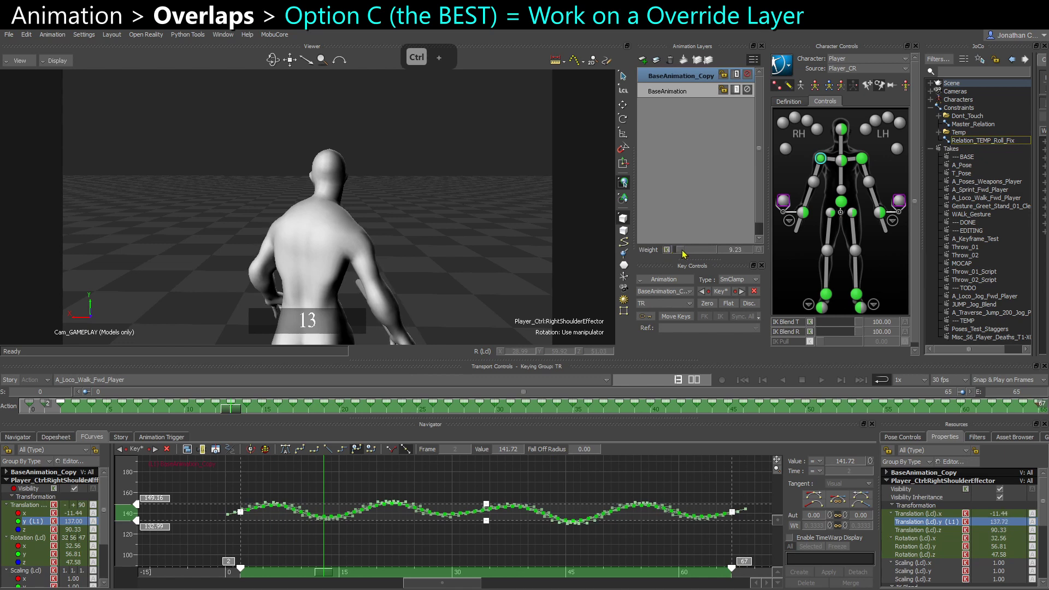
key(ctrl+space)
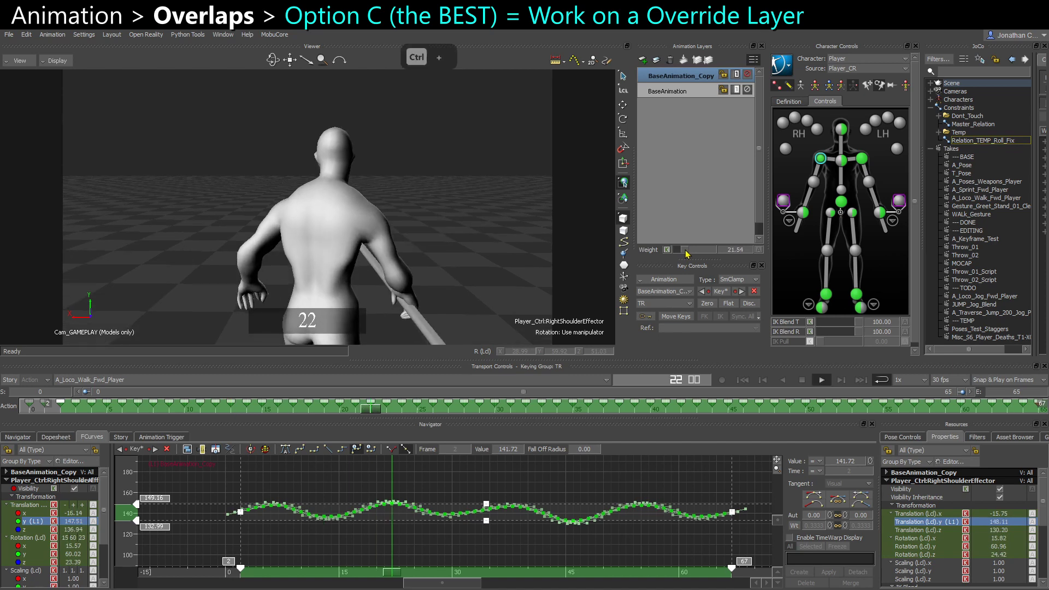
drag(685, 251, 694, 251)
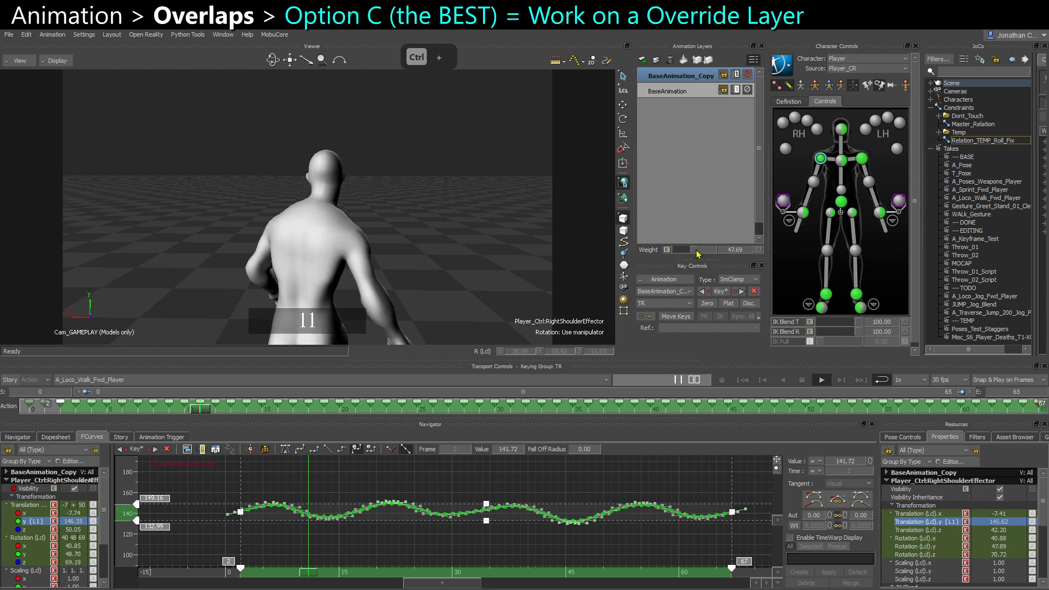
click(491, 245)
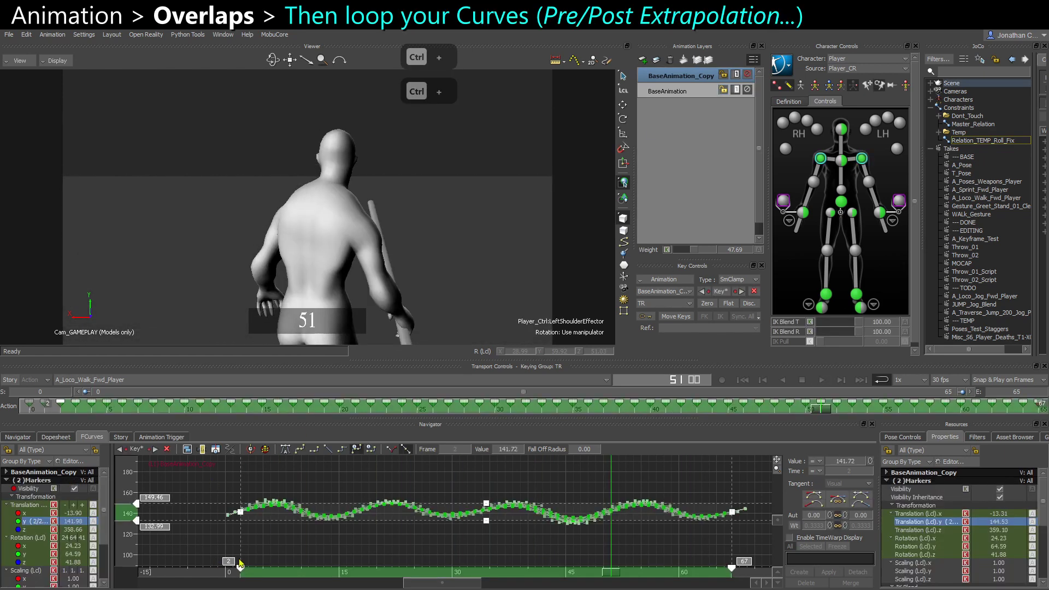
- Deselect the shoulders' Translation Y keys and examine both ends of the shifted curves against the start and end frames
click(295, 550)
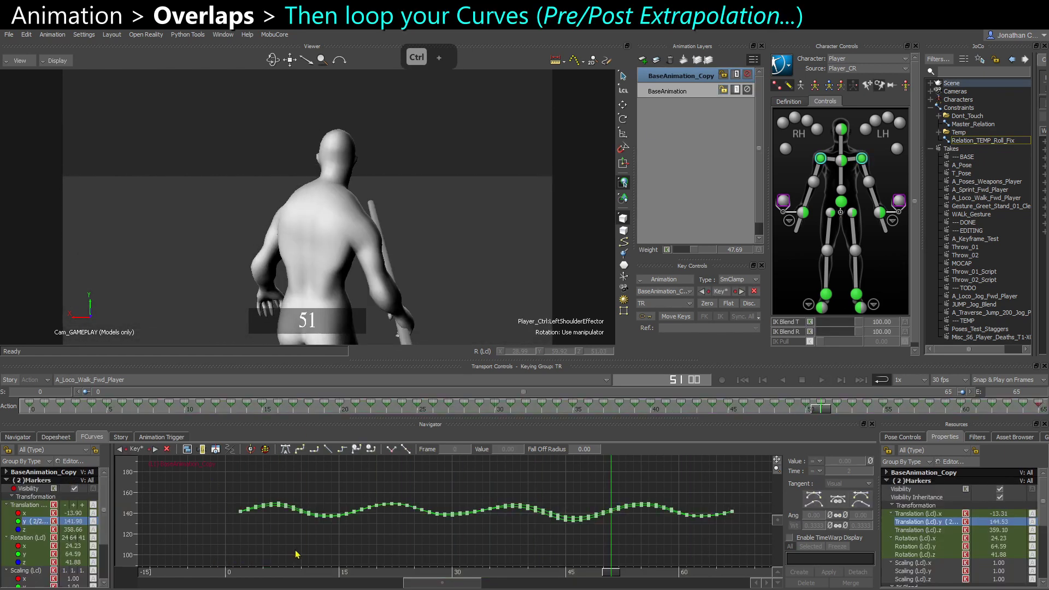
ctrl+drag(237, 539, 549, 561)
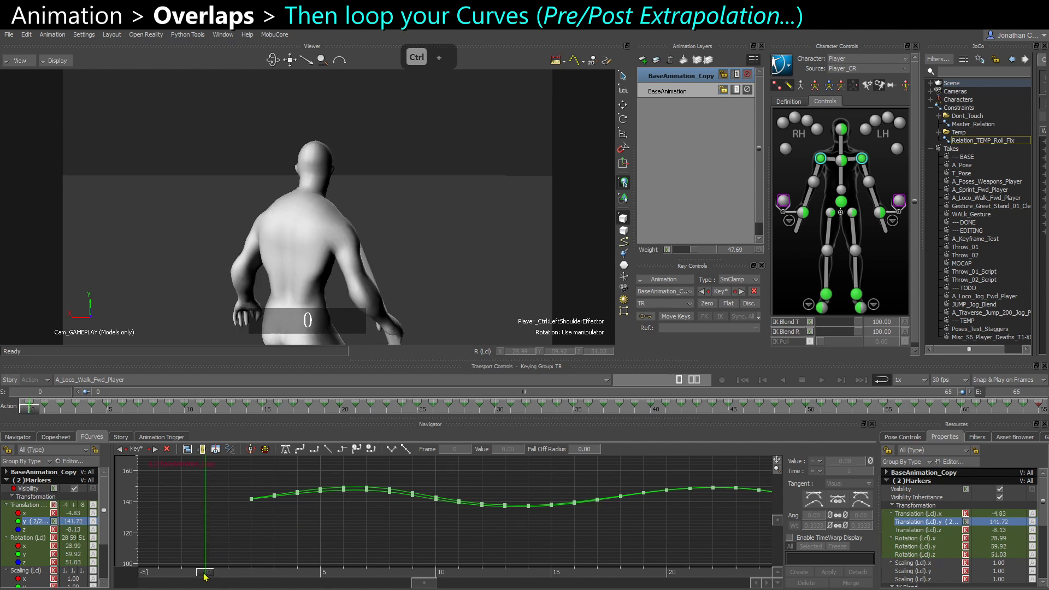
mouse_move(222, 577)
mouse_down()
mouse_move(210, 570)
mouse_move(232, 570)
mouse_up()
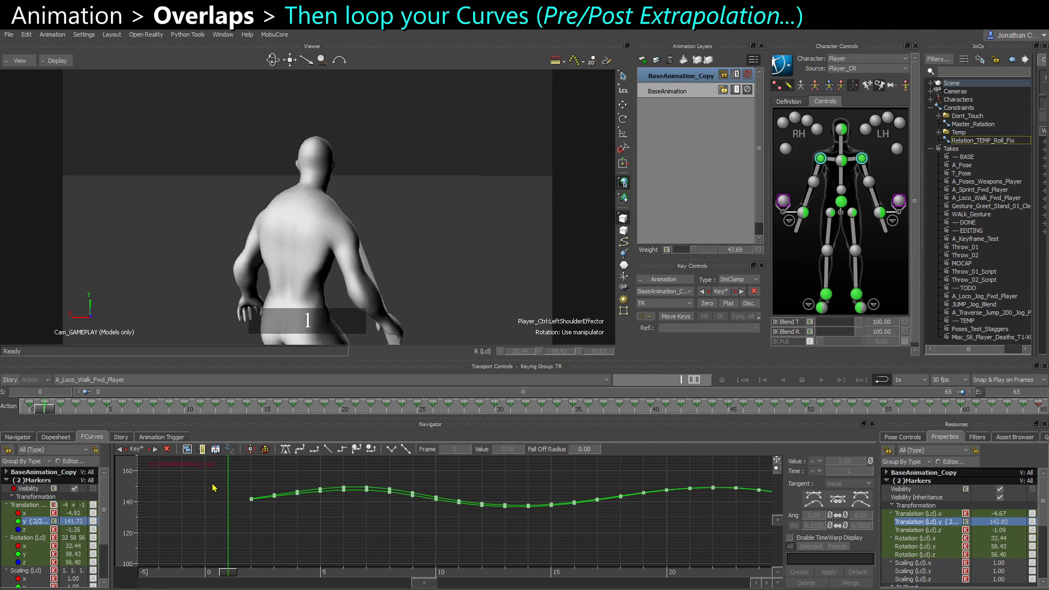
scroll(350, 512, down, 3)
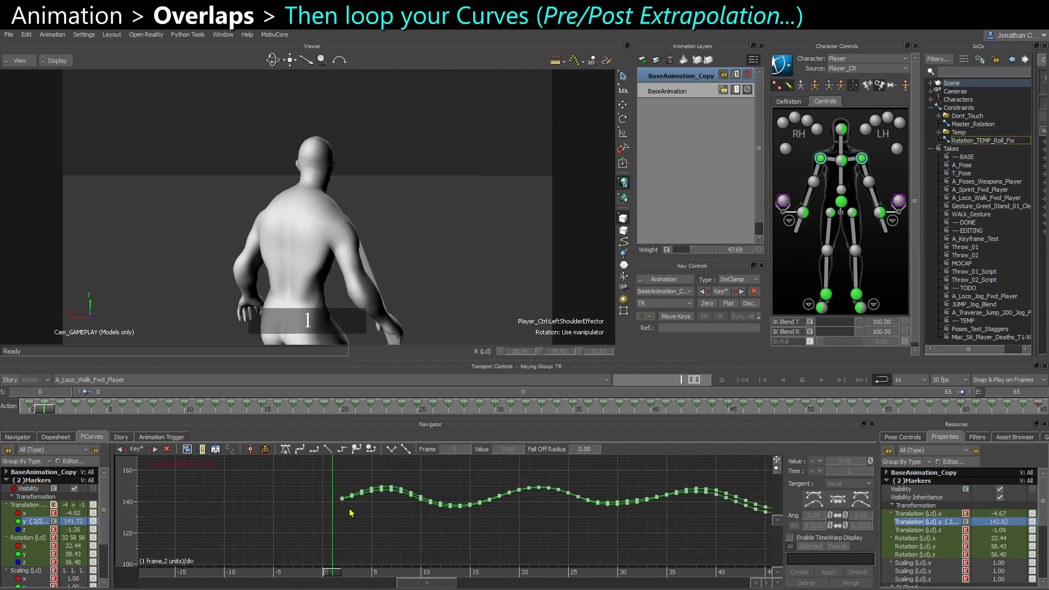
scroll(375, 534, down, 5)
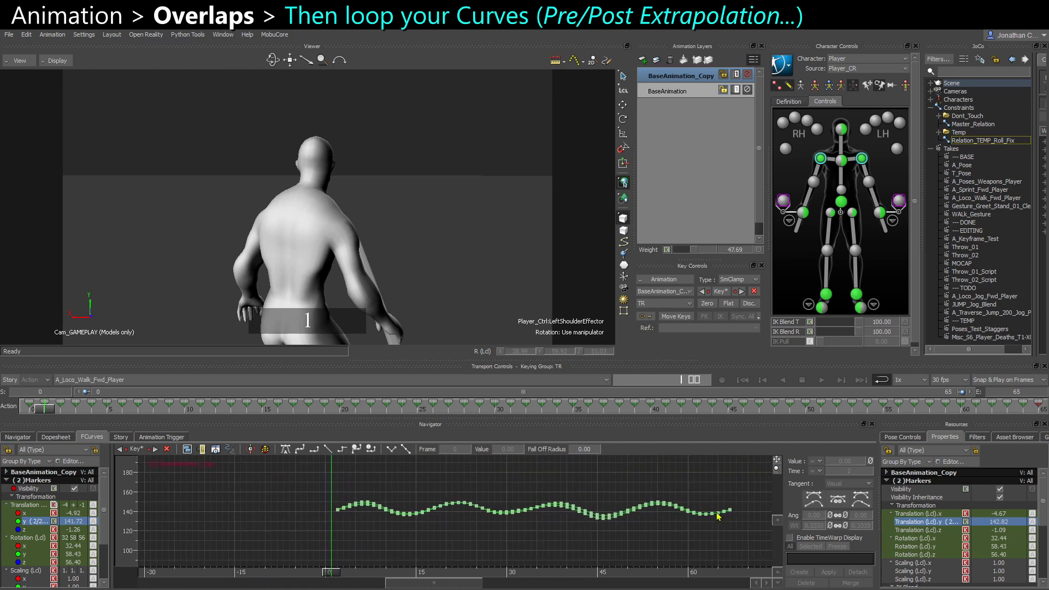
ctrl+drag(598, 524, 625, 538)
ctrl+shift+click(566, 530)
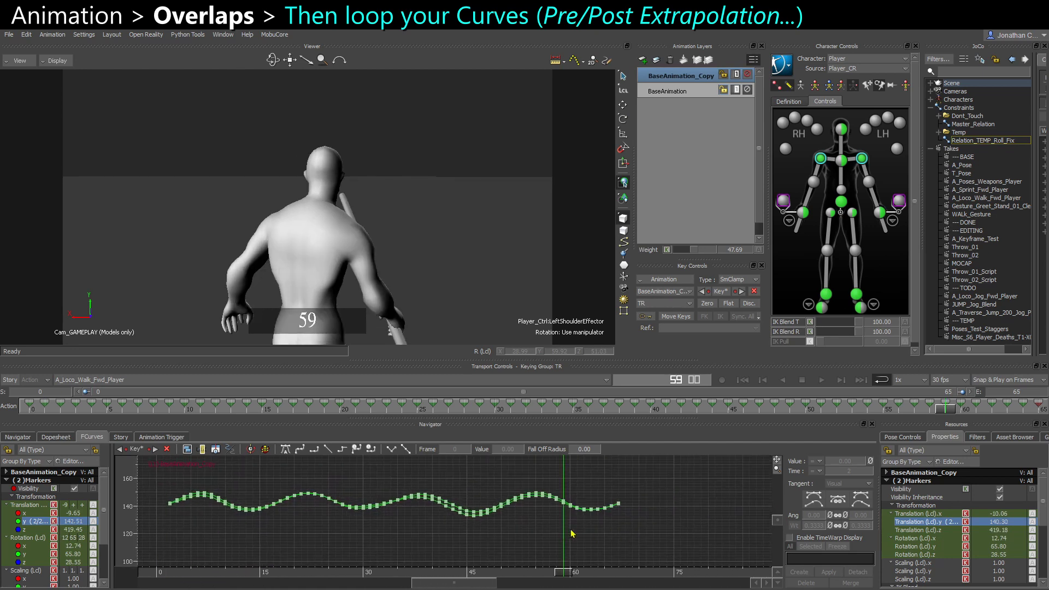
- Jump repeatedly between the first and last frames of the walk to compare the shoulder pose at the loop point
key(ctrl+Right)
key(ctrl+Right)
key(ctrl+Right)
key(ctrl+Right)
key(ctrl+Right)
key(ctrl+Right)
key(ctrl+Right)
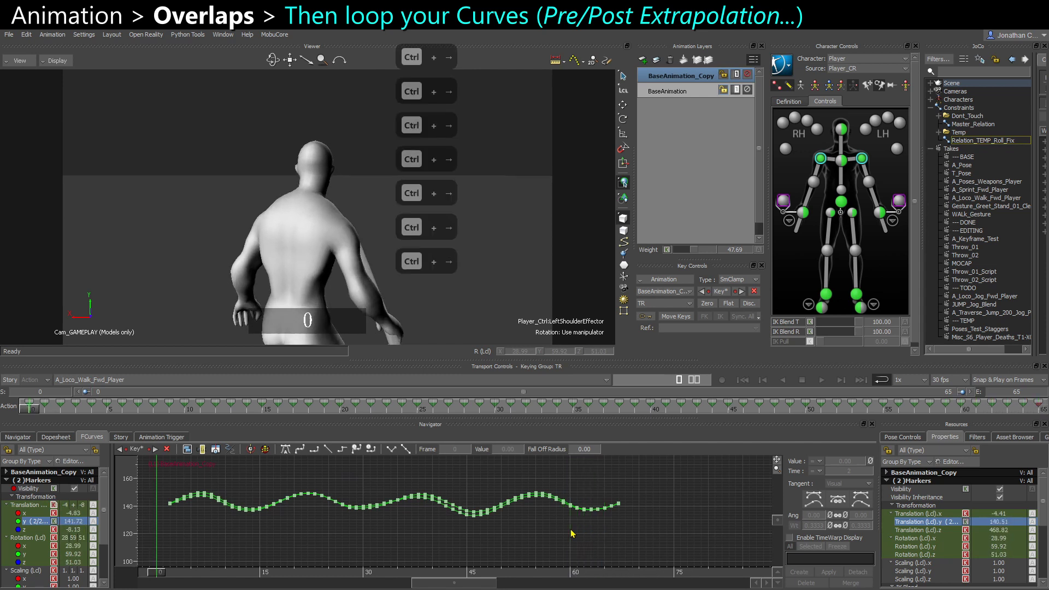
key(ctrl+Left)
key(ctrl+Right)
key(ctrl+Left)
key(ctrl+Right)
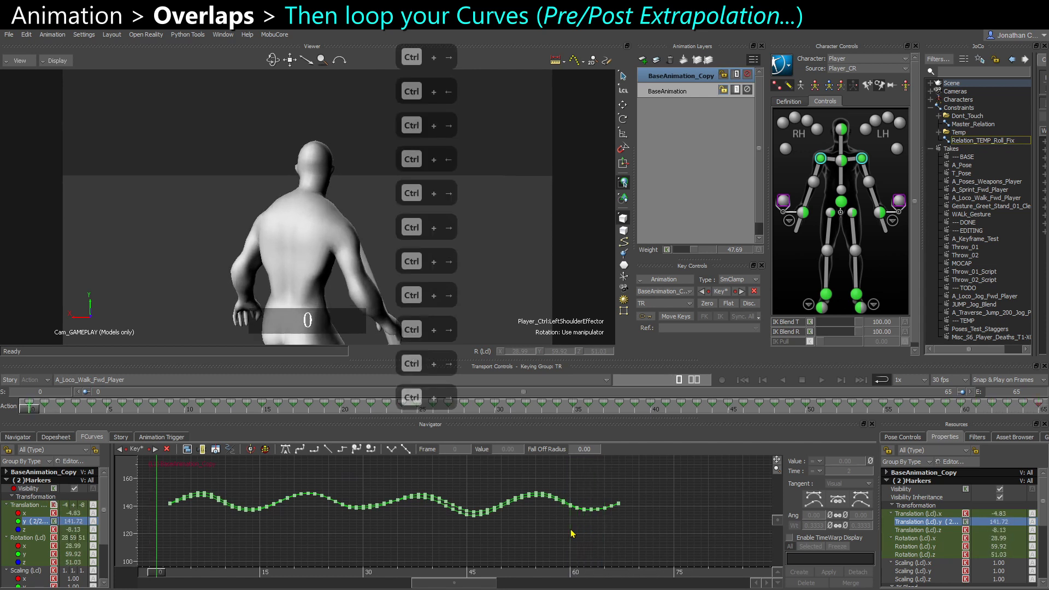
- Step between the last few frames and the first frame of the walk to compare the shoulder pose at the loop point
key(ctrl+Right)
key(ctrl+Left)
key(ctrl+Left)
key(ctrl+Left)
key(ctrl+Left)
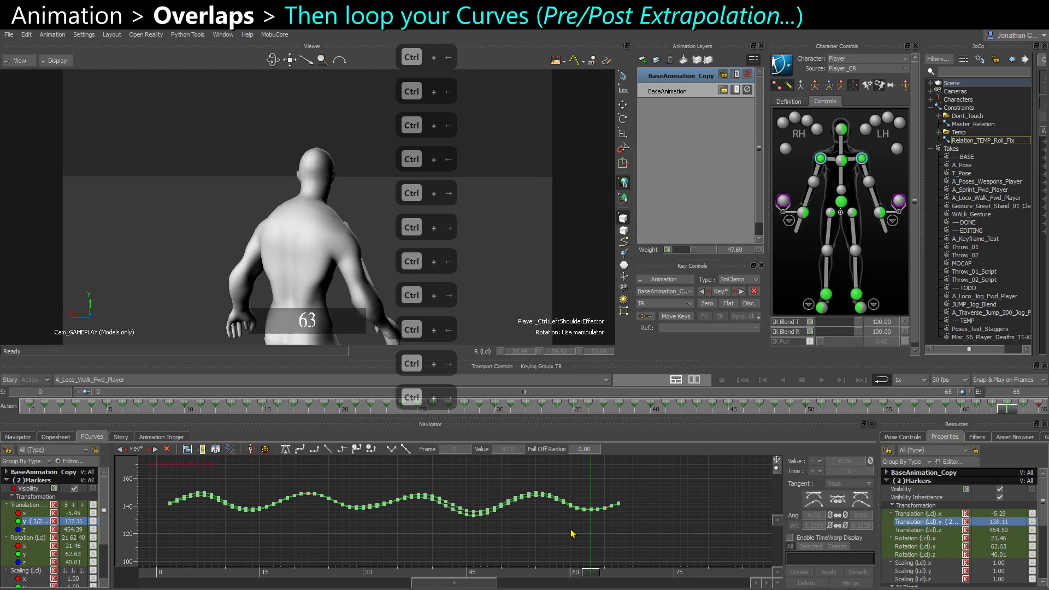
- Display the shoulders' translation and rotation curves together, and examine the forward-travelling Translation Z curve on its own
scroll(572, 534, down, 2)
click(30, 504)
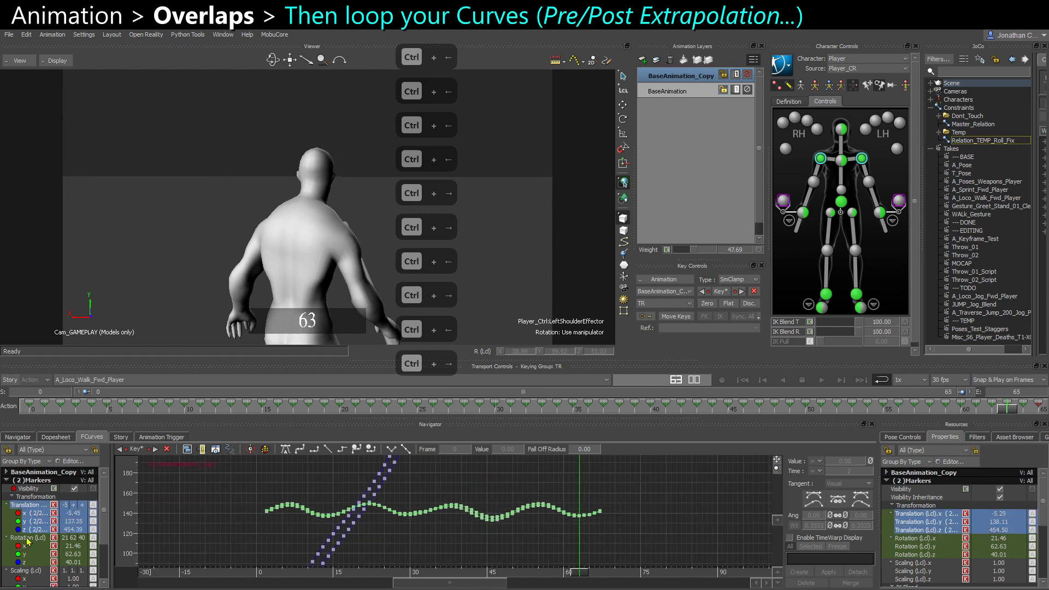
ctrl+click(27, 538)
ctrl+click(44, 529)
key(f)
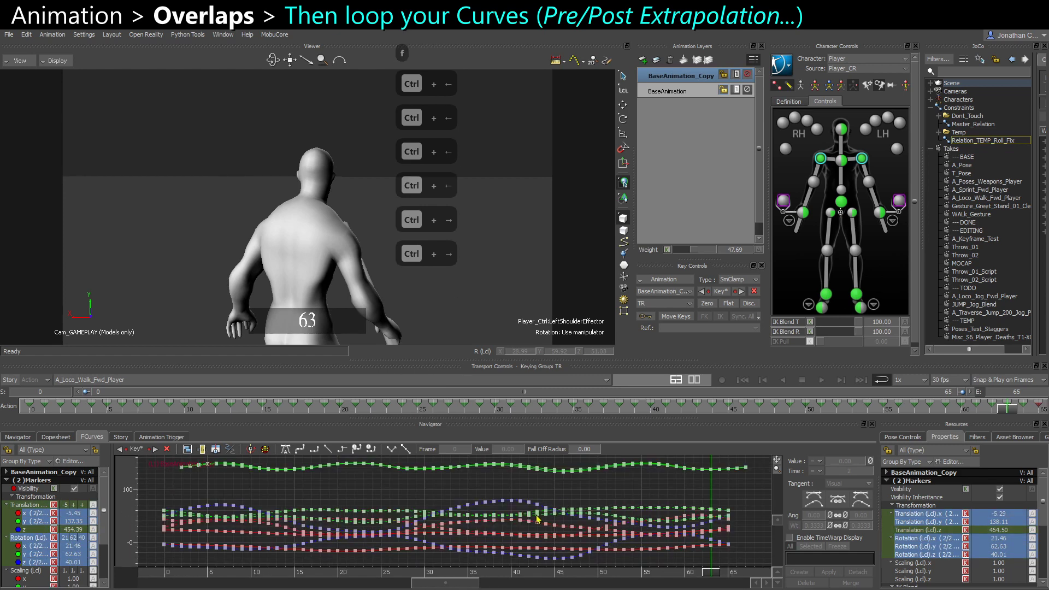
ctrl+drag(535, 515, 336, 459)
shift+drag(396, 493, 361, 485)
click(28, 530)
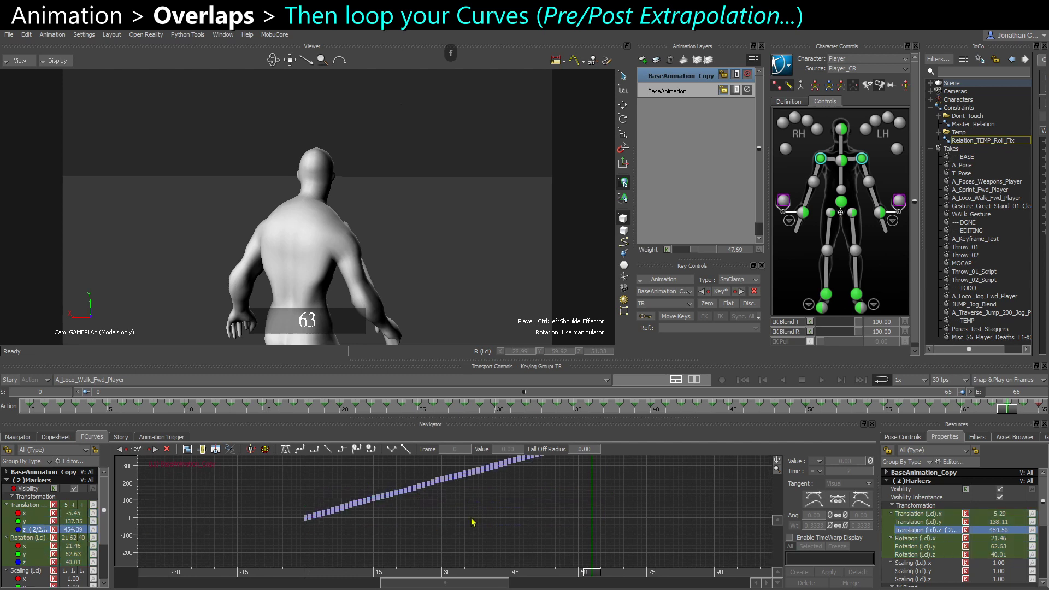
scroll(473, 521, down, 2)
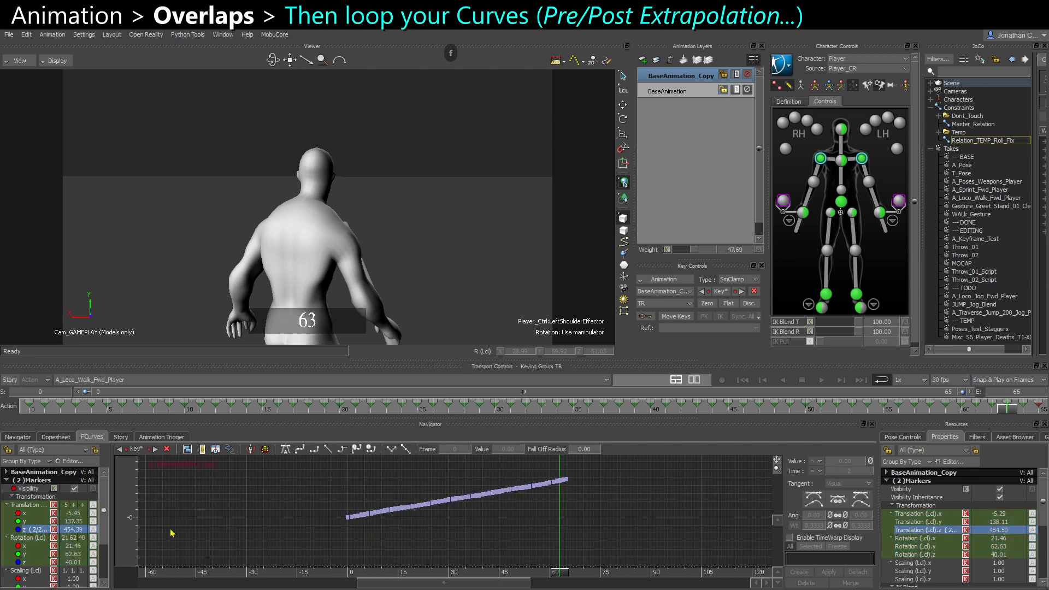
- Set the shoulders' rotation and Translation X and Y curves, excluding Translation Z, to infinite Repetition for both pre- and post-extrapolation
shift+click(30, 513)
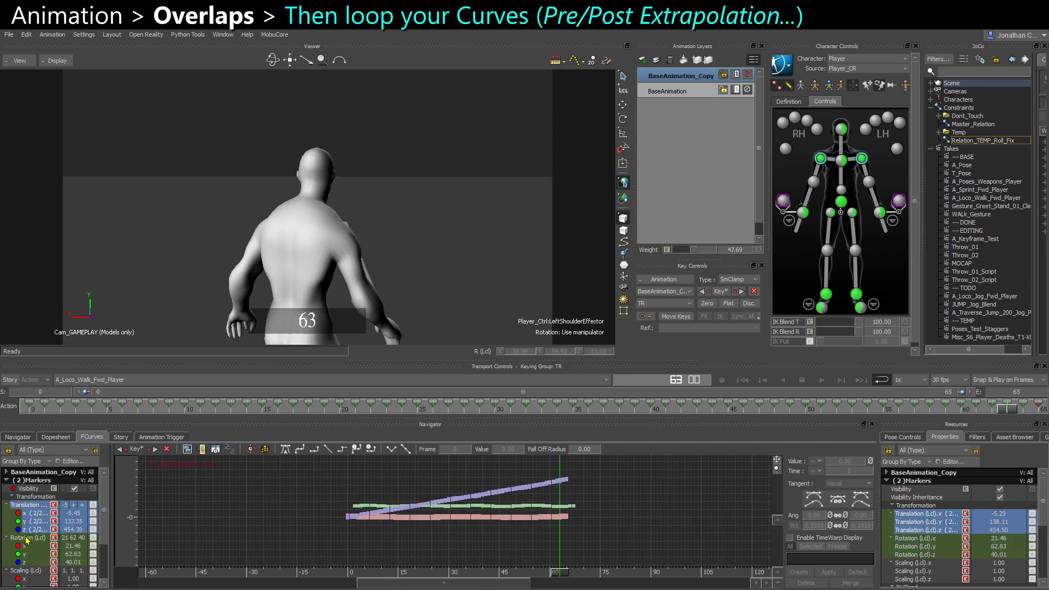
shift+click(26, 538)
right_click(272, 502)
mouse_move(314, 449)
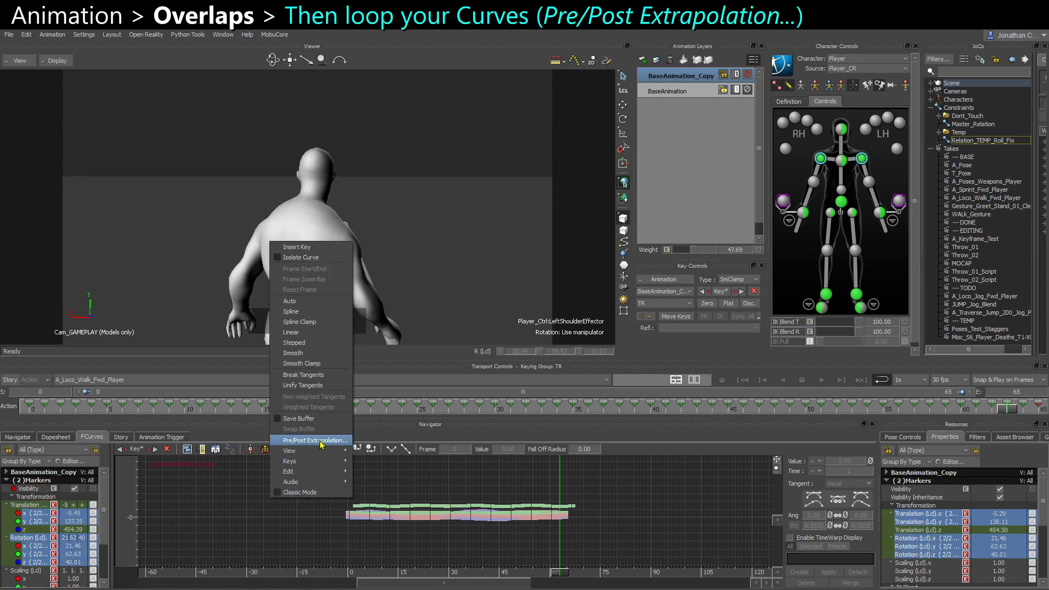
click(321, 444)
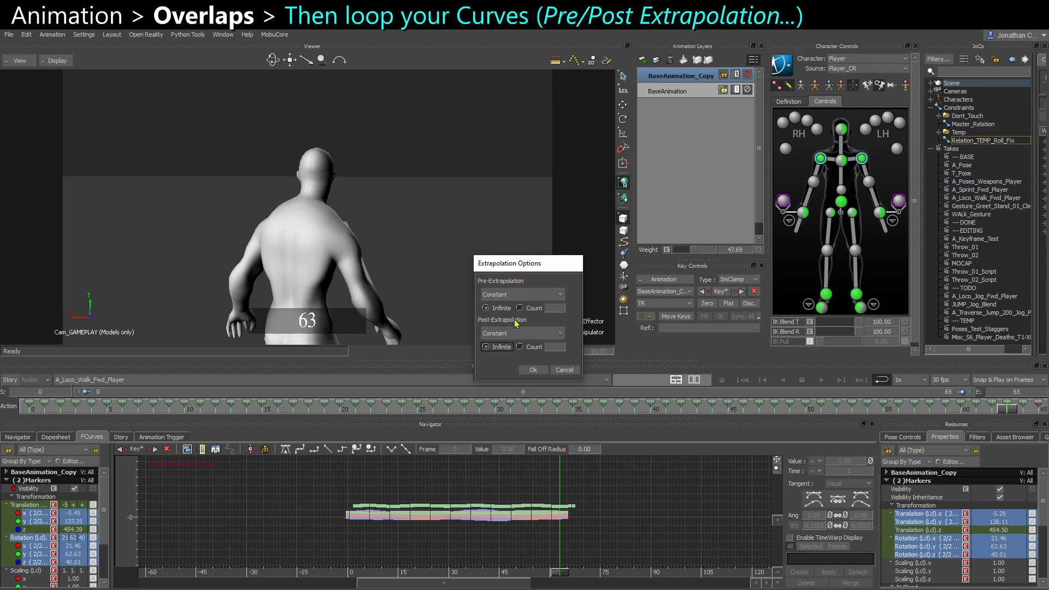
click(502, 335)
click(491, 354)
click(519, 294)
click(497, 315)
click(532, 369)
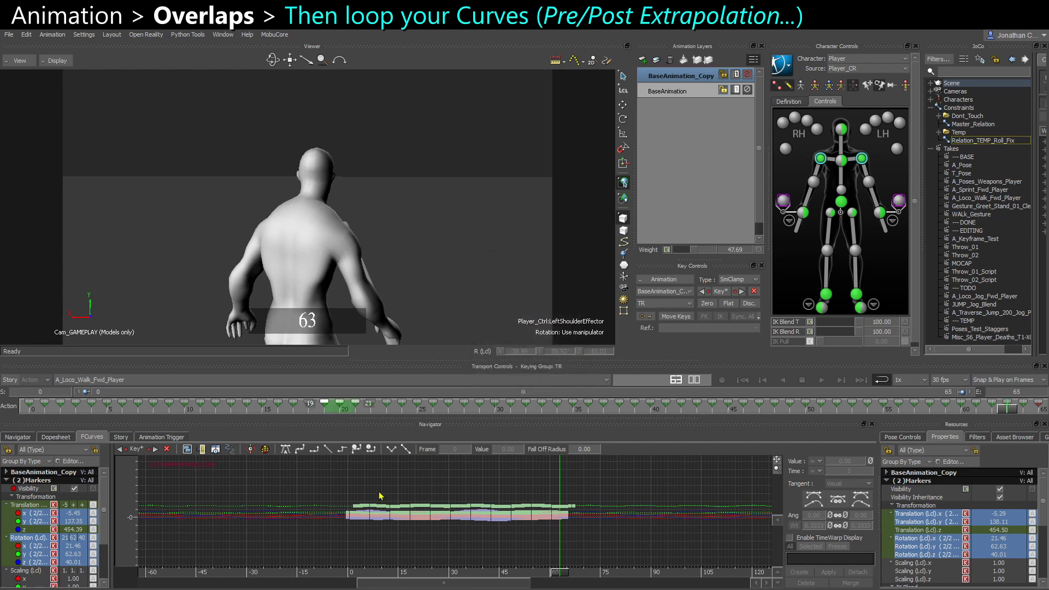
- Examine the shoulders' Translation Y curves before their first key and after their last key for continuity
ctrl+drag(379, 494, 494, 562)
shift+drag(386, 504, 389, 530)
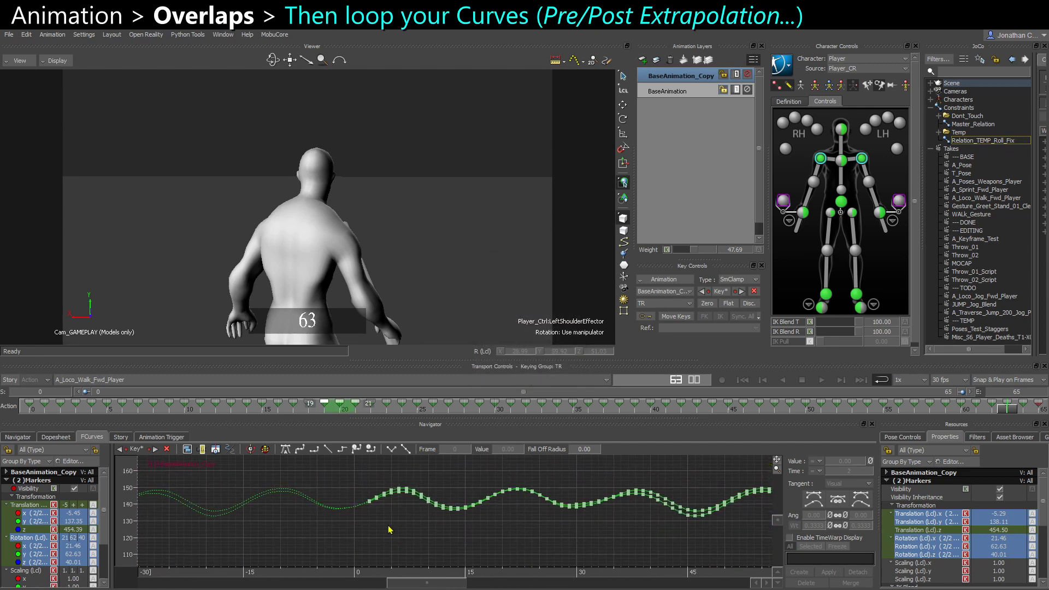
shift+drag(507, 502, 228, 512)
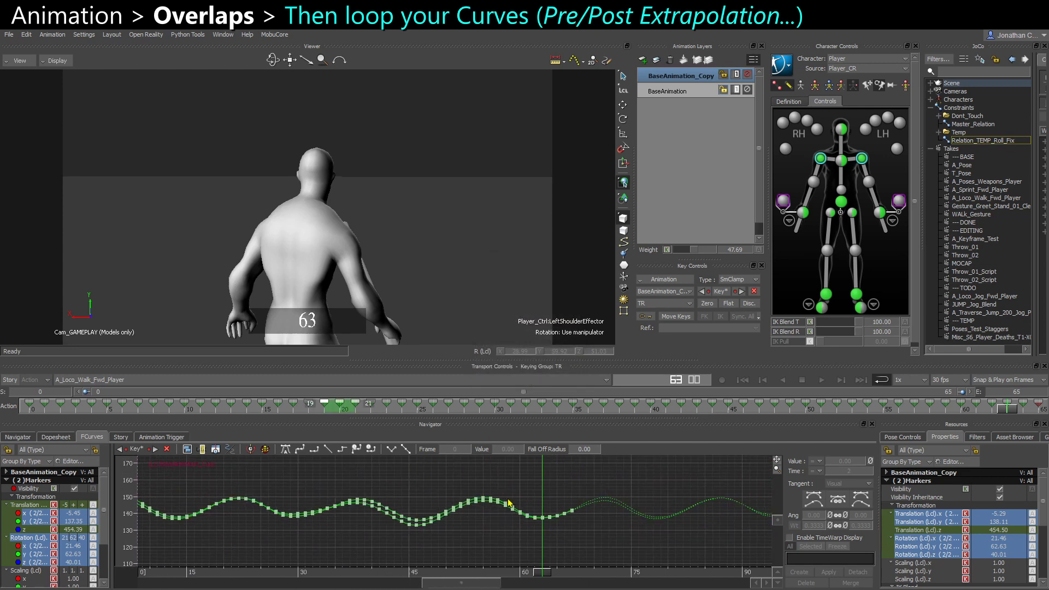
scroll(382, 506, left, 5)
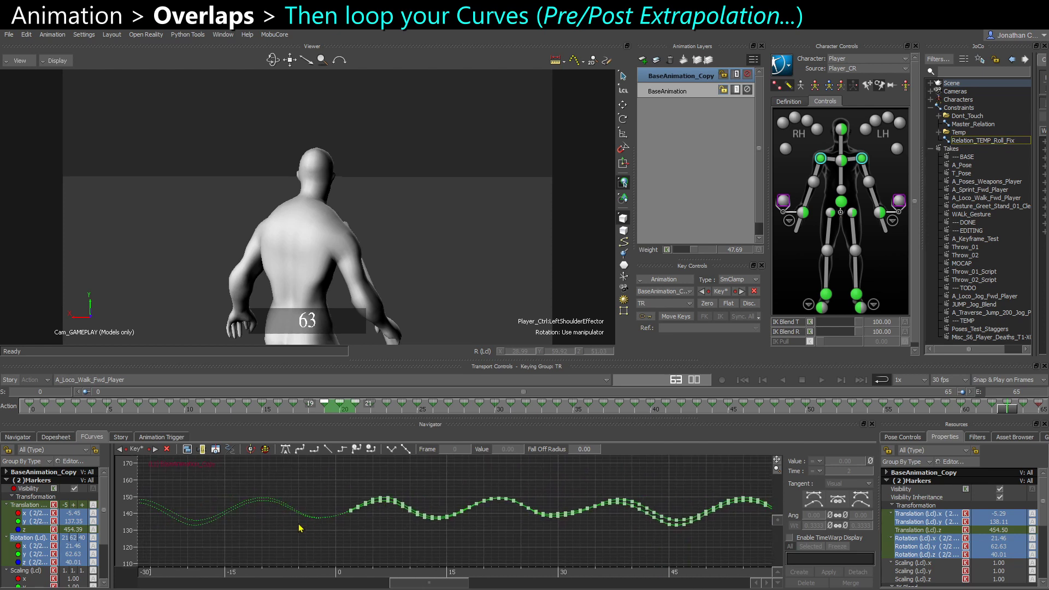
- Deselect the shoulder effectors and play back the looped walk
key(ctrl+space)
click(437, 228)
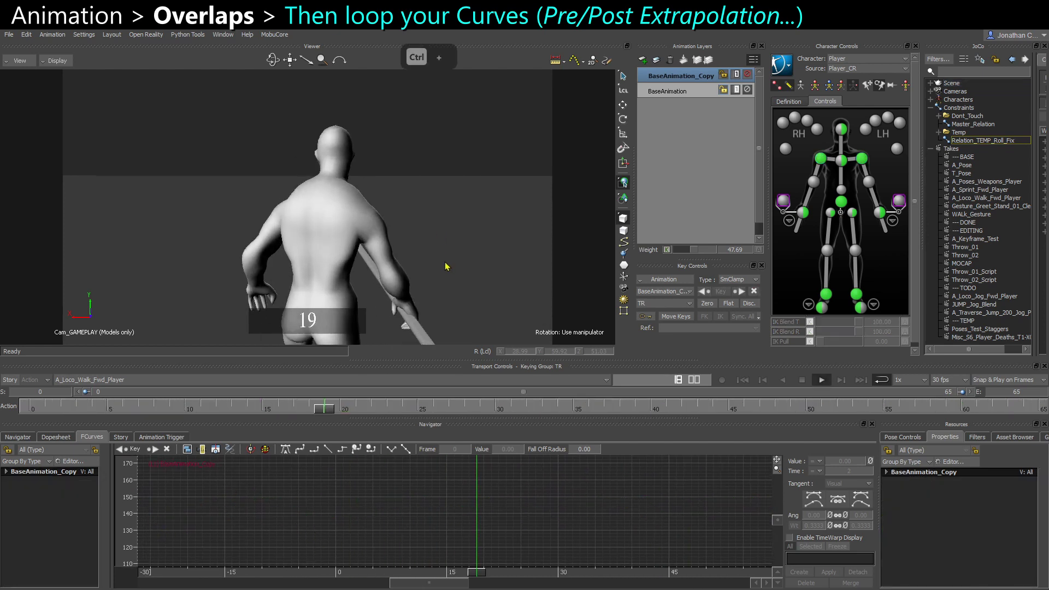
key(ctrl+space)
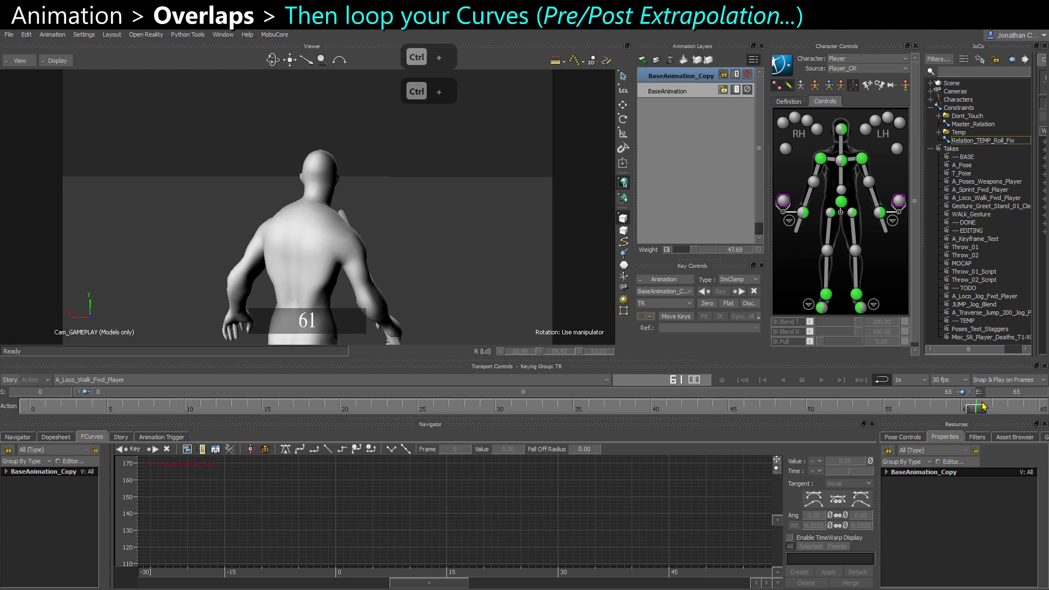
- Step forward frame by frame across the loop point and replay the walk to check the shoulder motion
key(ctrl+Right)
key(ctrl+Right)
key(ctrl+Right)
key(ctrl+Right)
key(ctrl+Right)
key(ctrl+Right)
key(ctrl+Right)
key(ctrl+Right)
key(ctrl+Right)
key(ctrl+Right)
key(ctrl+Right)
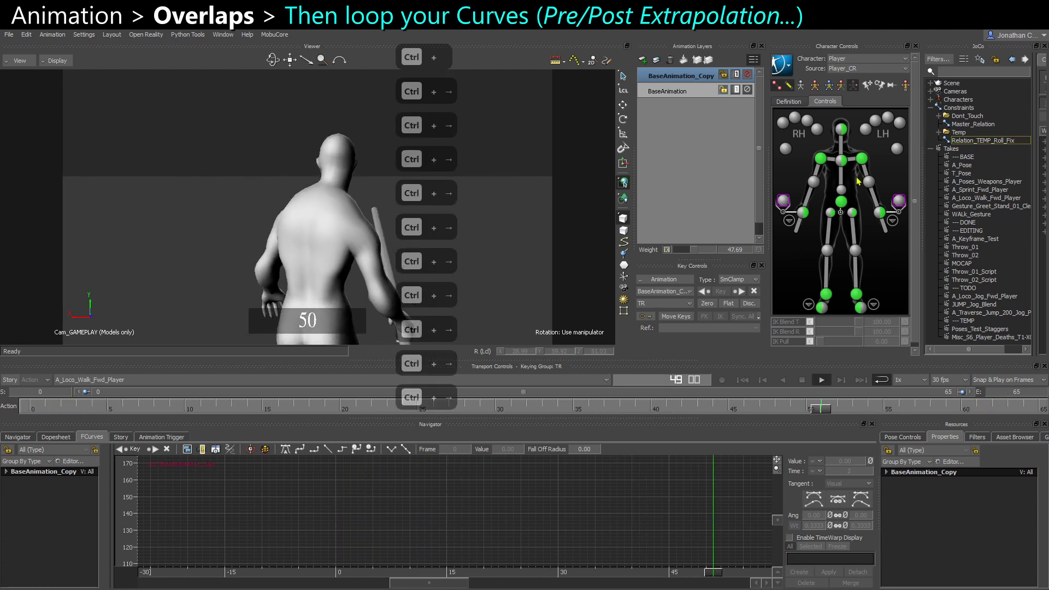
key(ctrl+space)
- Set the head effector's Translation Y curve to infinite Repetition for both pre- and post-extrapolation
click(840, 132)
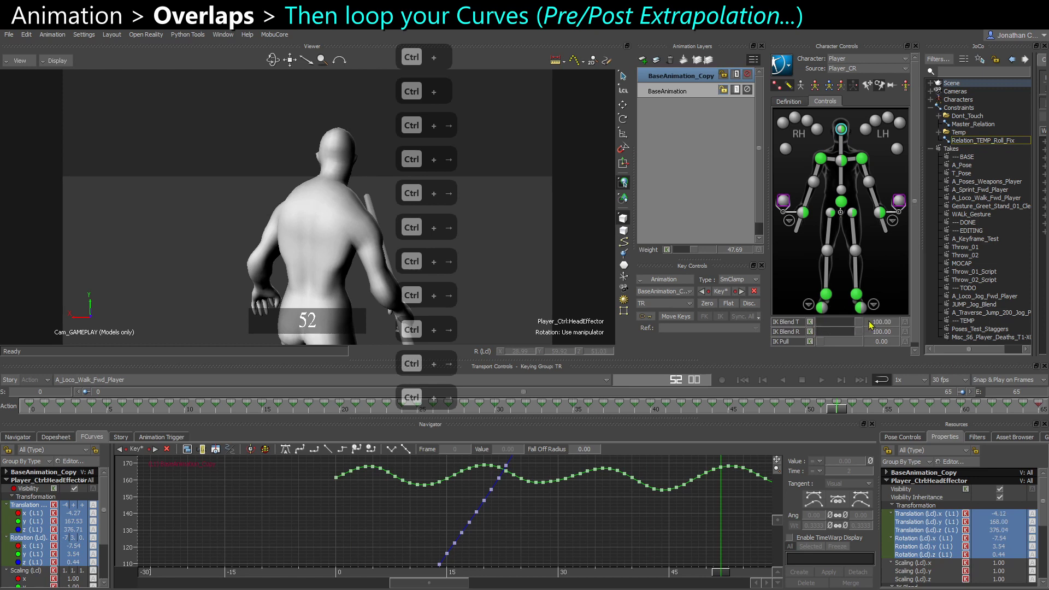
click(26, 523)
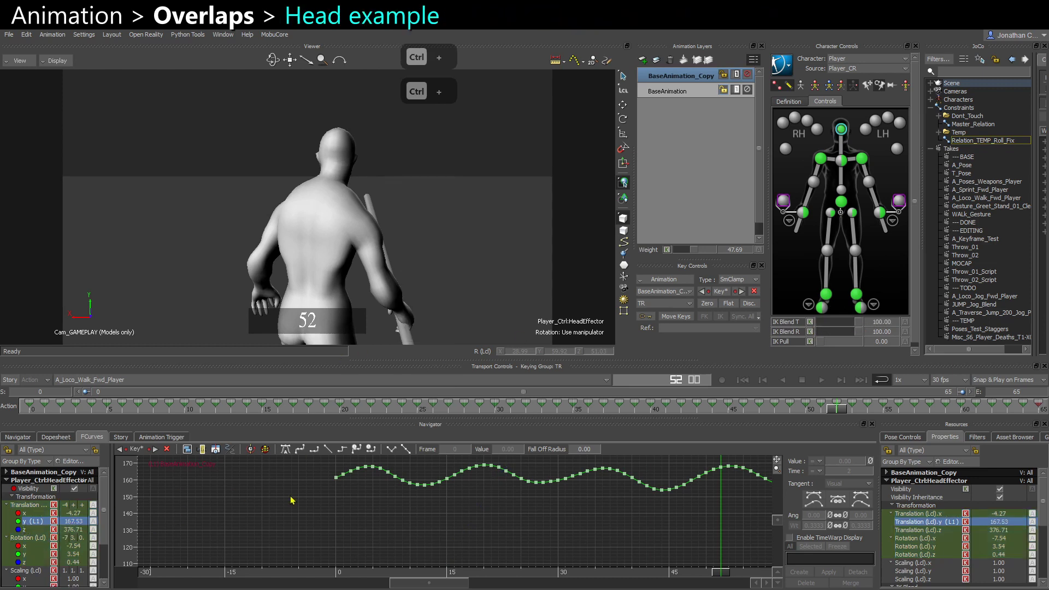
key(f)
ctrl+drag(352, 498, 311, 487)
right_click(309, 485)
click(355, 426)
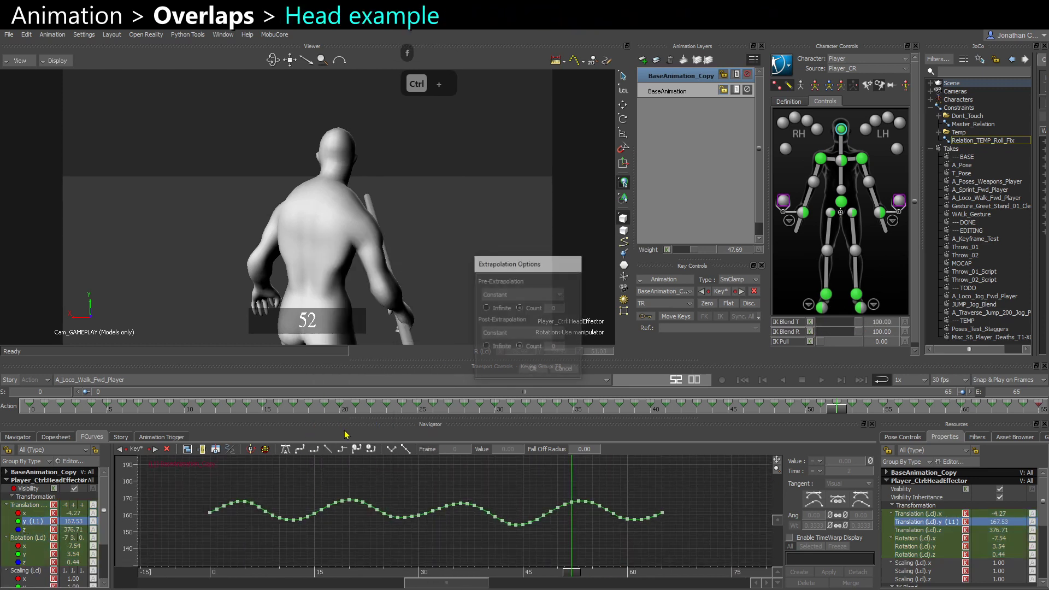
click(491, 333)
click(494, 361)
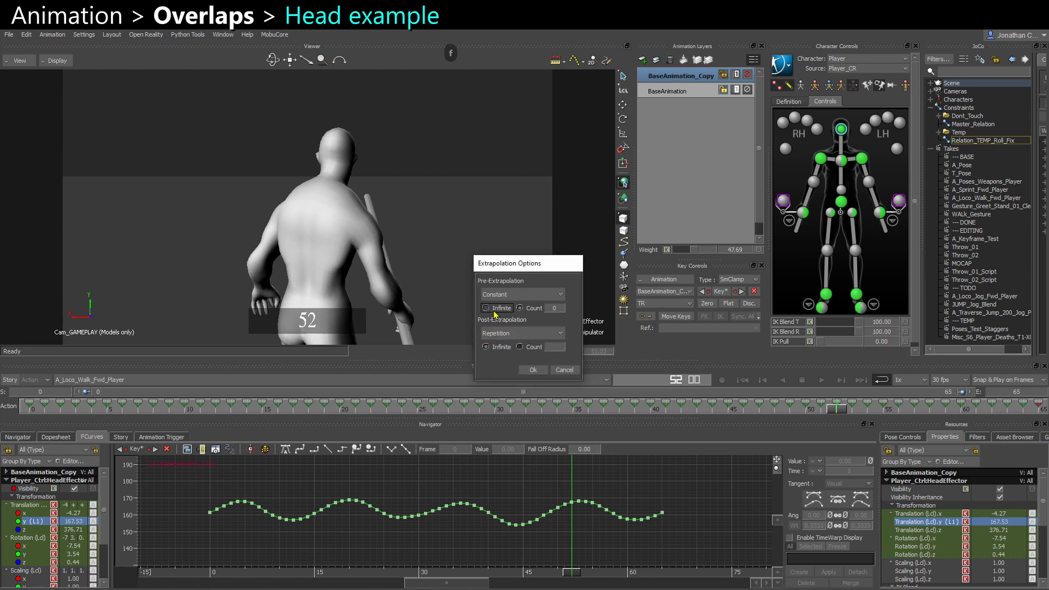
click(497, 294)
click(502, 315)
click(533, 370)
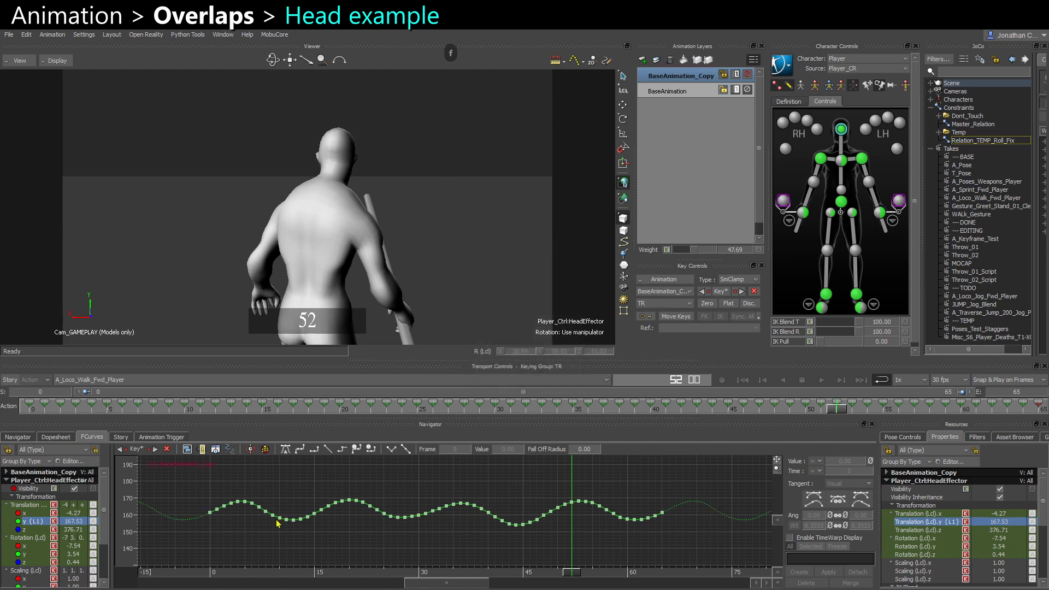
- Delay all of the head effector's Translation Y keys by 2 frames and play back the walk
key(ctrl+a)
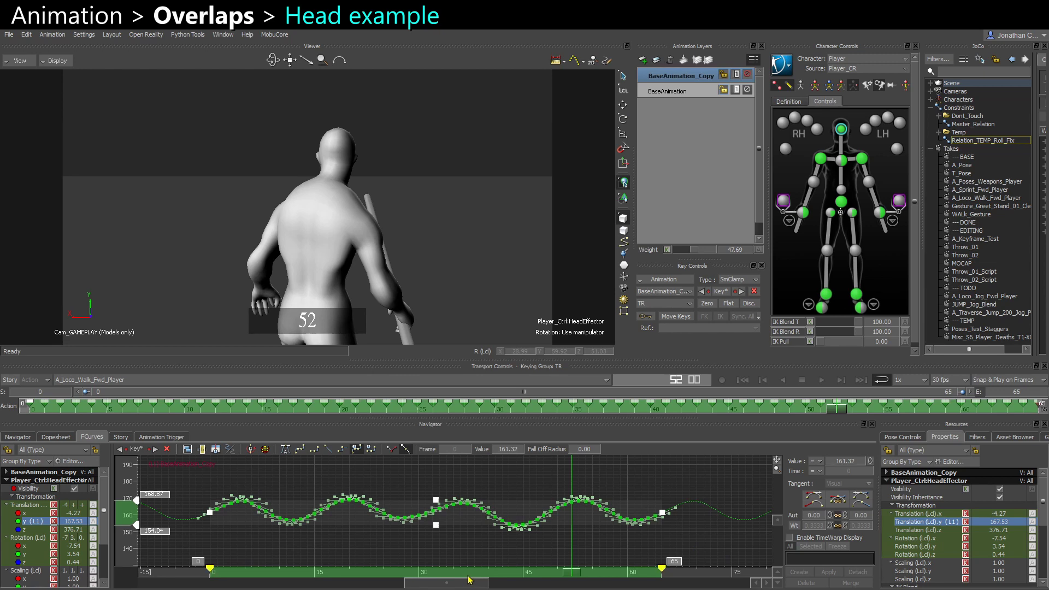
drag(468, 576, 481, 576)
key(ctrl+space)
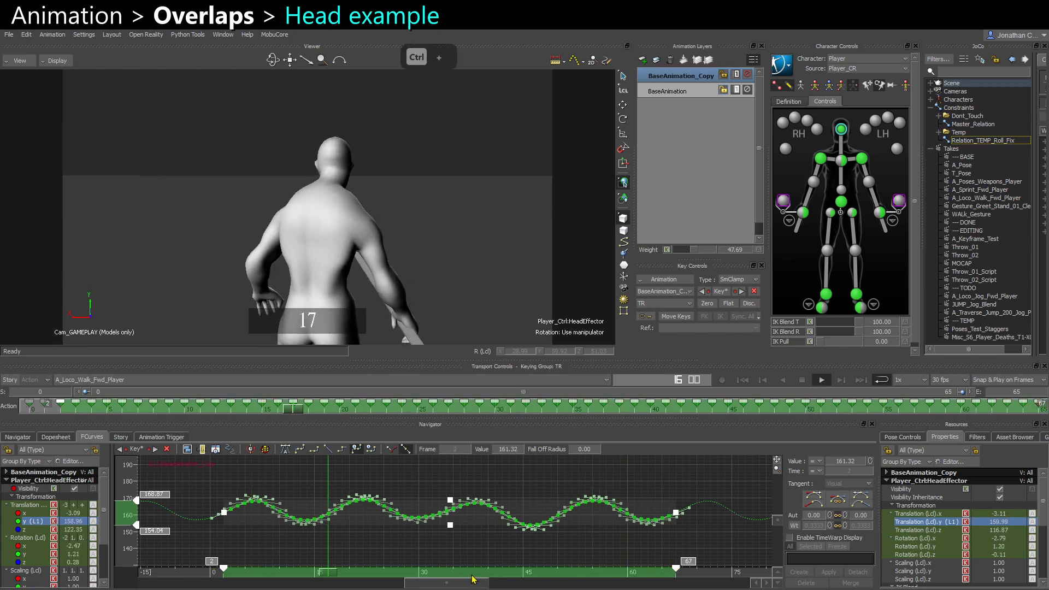
key(ctrl+space)
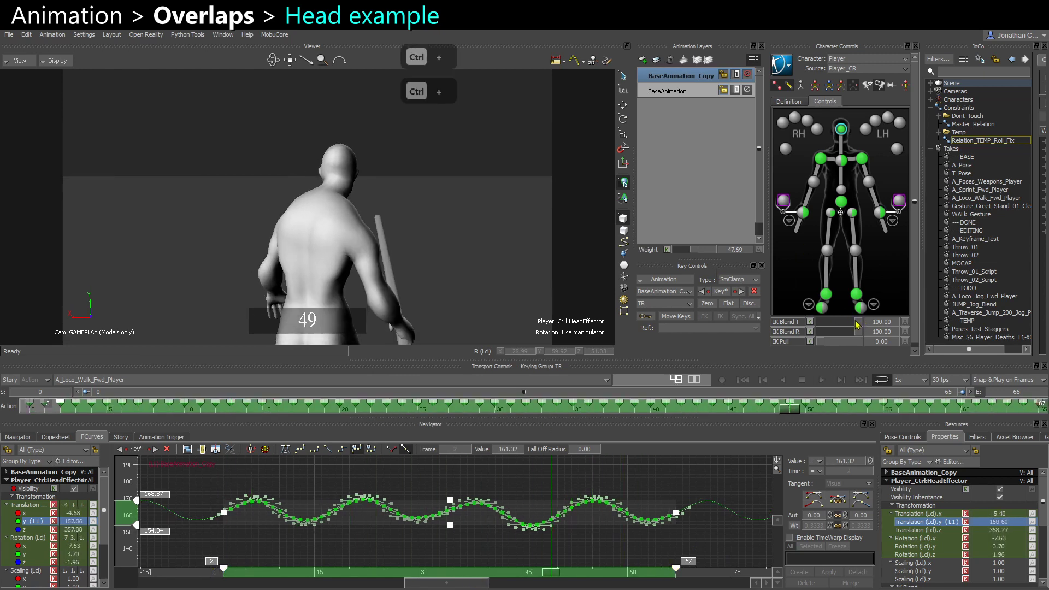
- Set the head effector's IK Blend T to 50.70 and delay its Translation X keys by 1 frame, checking the playback
key(ctrl+space)
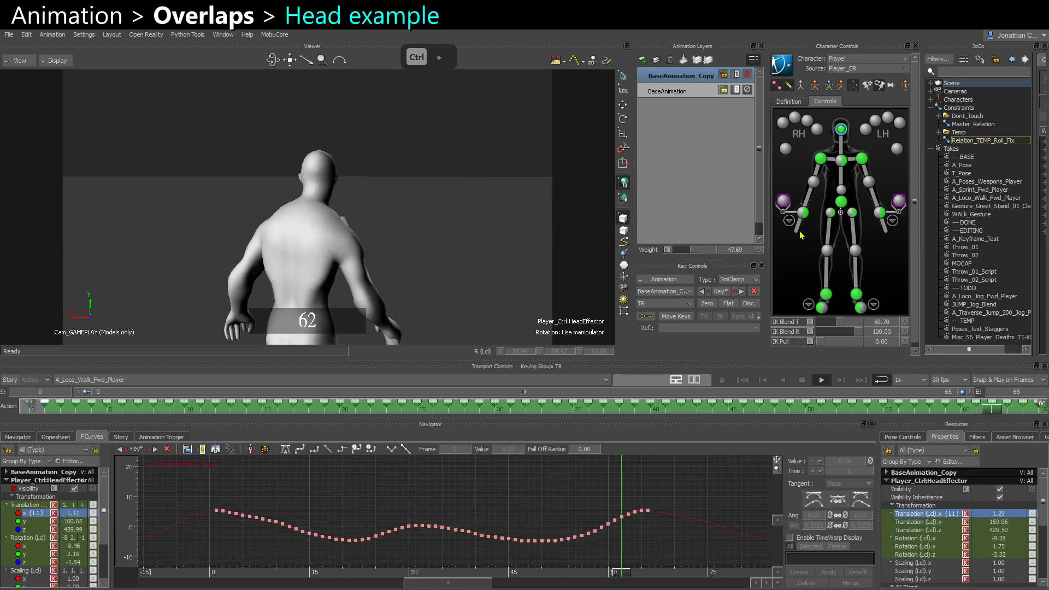
key(ctrl+space)
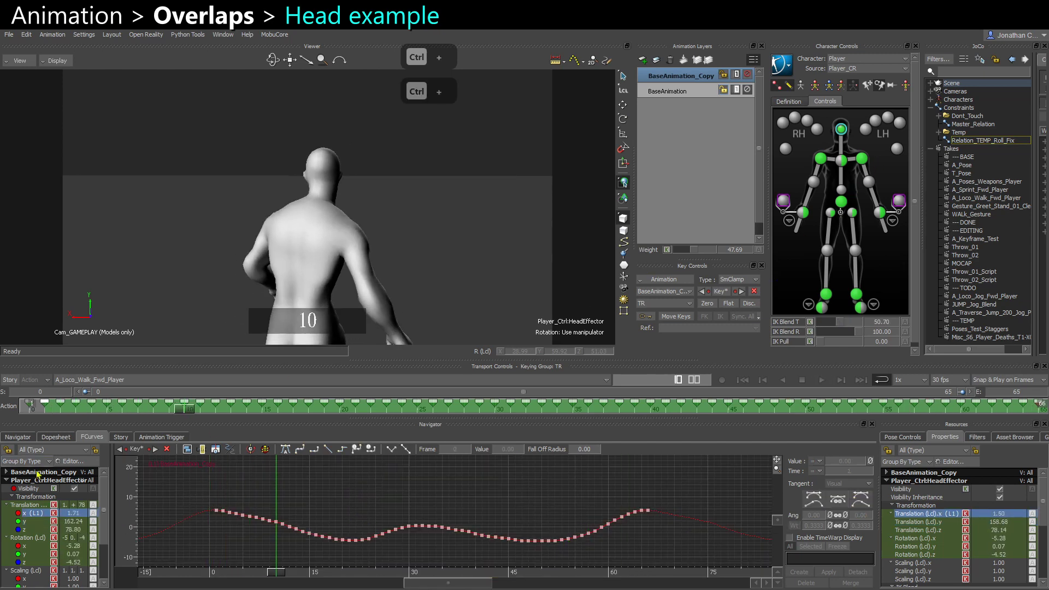
ctrl+drag(328, 527, 284, 519)
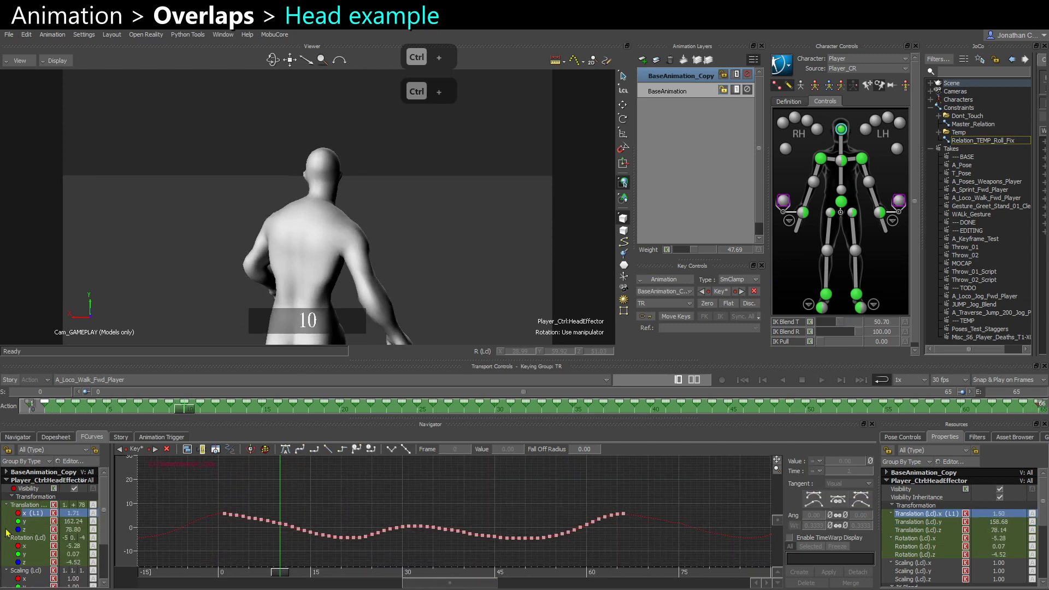
- Exaggerate the head effector's Translation Y curve vertically so it peaks at about 176, and play back the walk
click(36, 522)
key(f)
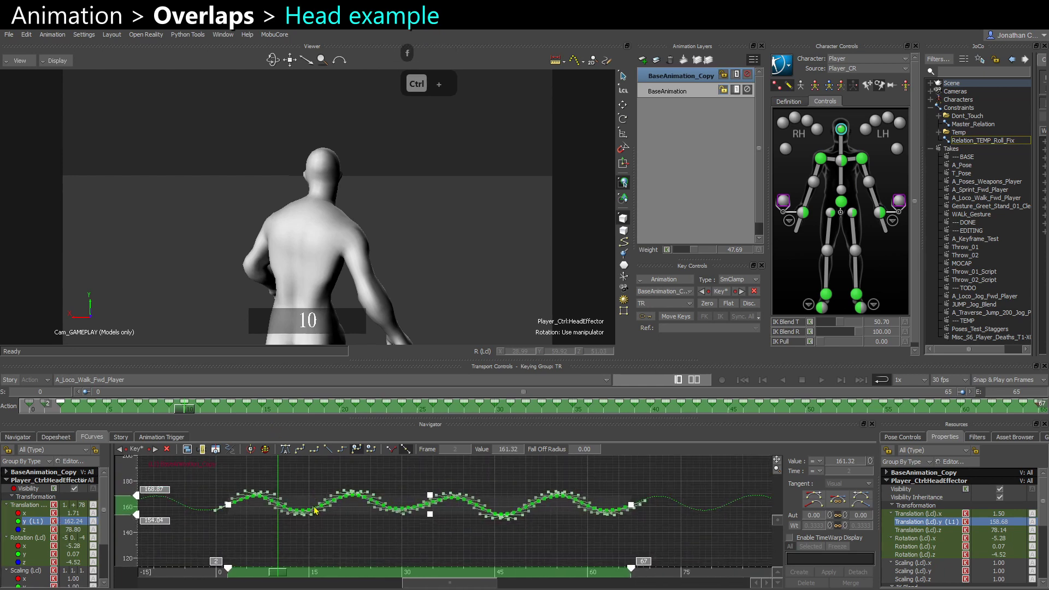
ctrl+drag(315, 510, 420, 559)
shift+drag(384, 487, 422, 475)
key(ctrl+space)
key(ctrl+space)
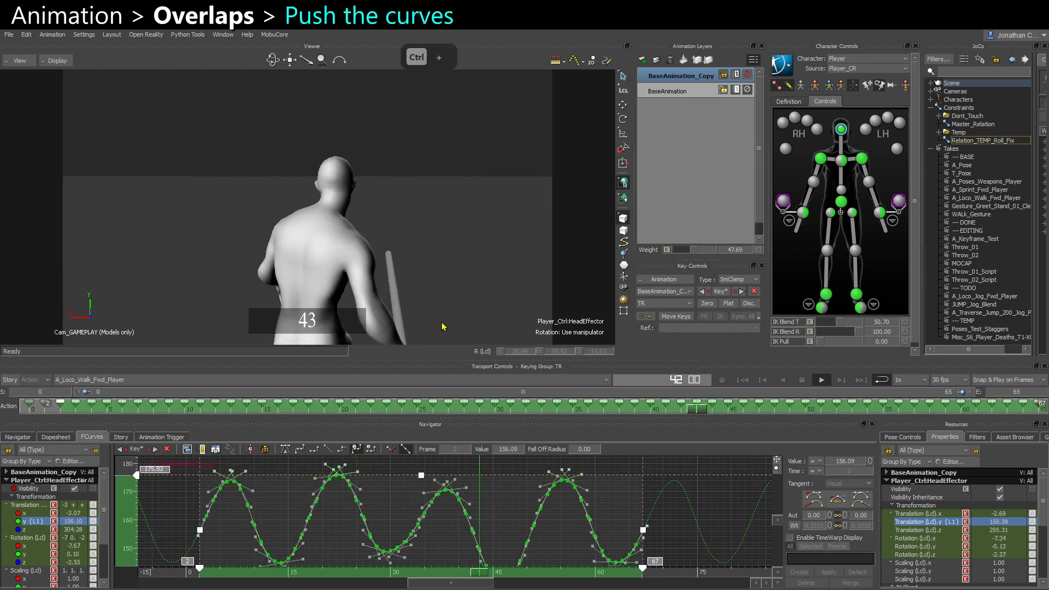
key(ctrl+space)
- Deselect the head effector and examine the head's overlapping motion from the side during playback
ctrl+shift+drag(451, 283, 360, 269)
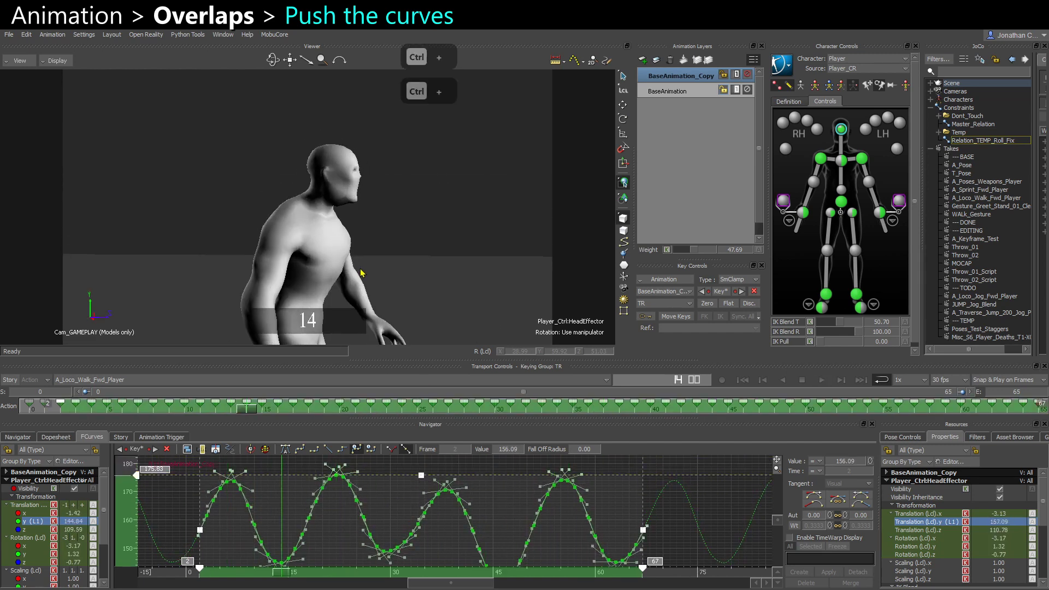
key(ctrl+space)
click(415, 267)
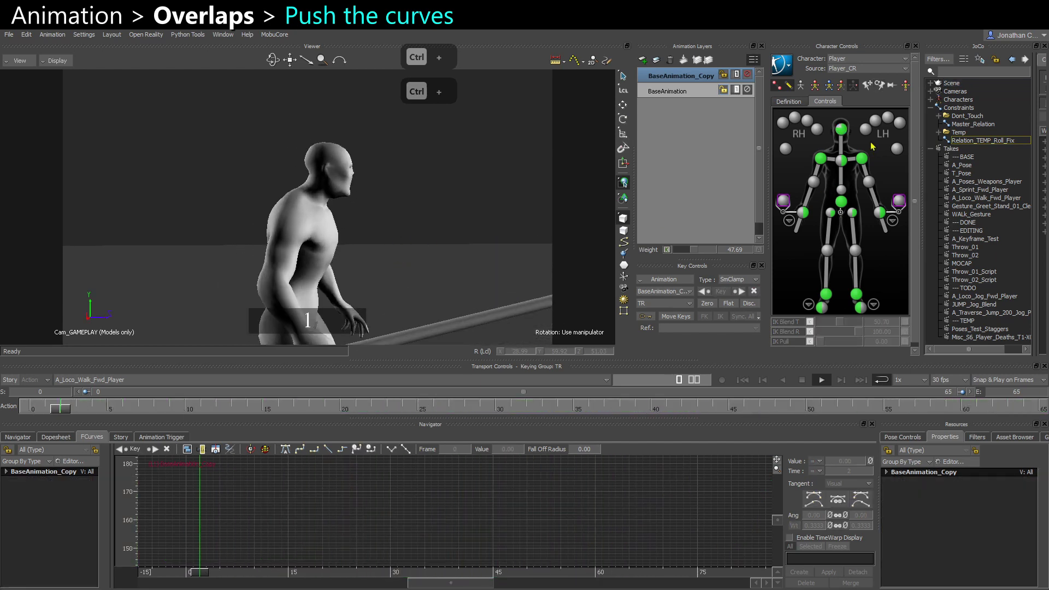
- Set the head effector's IK Blend R to 71.83 during playback and check the added head wobble from the side
click(841, 129)
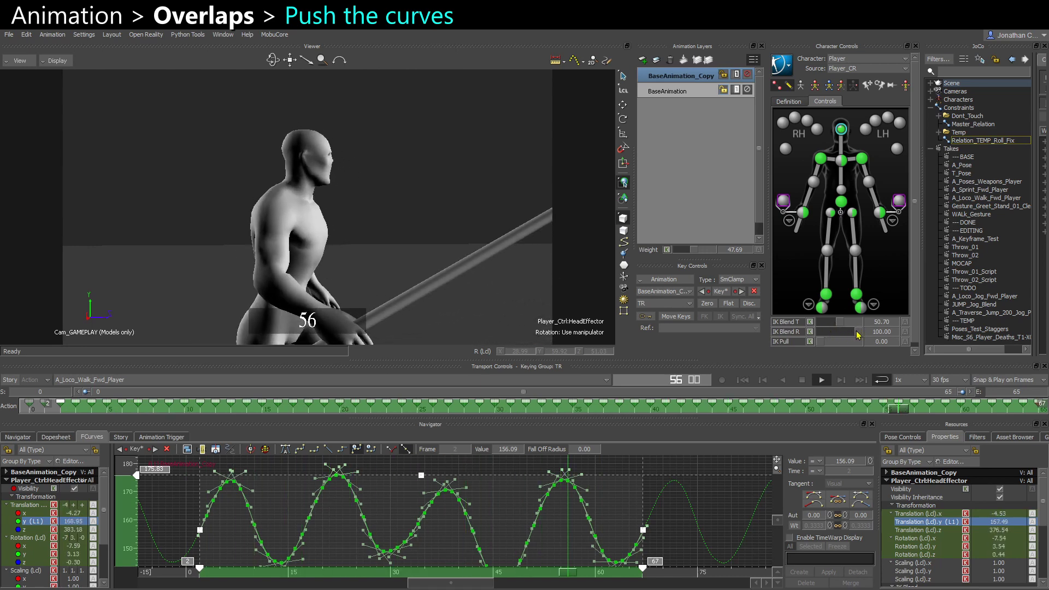
key(ctrl+space)
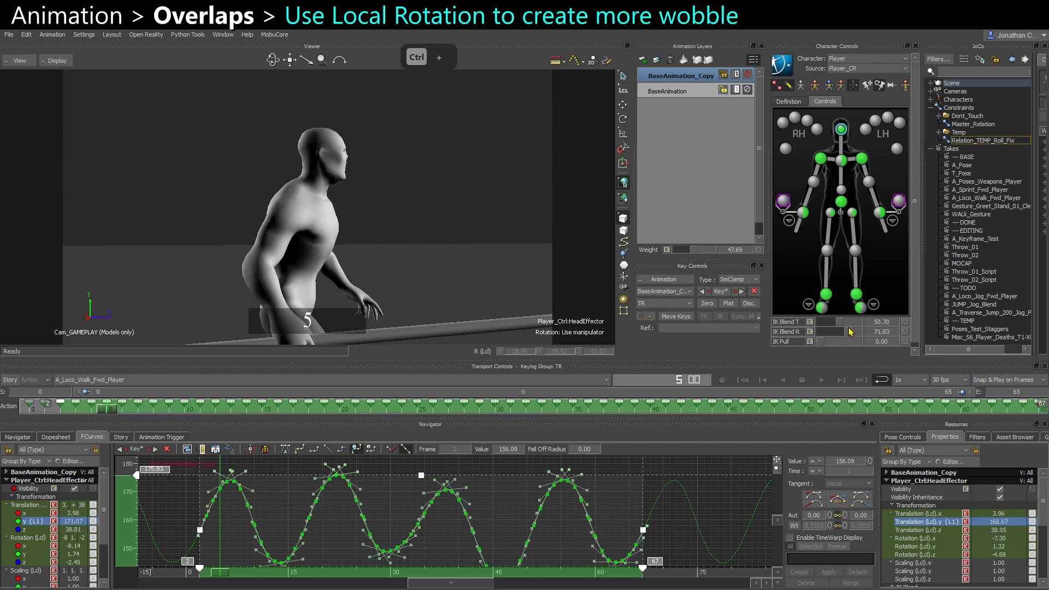
ctrl+drag(356, 203, 337, 174)
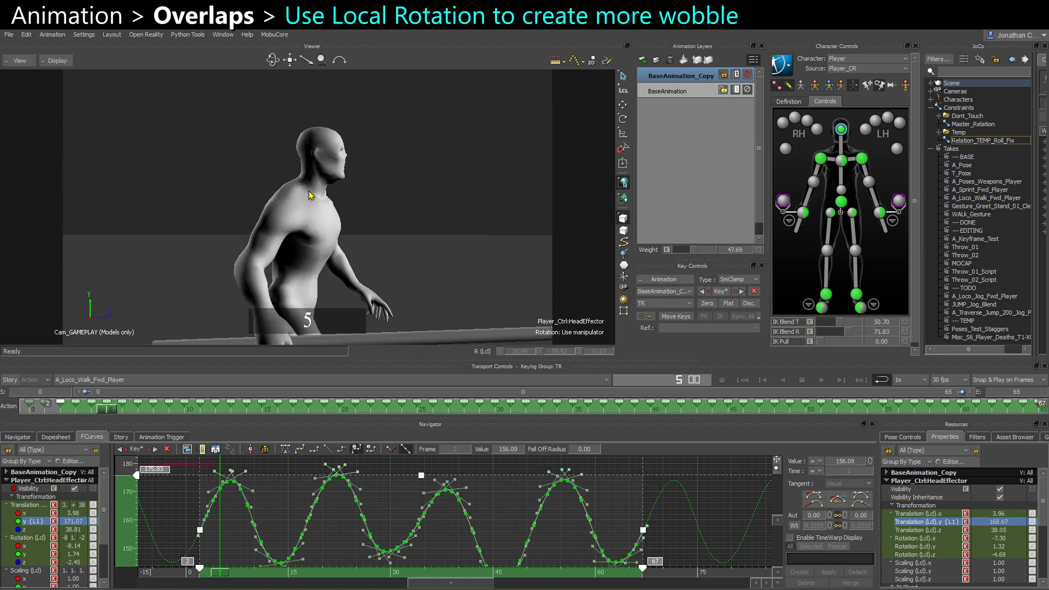
ctrl+shift+drag(331, 203, 313, 197)
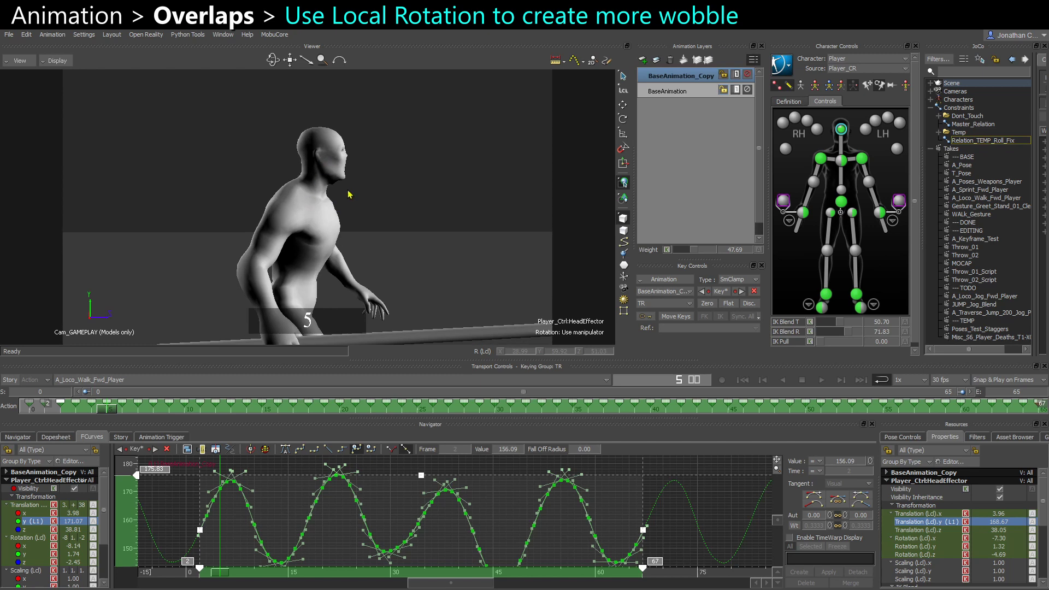
key(ctrl+space)
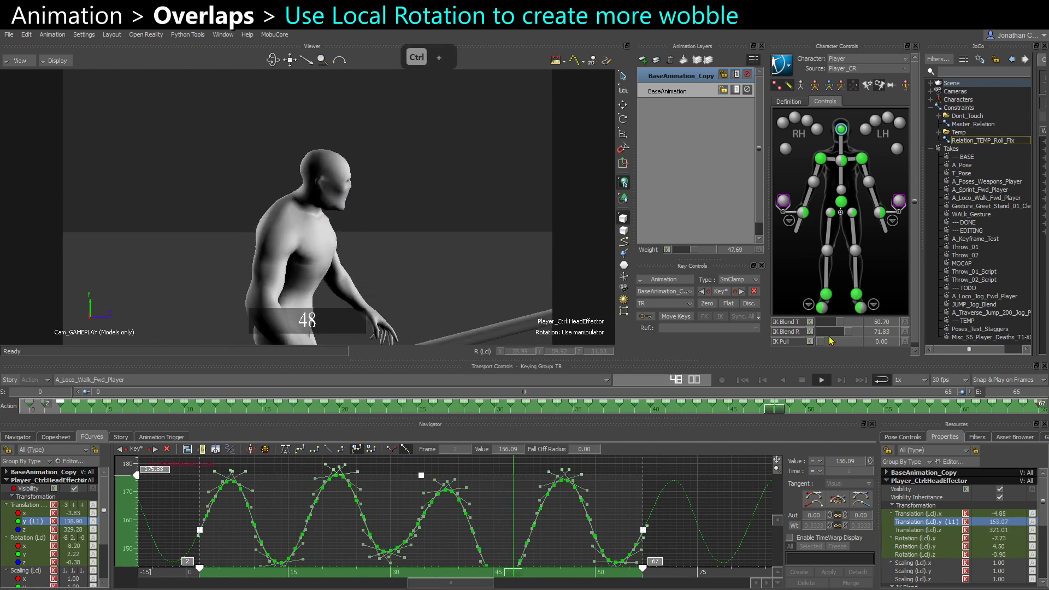
- Set the head effector's IK Blend R to 16.90 and check the walk playback from the side, back and front
drag(848, 331, 826, 332)
key(ctrl+space)
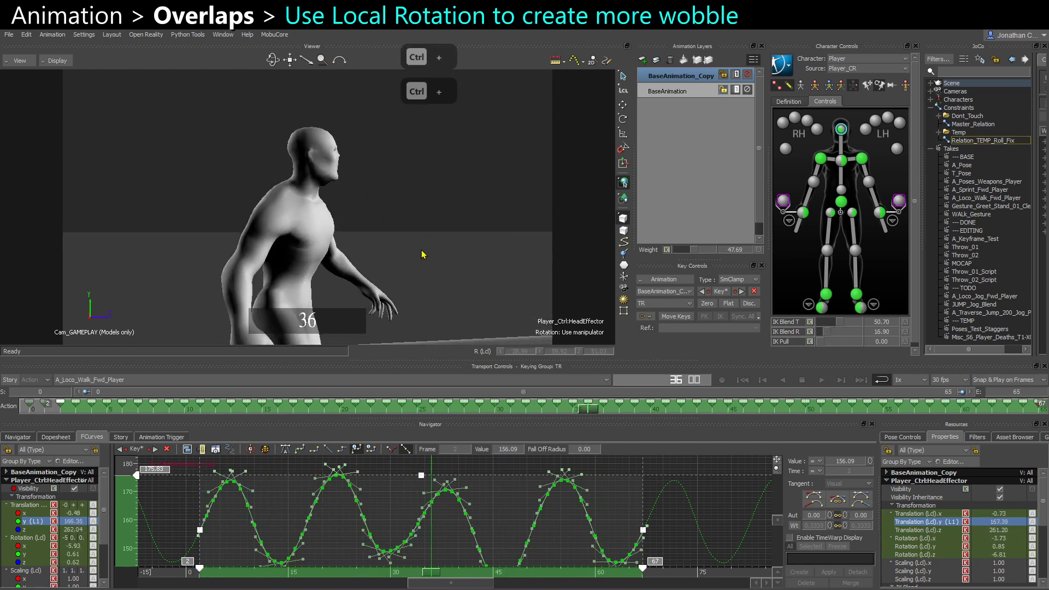
ctrl+shift+drag(423, 253, 494, 256)
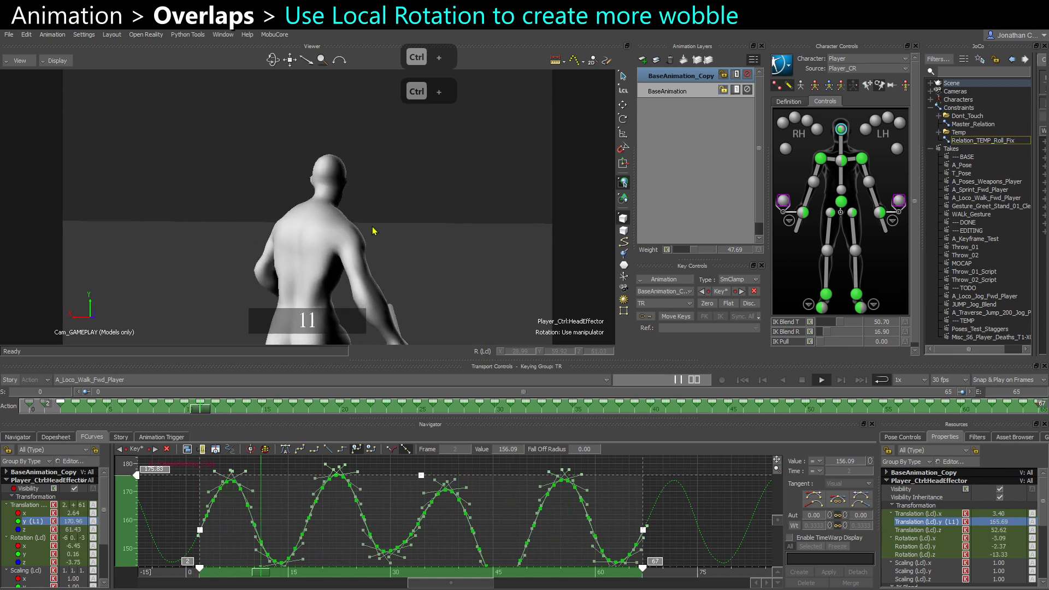
ctrl+shift+drag(425, 244, 317, 246)
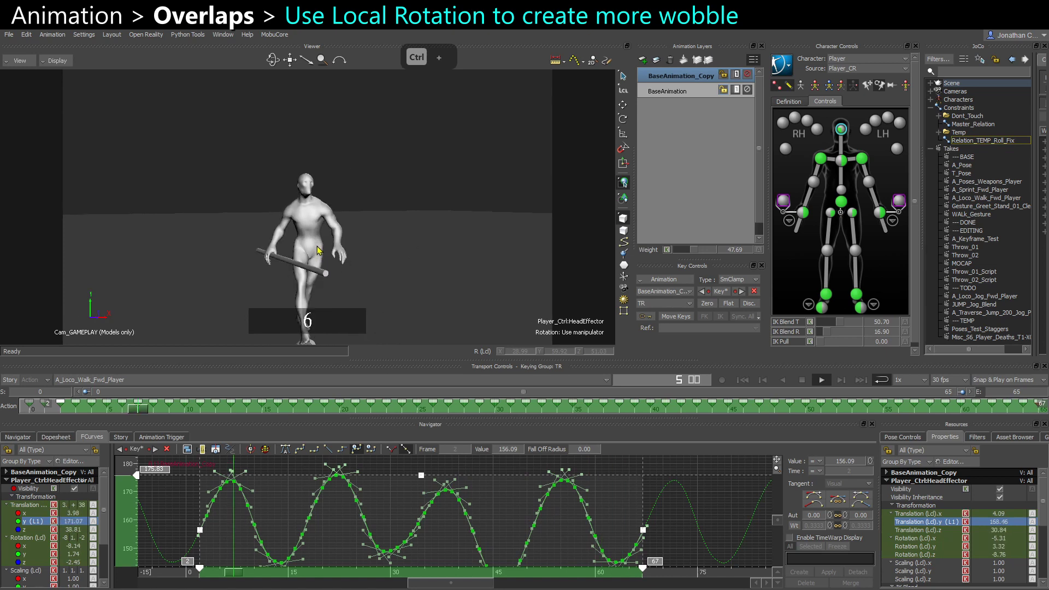
ctrl+shift+drag(413, 249, 428, 245)
ctrl+drag(368, 225, 405, 232)
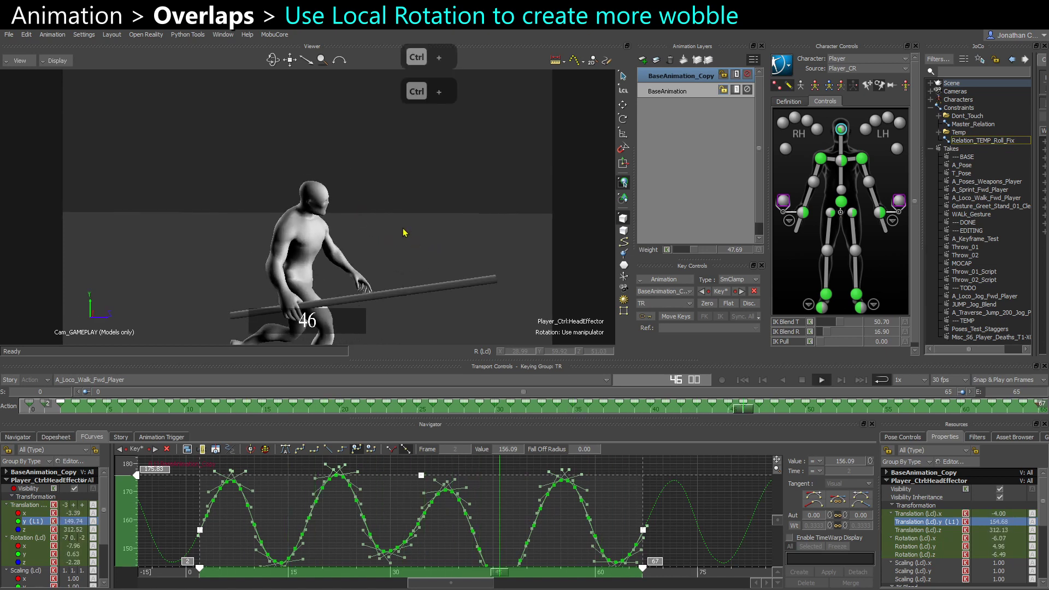
key(ctrl+space)
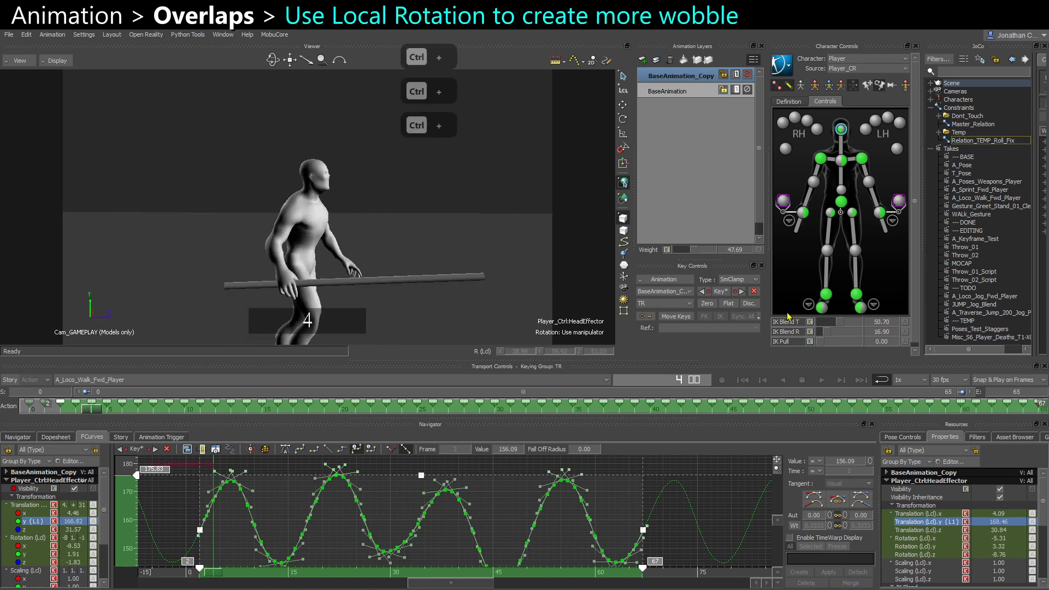
- Plot all properties of the selected head effector to bake its blended motion
click(655, 280)
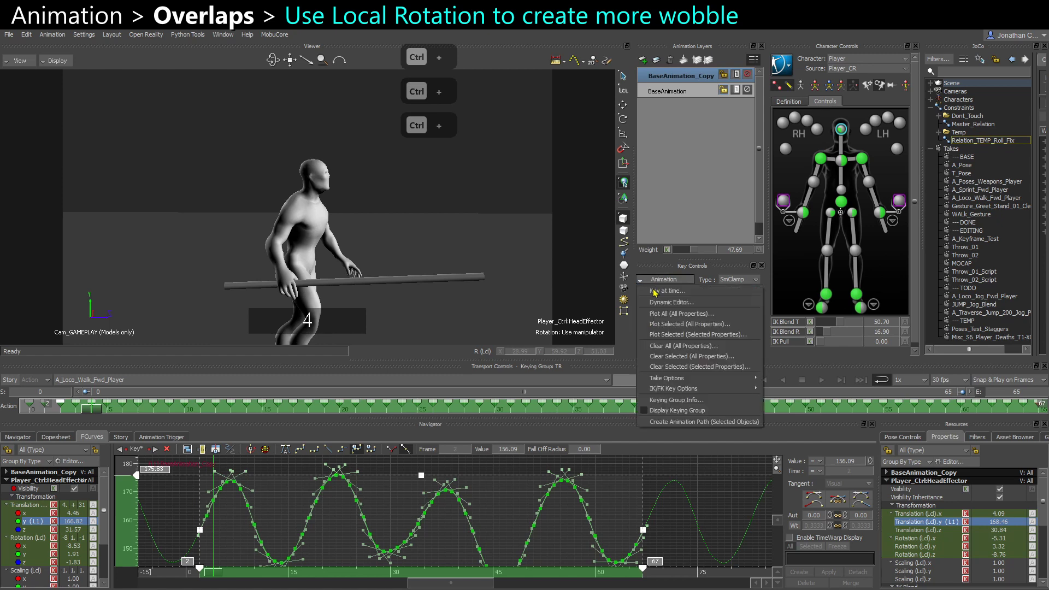
click(671, 324)
click(536, 426)
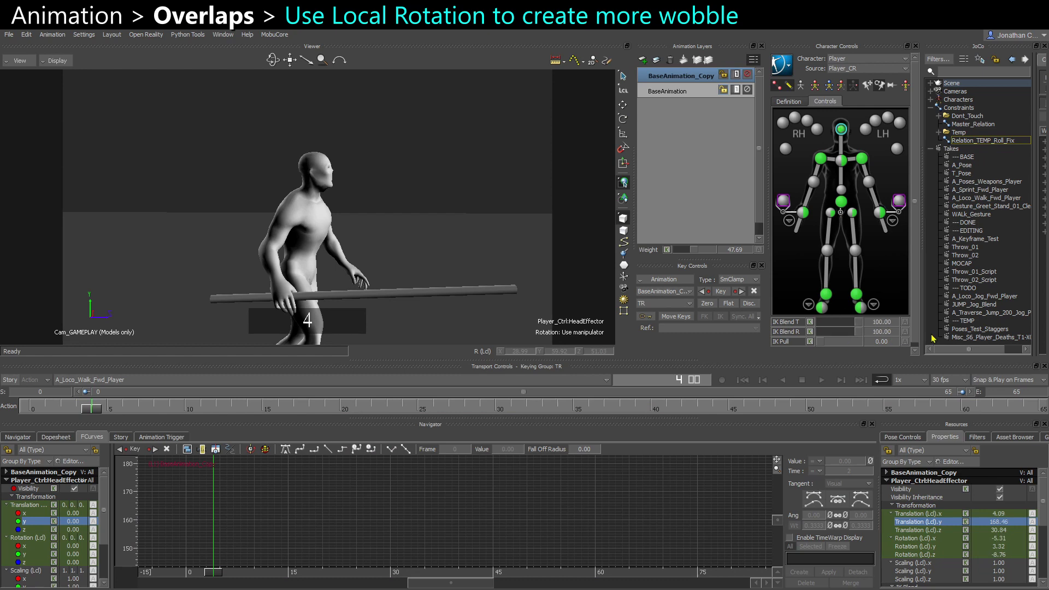
- On the BaseAnimation layer, make all the head effector's rotation curves repeat infinitely before and after their keyed range
scroll(440, 183, up, 3)
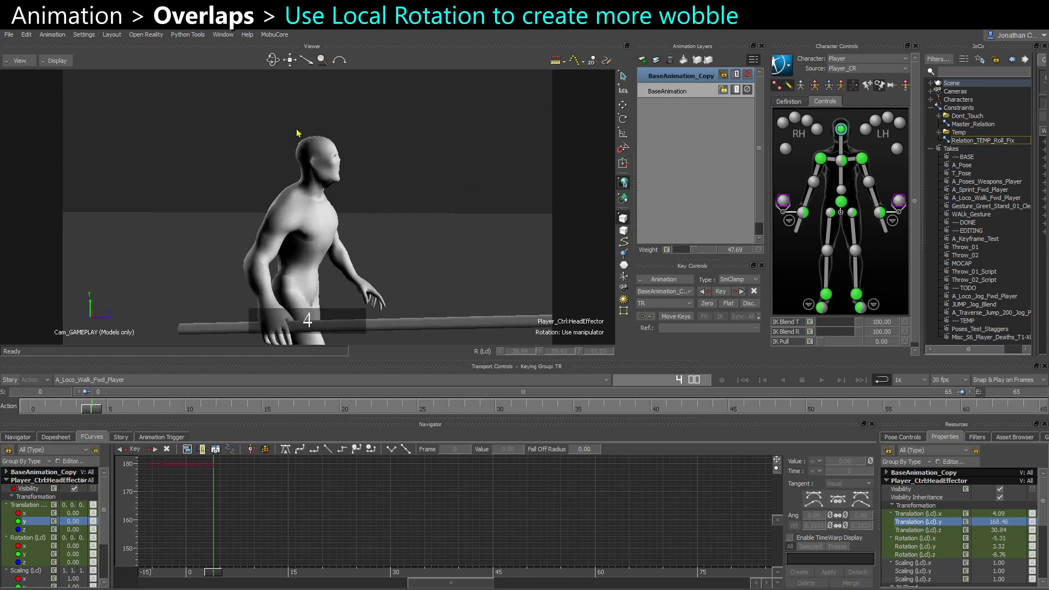
click(659, 91)
scroll(385, 502, down, 3)
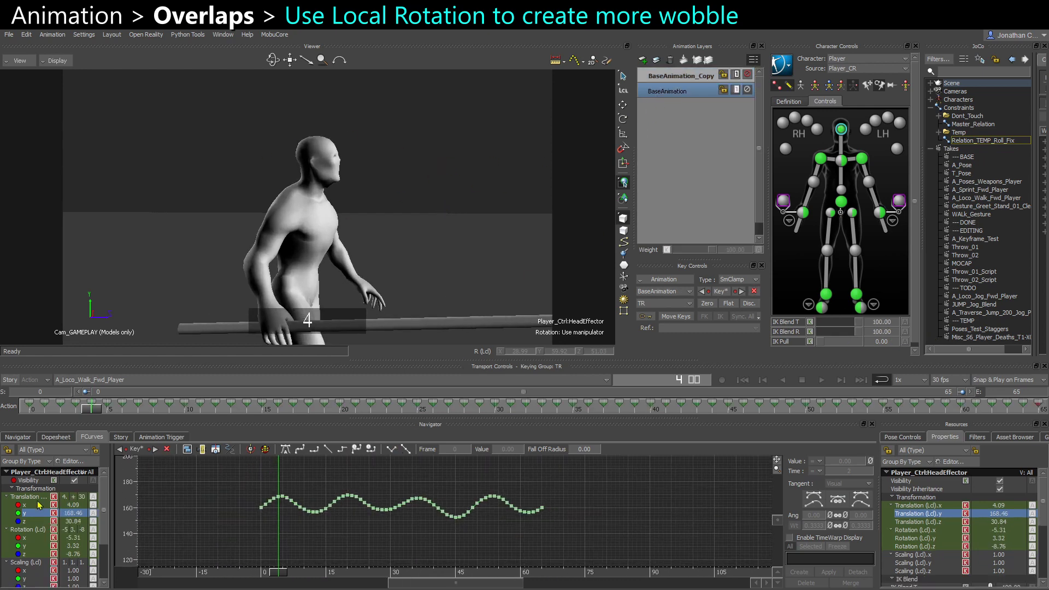
click(32, 529)
drag(240, 477, 711, 568)
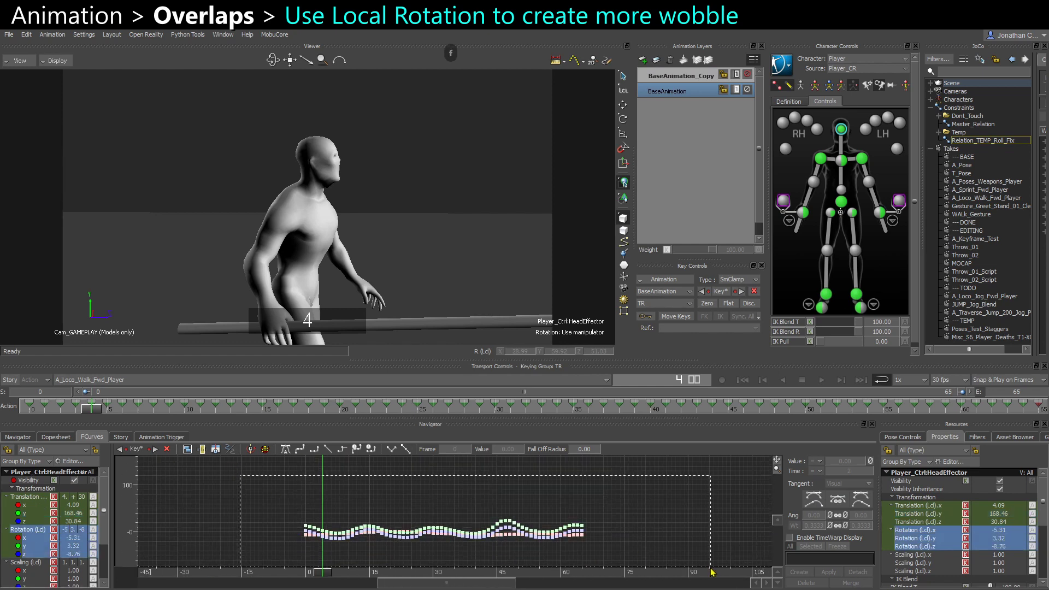
right_click(438, 480)
click(479, 418)
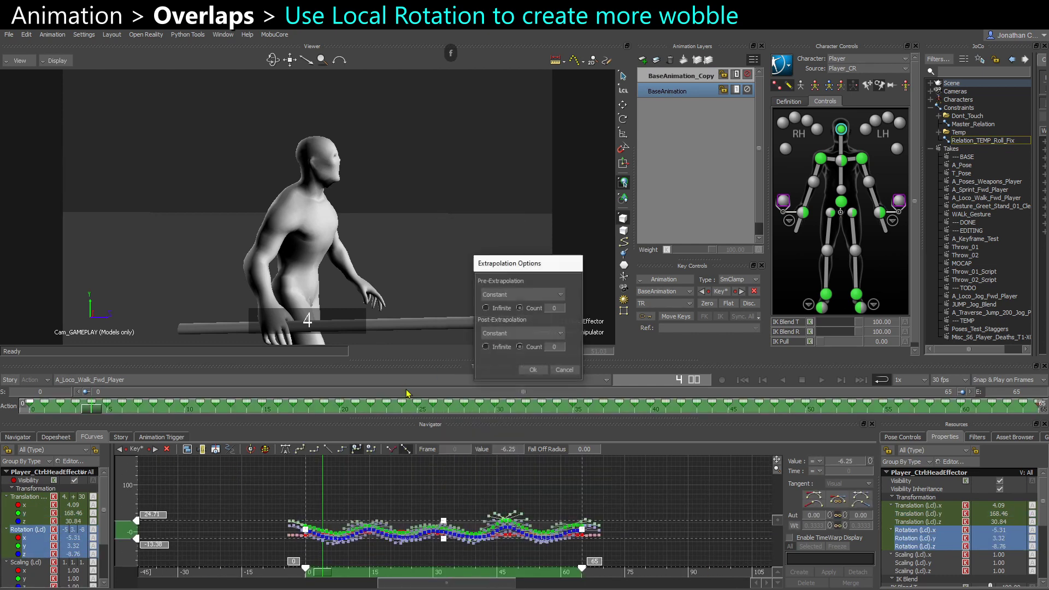
click(492, 335)
click(497, 321)
click(499, 298)
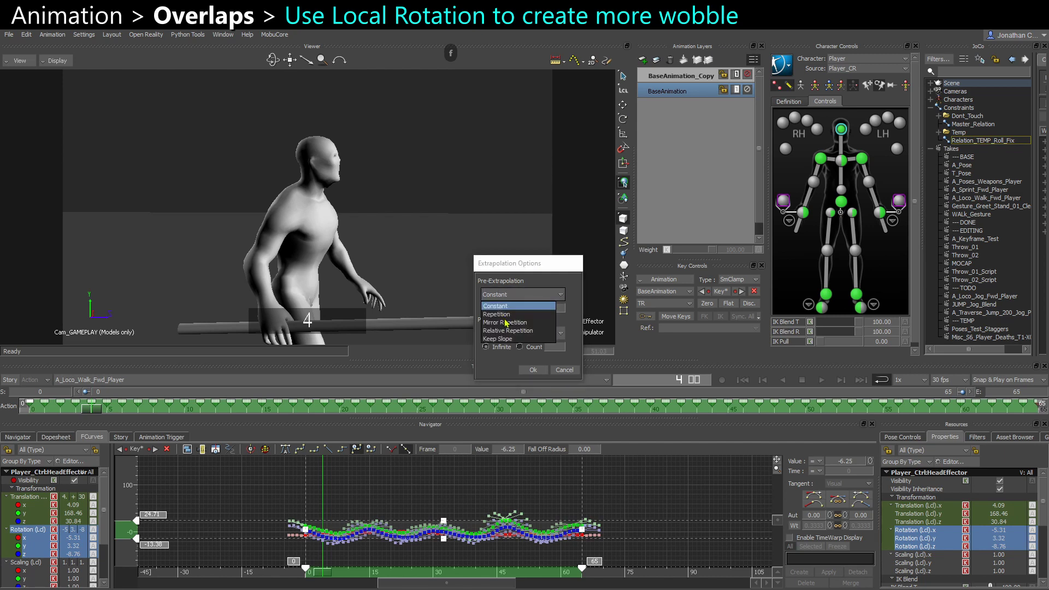
click(513, 302)
click(533, 370)
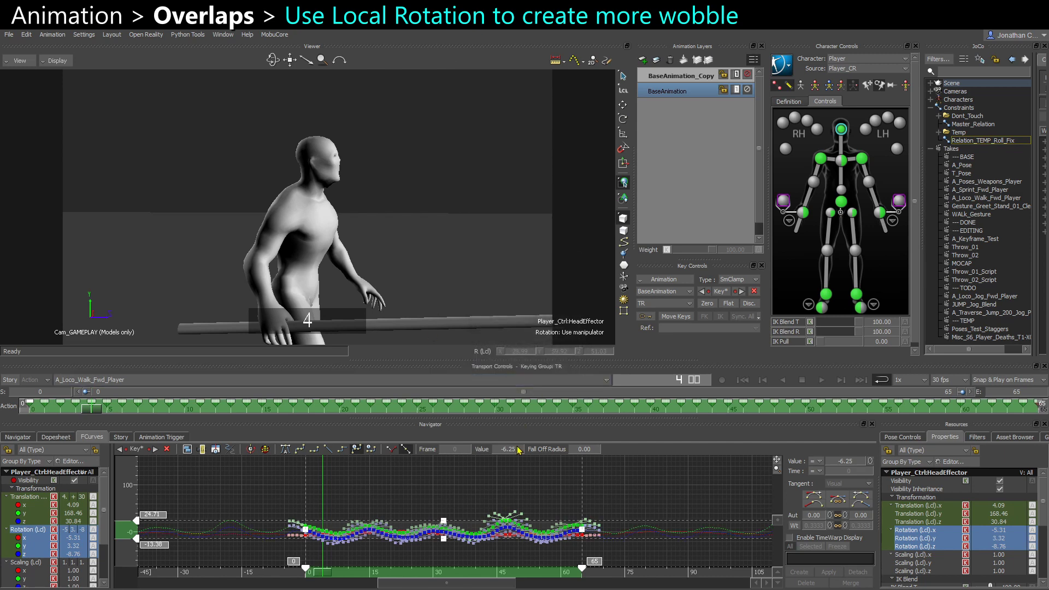
- Delay all the head effector's rotation keys by 3 frames and check the wobble in playback
click(141, 528)
drag(282, 503, 657, 565)
drag(429, 573, 441, 573)
key(ctrl+space)
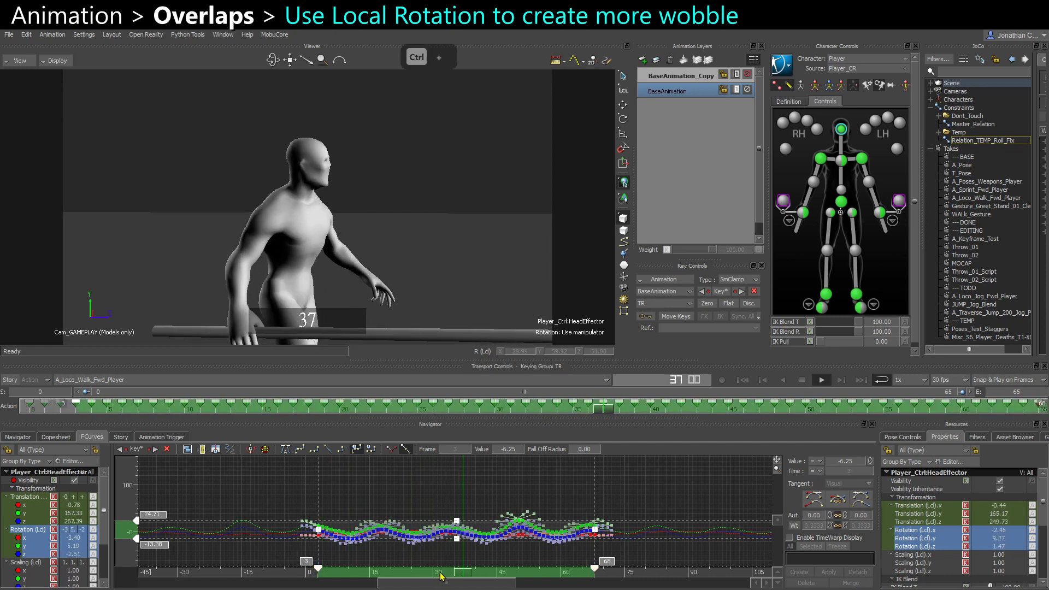
key(ctrl+space)
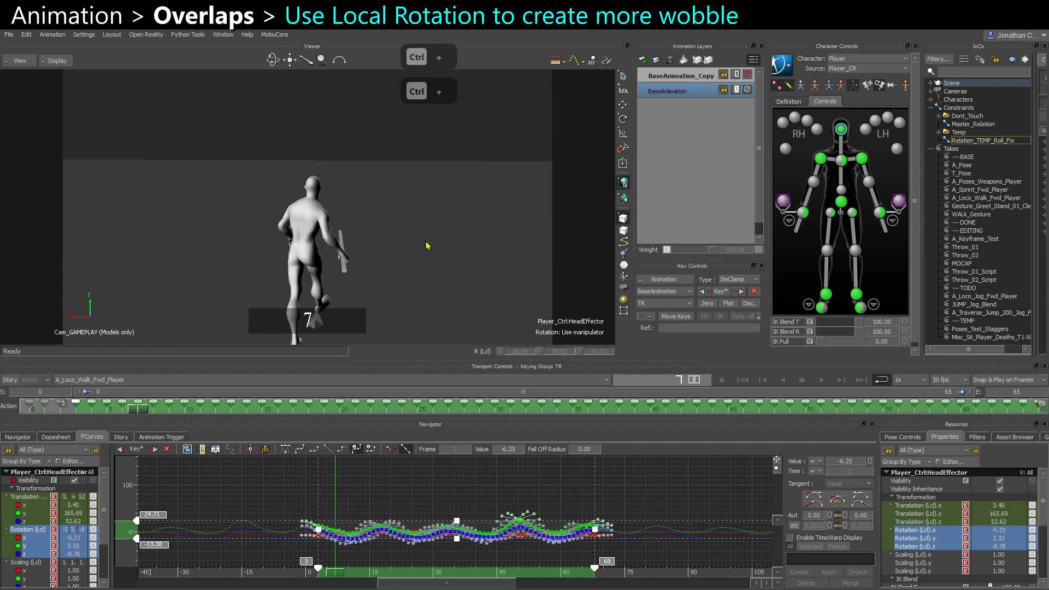
key(ctrl+space)
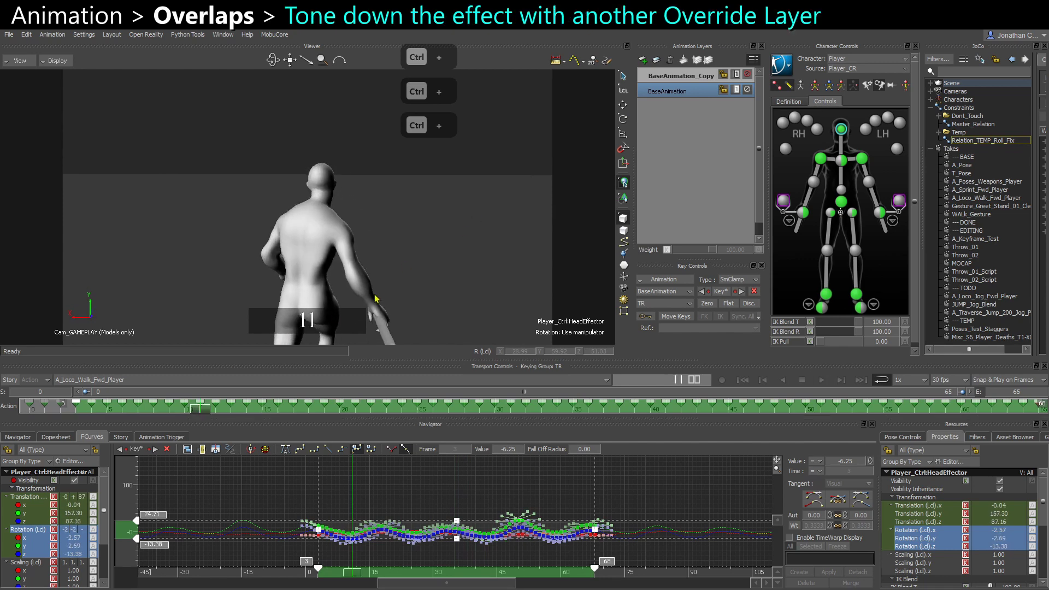
- Deselect the head effector, go to frame 8 and add a new animation layer in Override mode
click(423, 280)
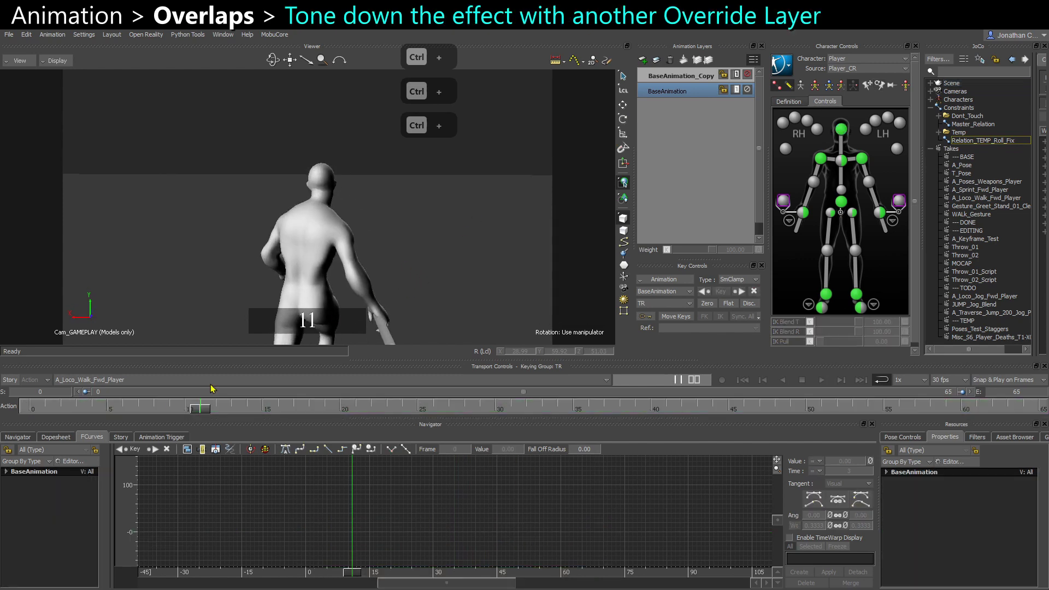
drag(198, 408, 153, 419)
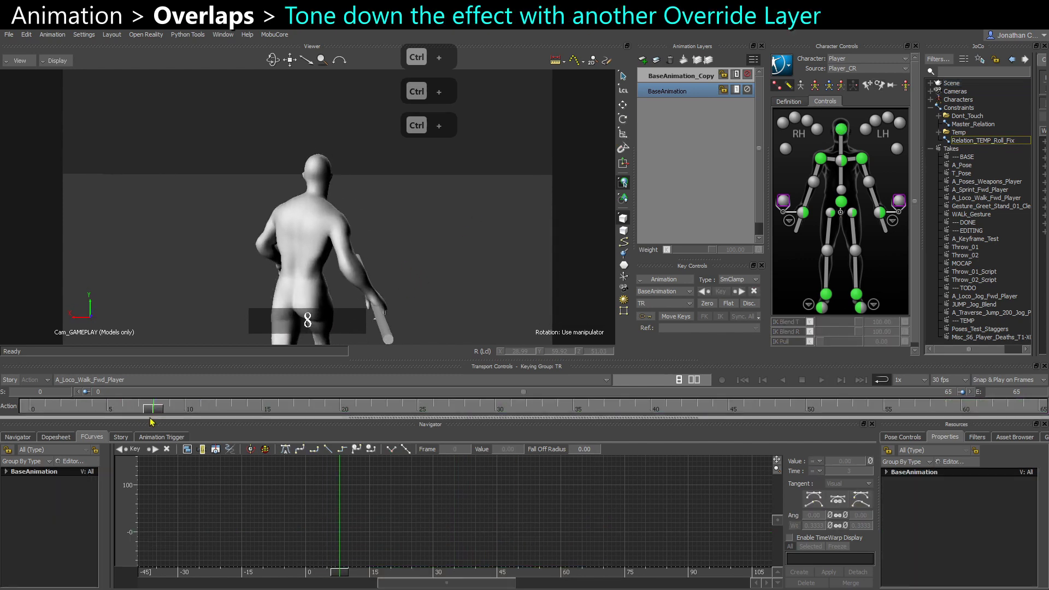
click(642, 59)
right_click(662, 81)
mouse_move(696, 217)
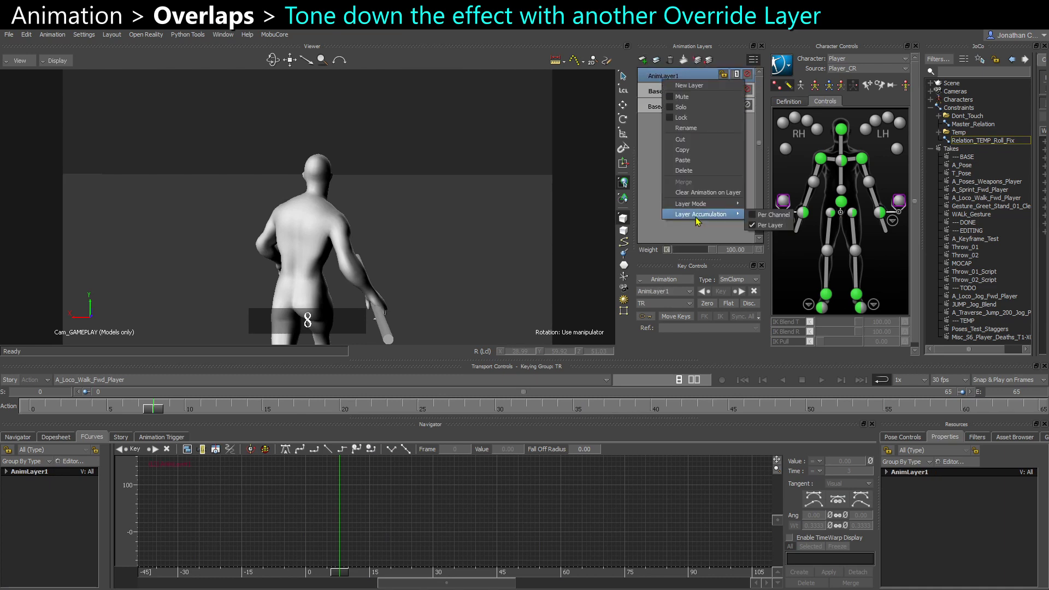
click(769, 214)
- Rotate the head effector to about -4.17, 0.12, -5.79 and move it to 2.14, 162.73, 60.43, keying the pose at frame 8
click(840, 129)
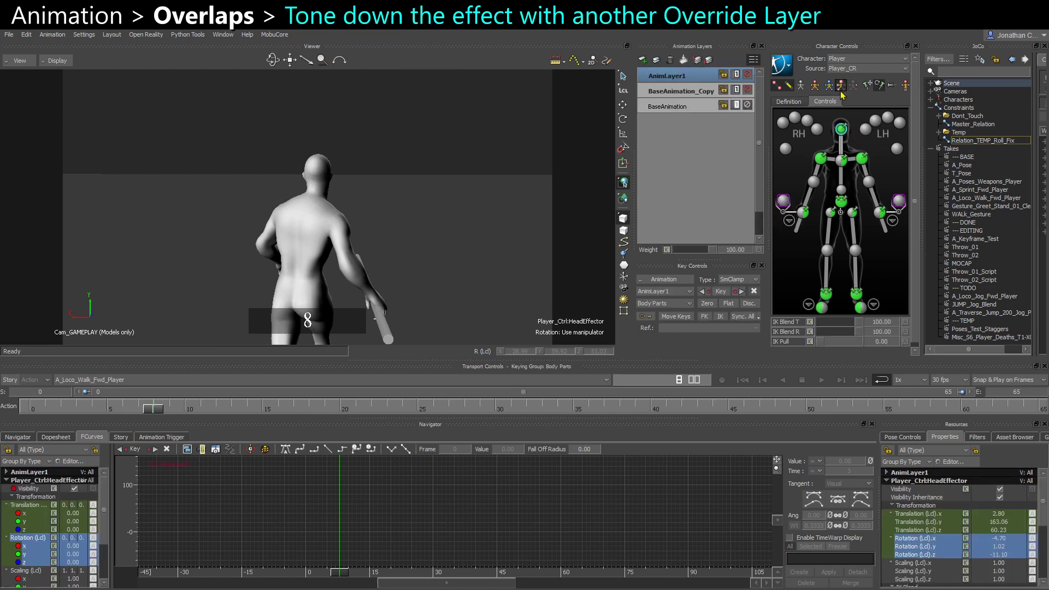
key(e)
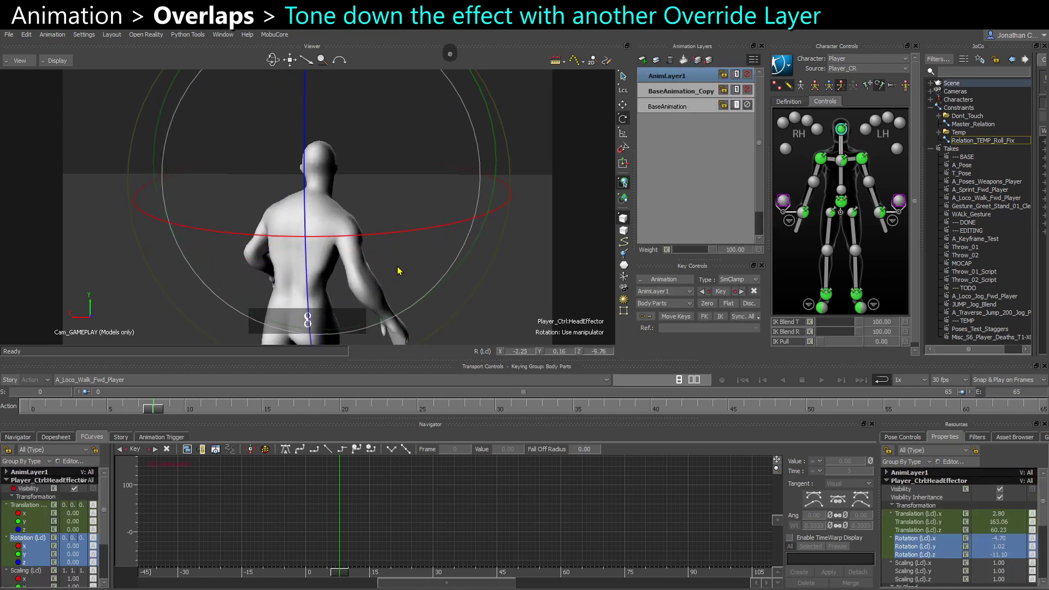
key(w)
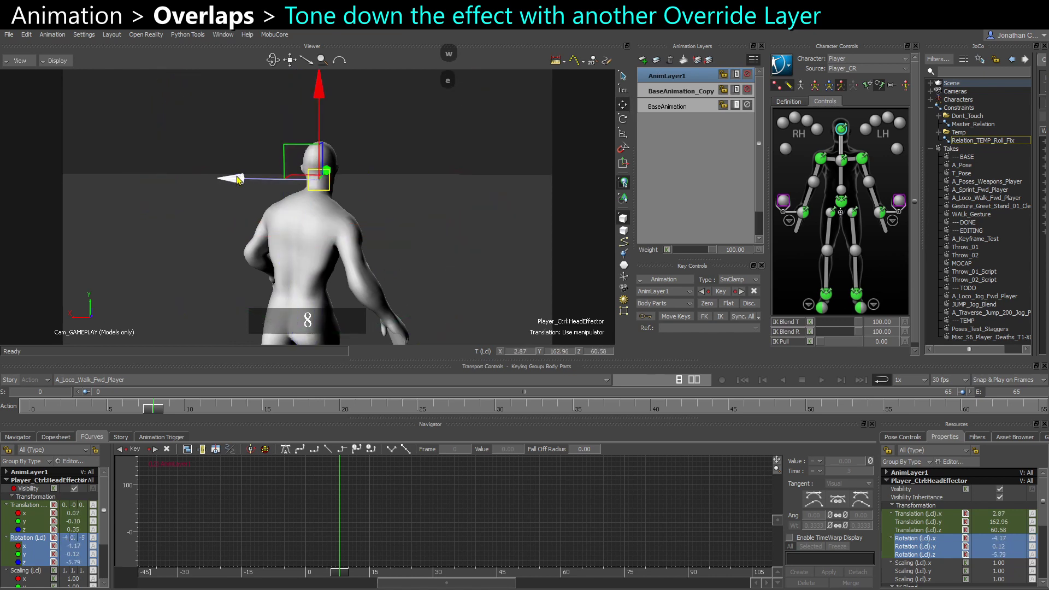
key(s)
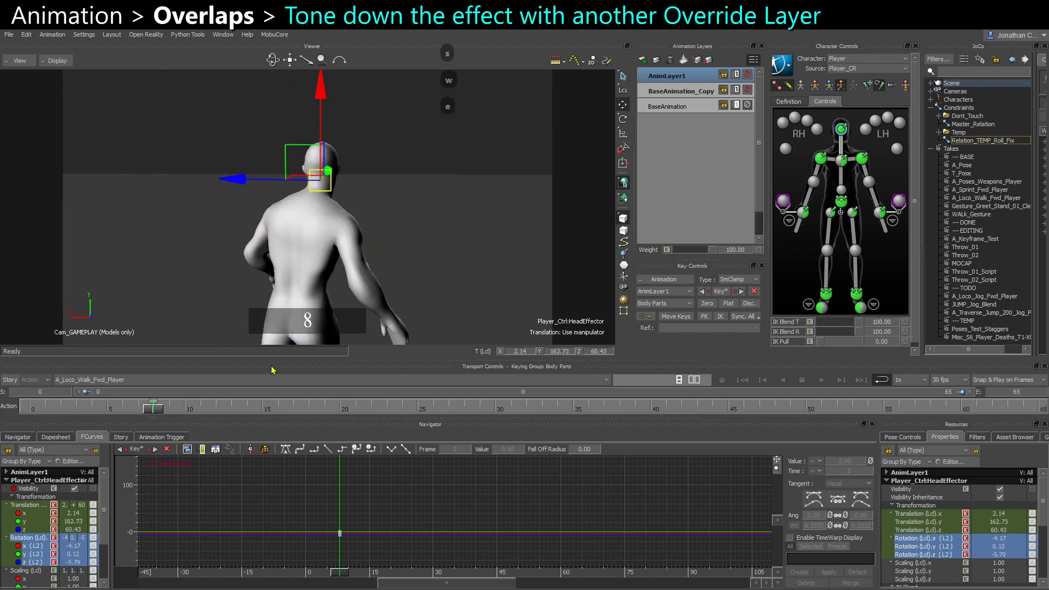
- Play back the walk and examine the head's pose from the side and from behind with nothing selected
key(ctrl+space)
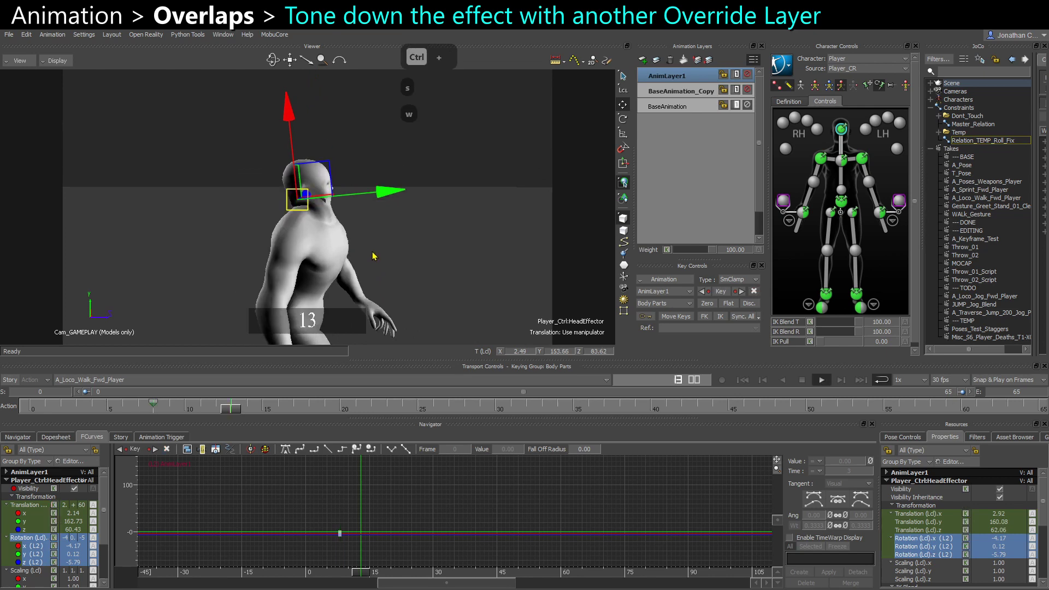
click(407, 250)
key(ctrl+space)
ctrl+shift+drag(398, 269, 527, 266)
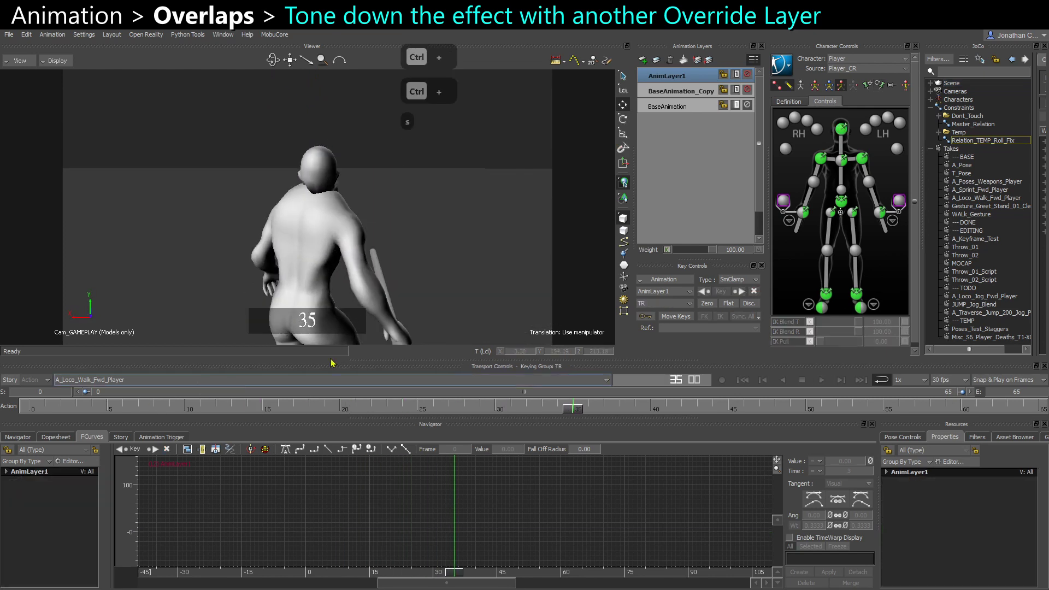
- In the Producer Perspective view, set the head effector's IK Blend T to 0.00 and key it at frame 0
click(844, 131)
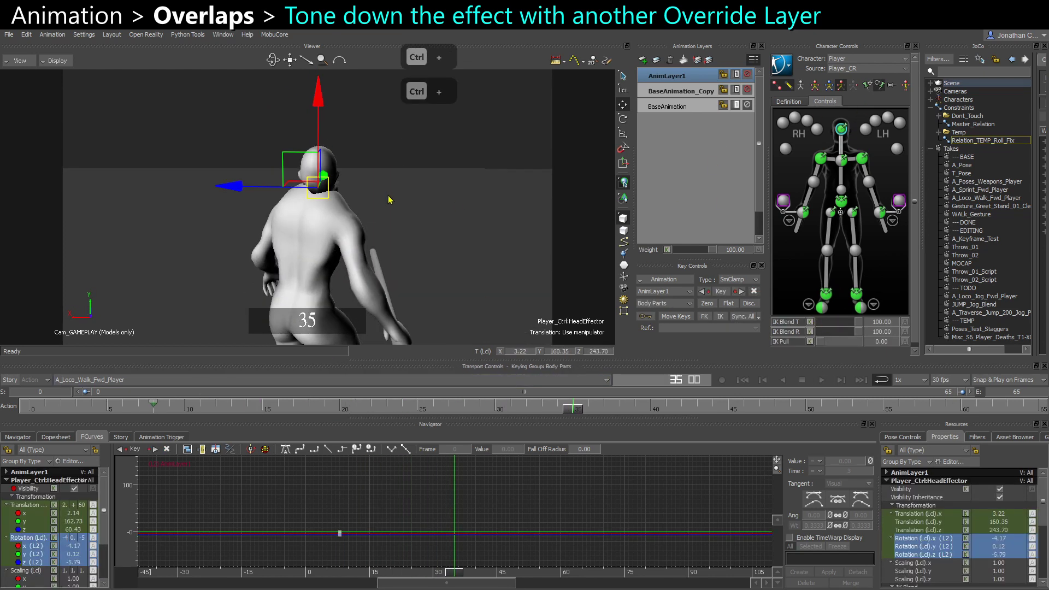
key(ctrl+e)
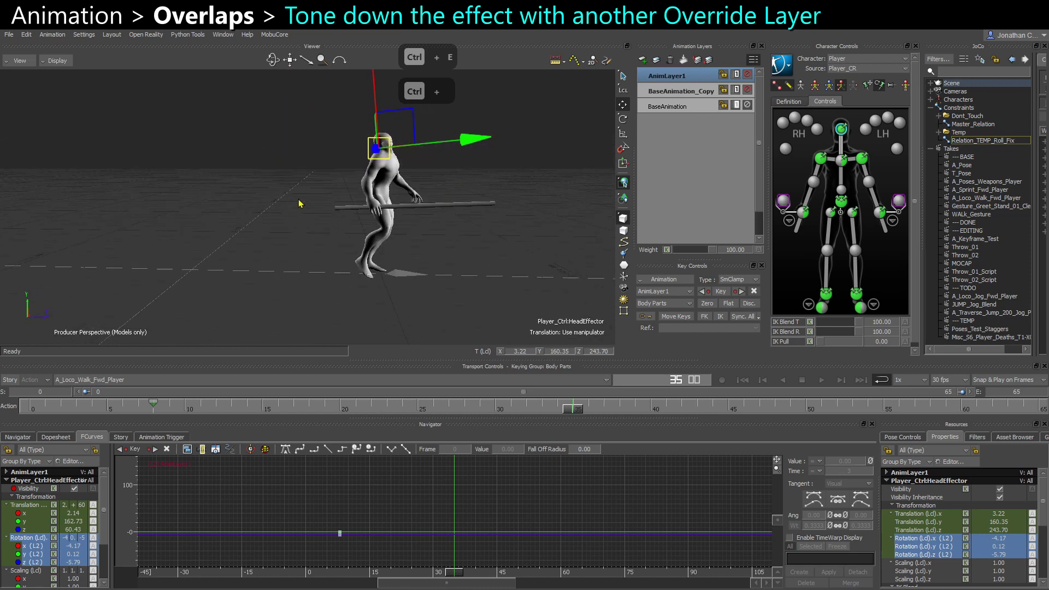
click(154, 410)
drag(157, 409, 31, 409)
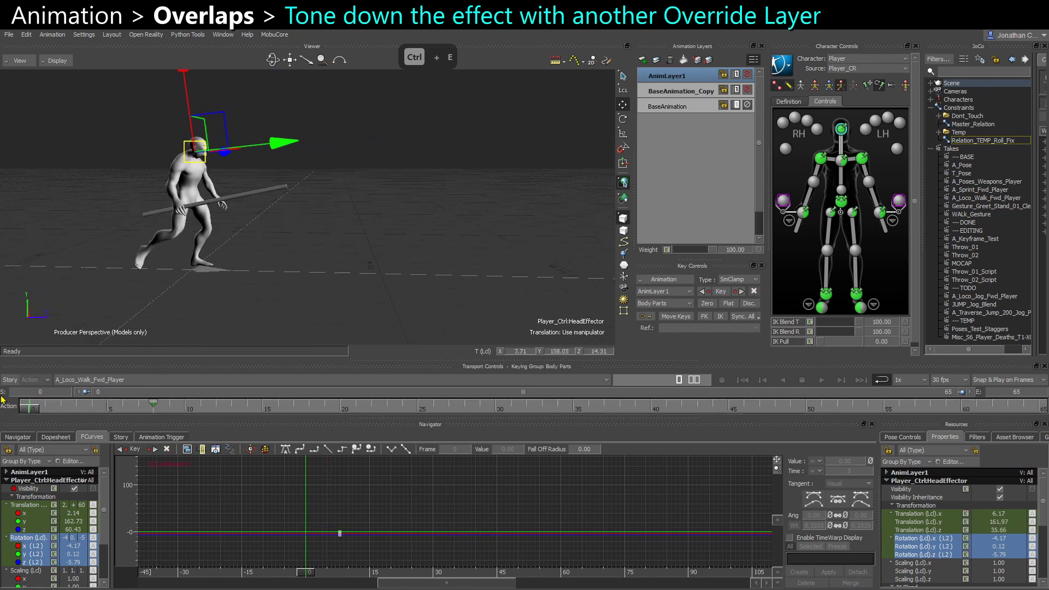
drag(858, 322, 771, 324)
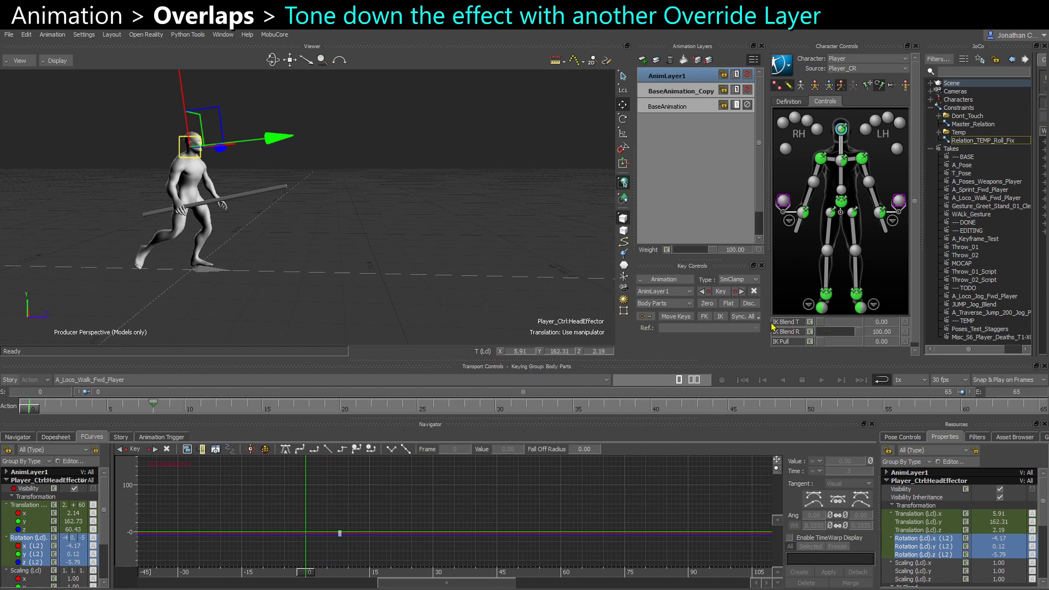
middle_drag(241, 192, 287, 228)
key(s)
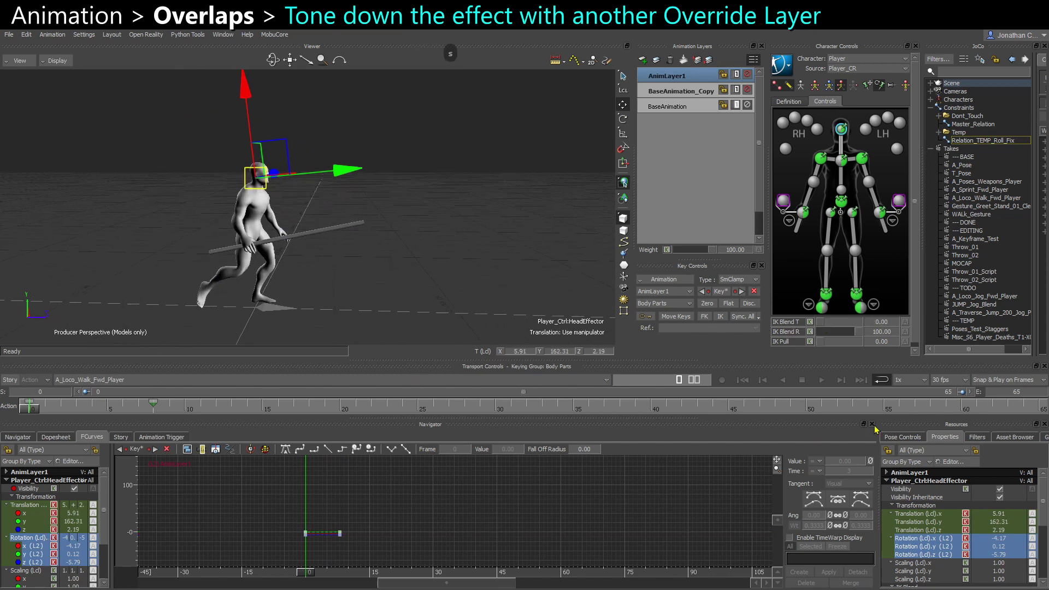
- Key the head effector at frame 65 and delete its key at frame 8
click(1040, 410)
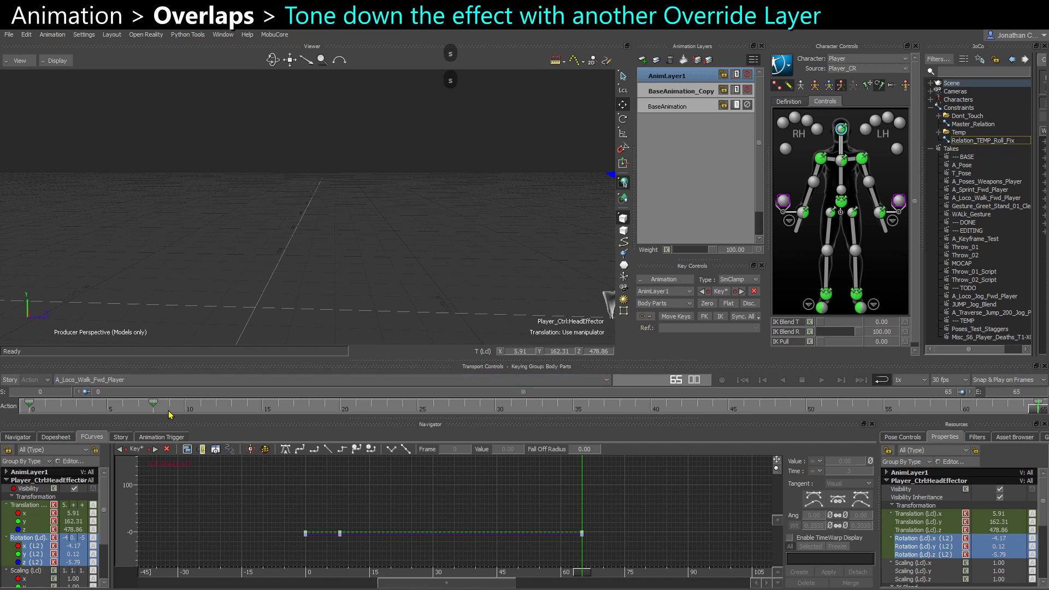
key(Delete)
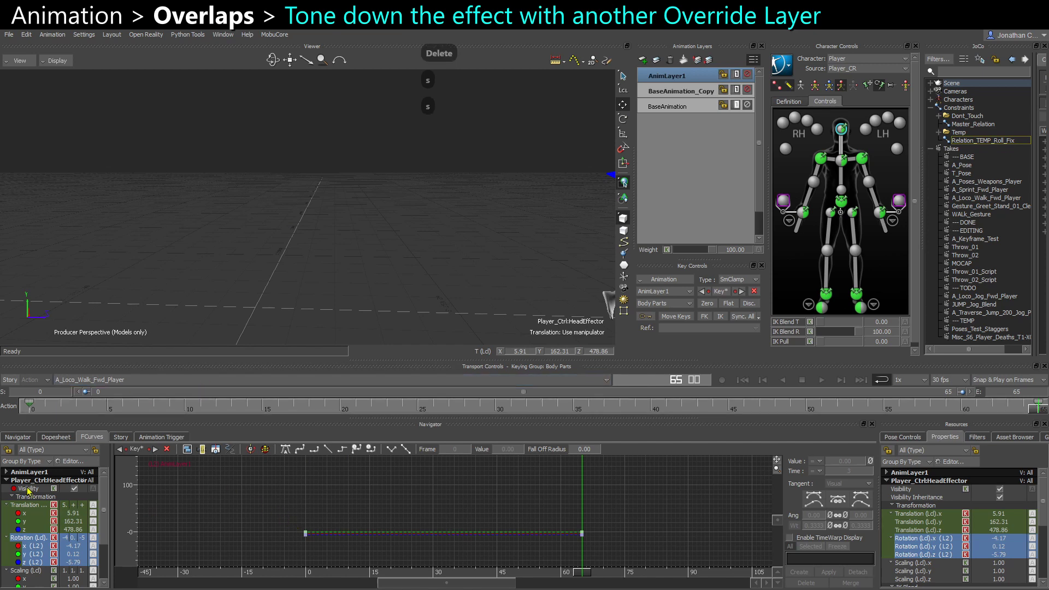
- Show the head effector's Translation and Rotation curves together, fitted in the graph, and clear the selection
click(36, 509)
key(f)
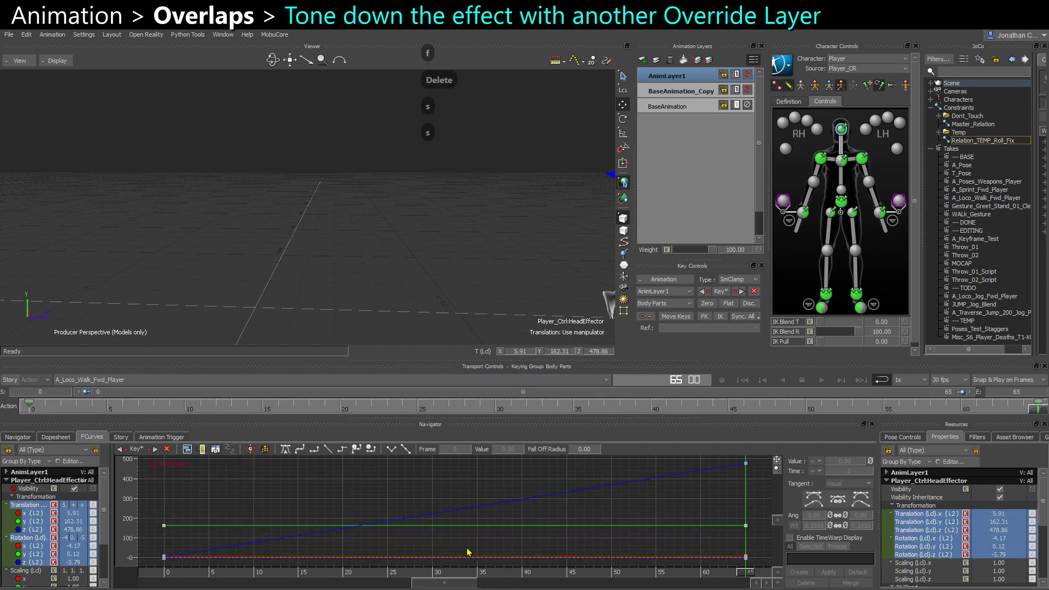
click(418, 279)
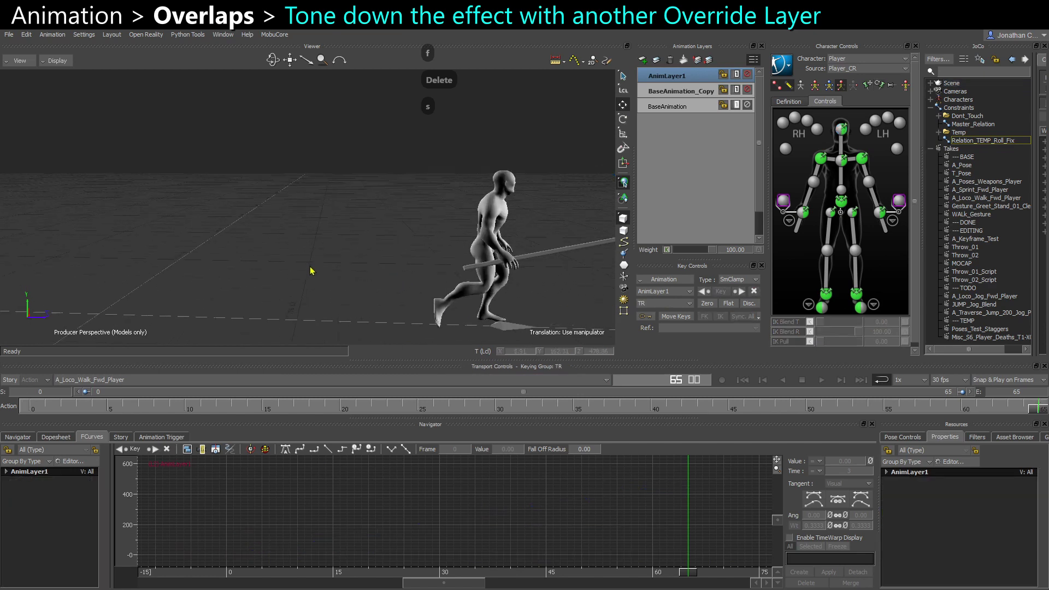
- Reselect the head effector and raise its IK Blend T to 18.31, checking the effect by playing the walk
click(841, 129)
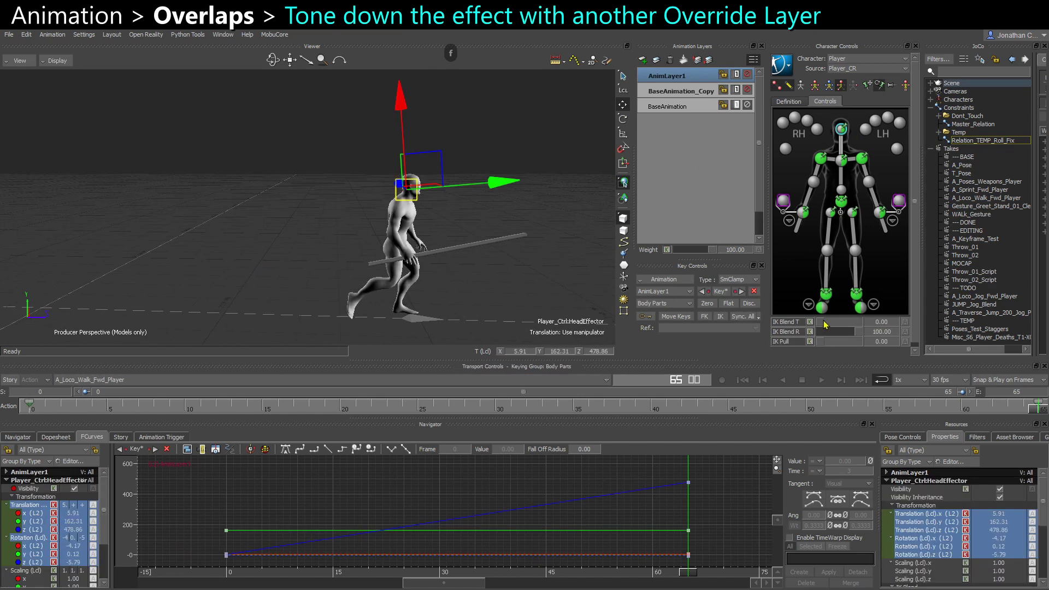
click(619, 107)
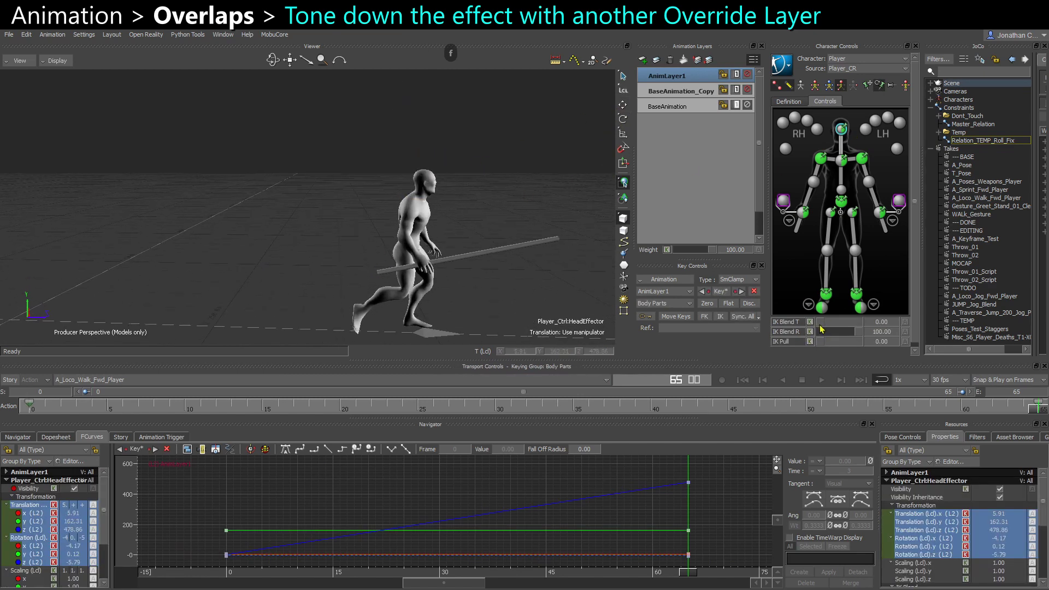
key(ctrl+space)
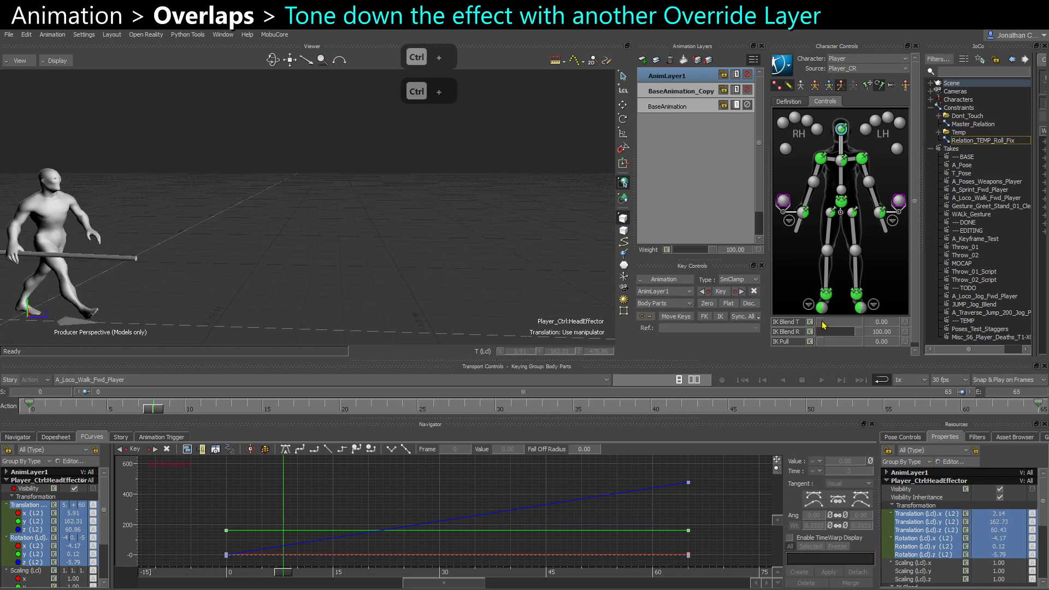
key(ctrl+space)
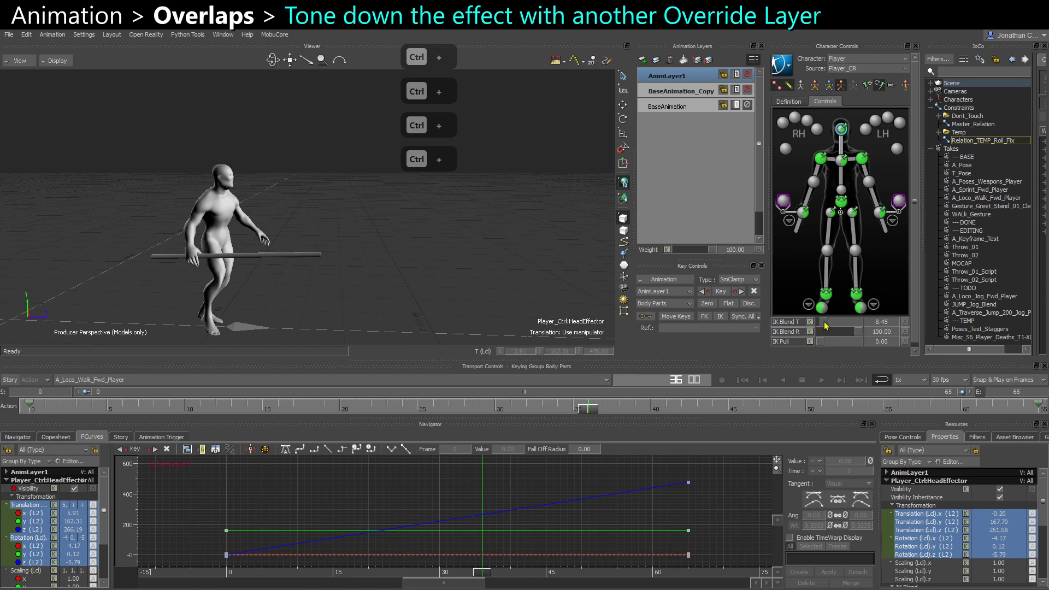
- Examine the head motion from the front and play the walk back through the Cam_GAMEPLAY camera
key(ctrl+f)
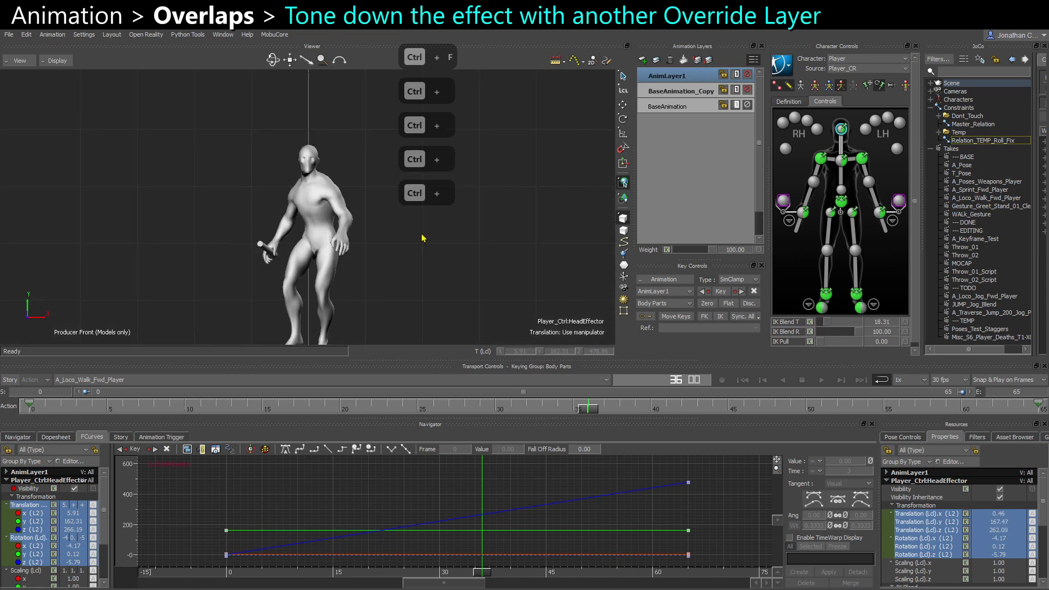
key(ctrl+e)
key(ctrl+e)
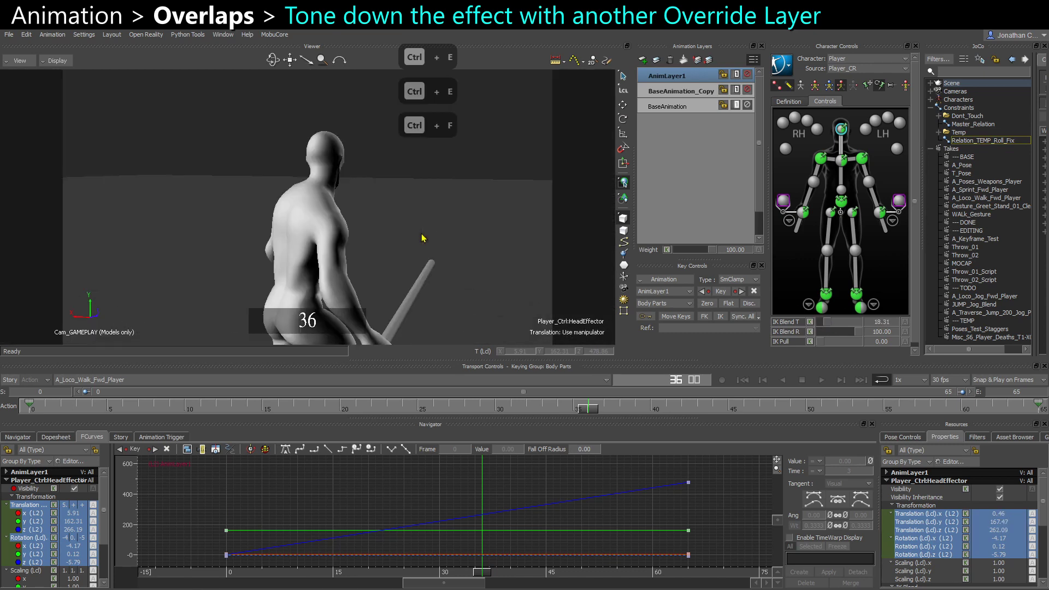
key(ctrl+space)
key(ctrl+space)
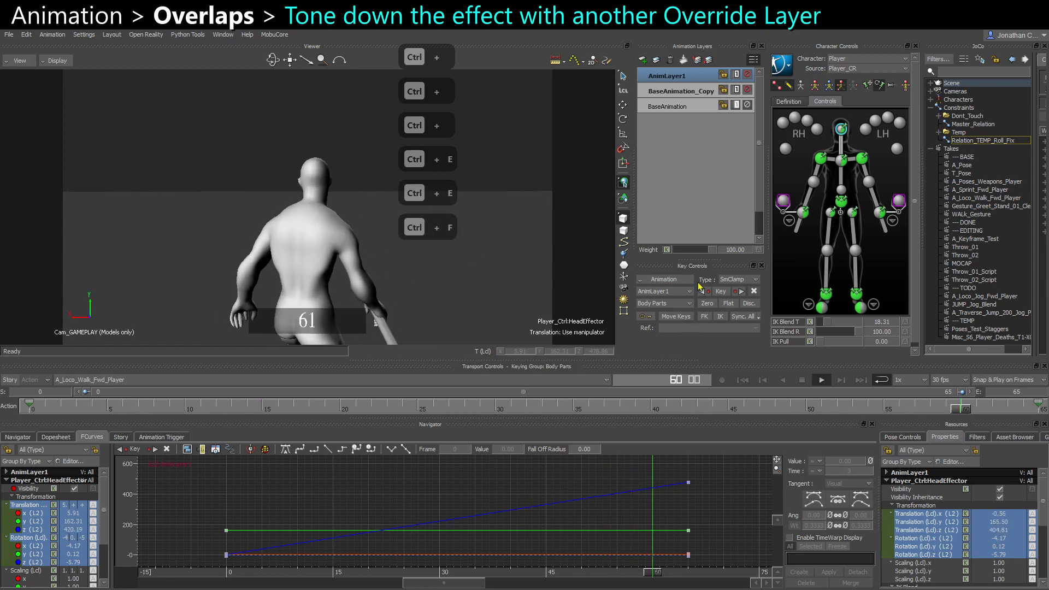
- Lower AnimLayer1's weight to 52.31 and play back the walk to judge the head motion
key(ctrl+space)
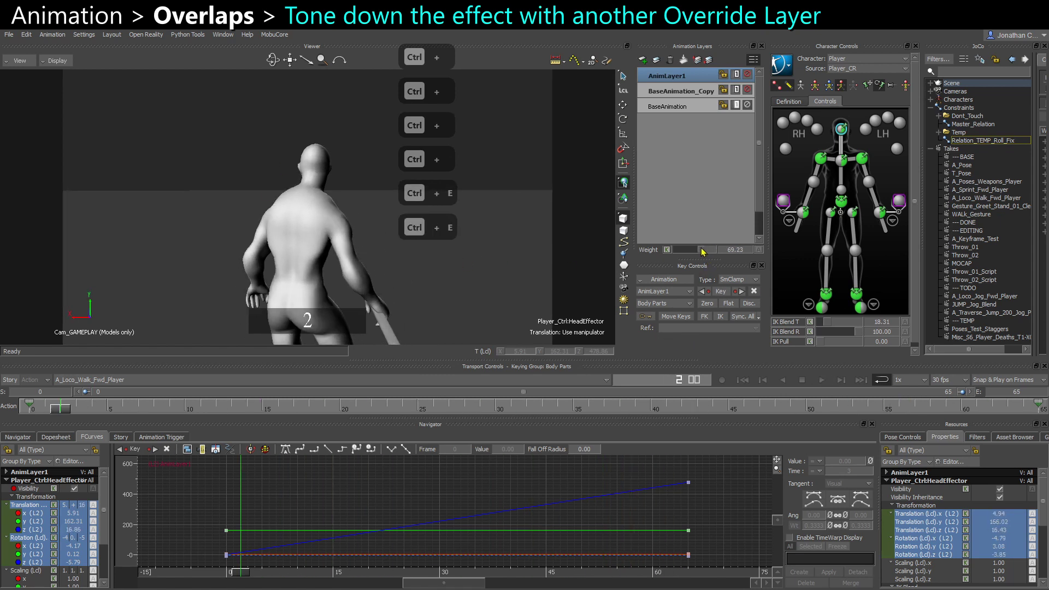
mouse_move(703, 251)
mouse_down()
mouse_move(730, 257)
mouse_move(694, 253)
mouse_up()
key(ctrl+space)
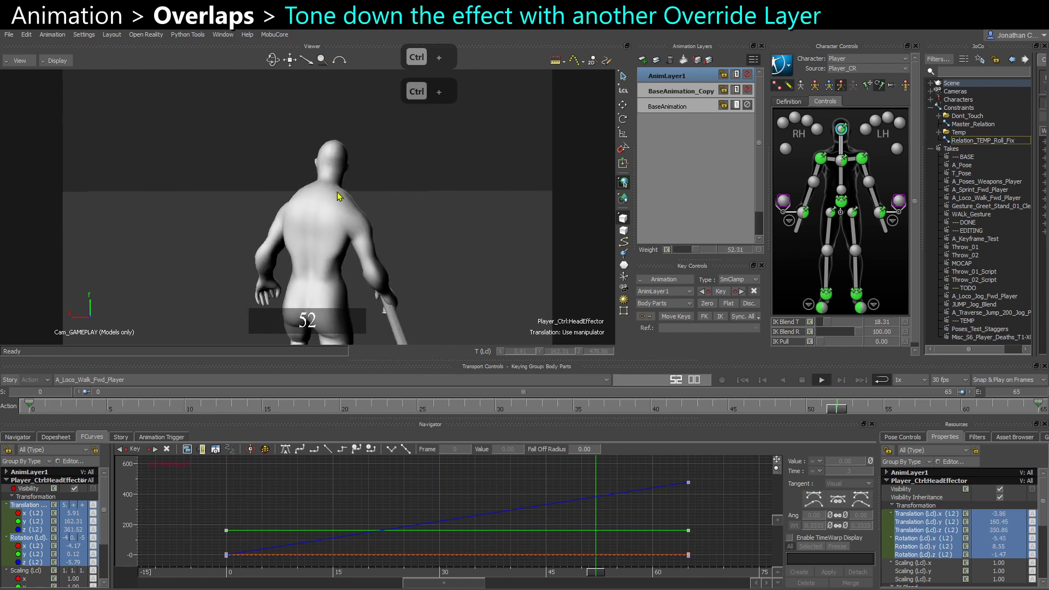